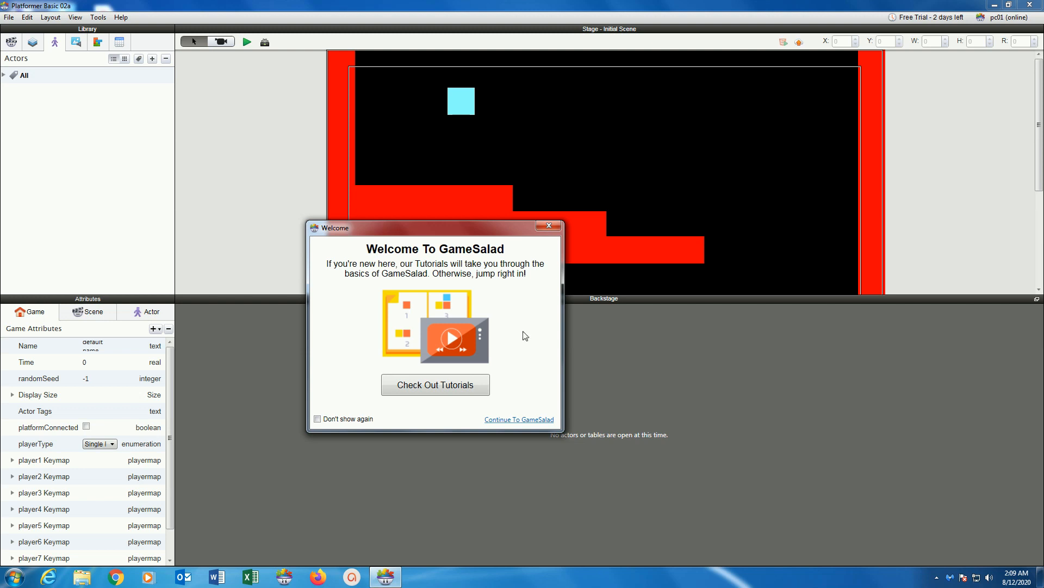
Step: Dismiss the welcome window and continue to the project editor
drag(387, 232, 304, 158)
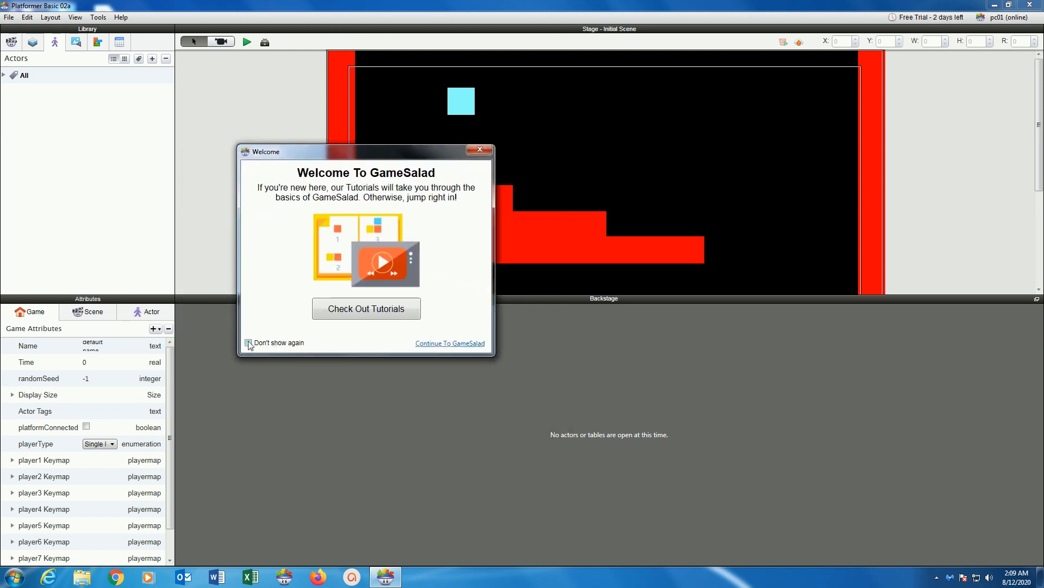
click(428, 343)
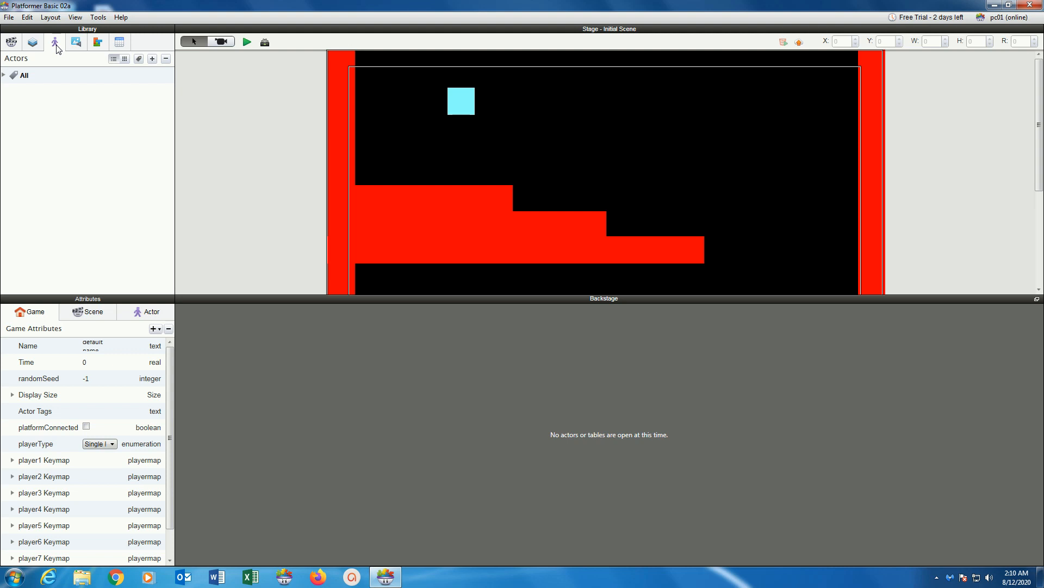
Step: Look through the project's scenes, layers and actors, plus the scene and actor attributes
click(11, 46)
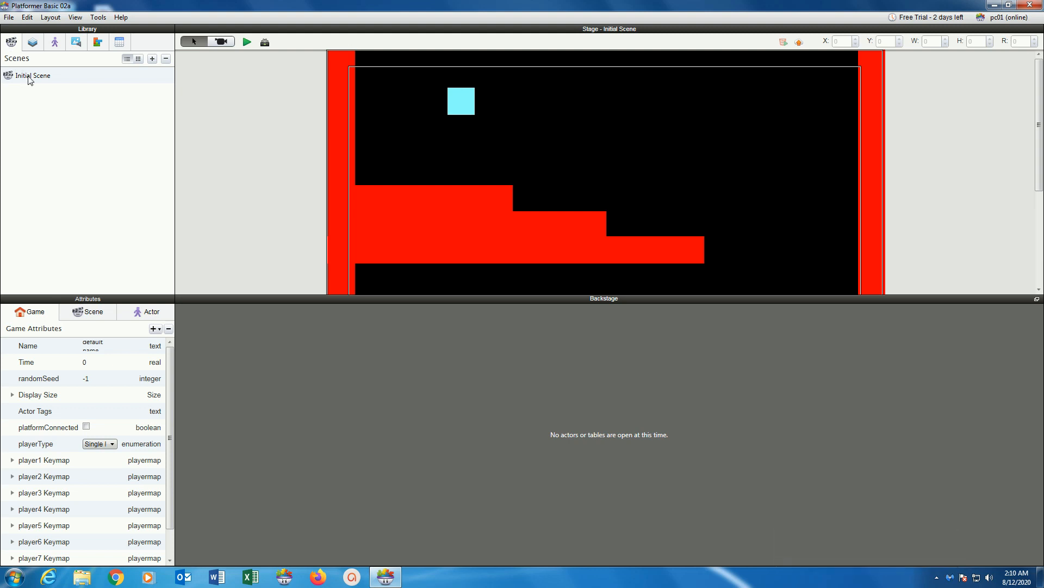
click(32, 43)
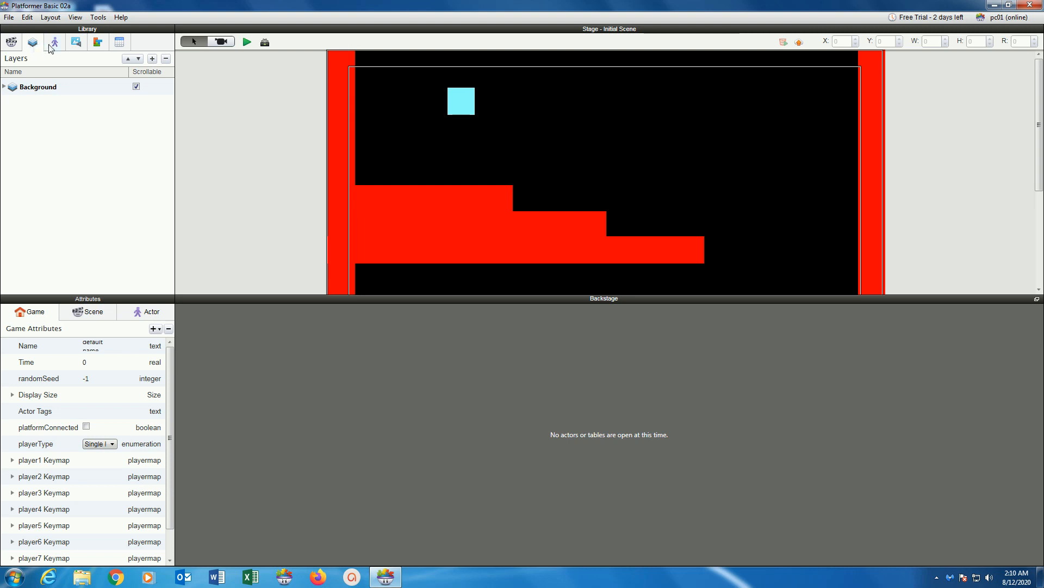
click(54, 46)
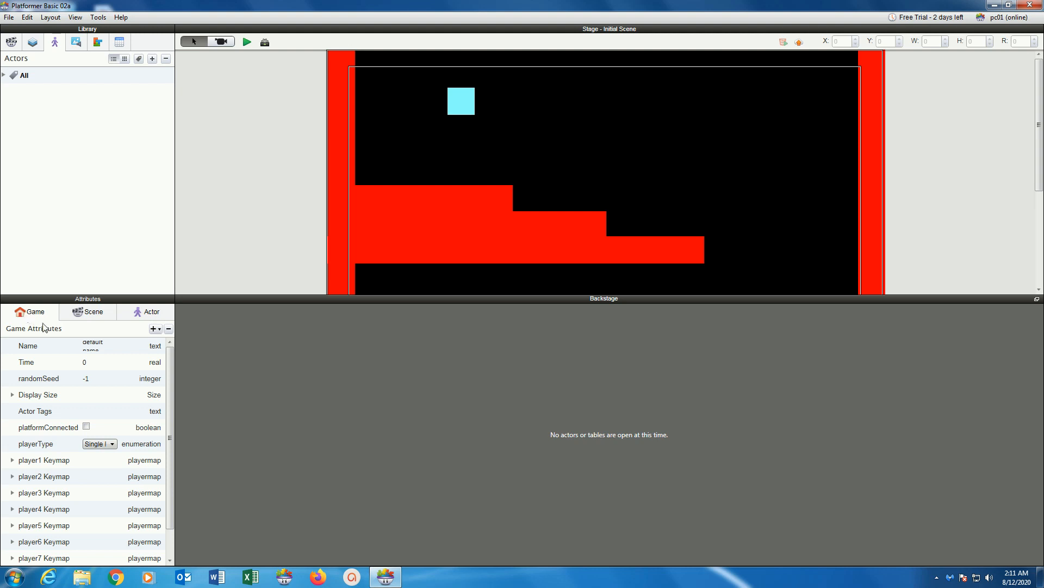
click(96, 317)
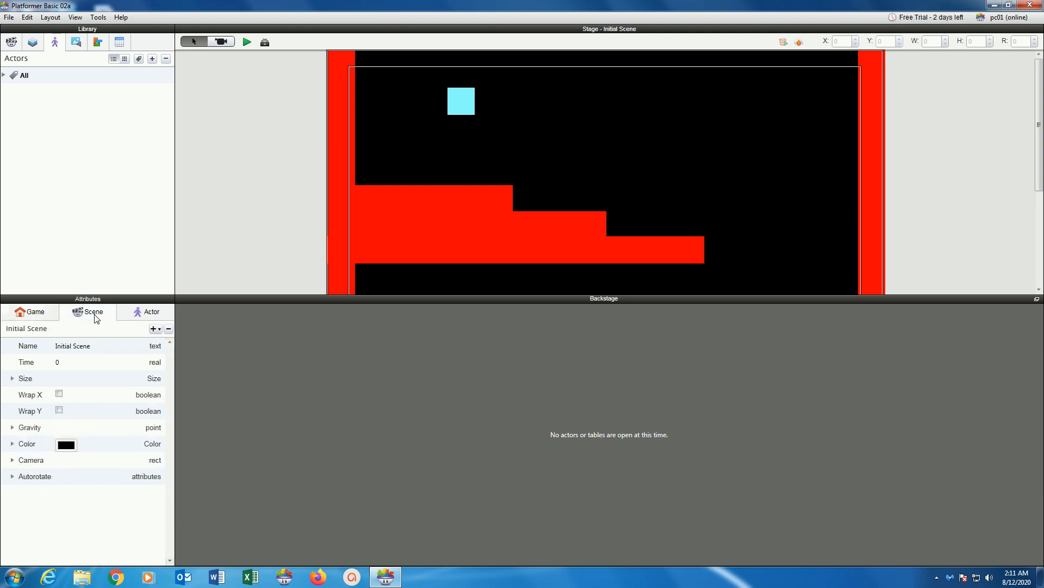
click(125, 317)
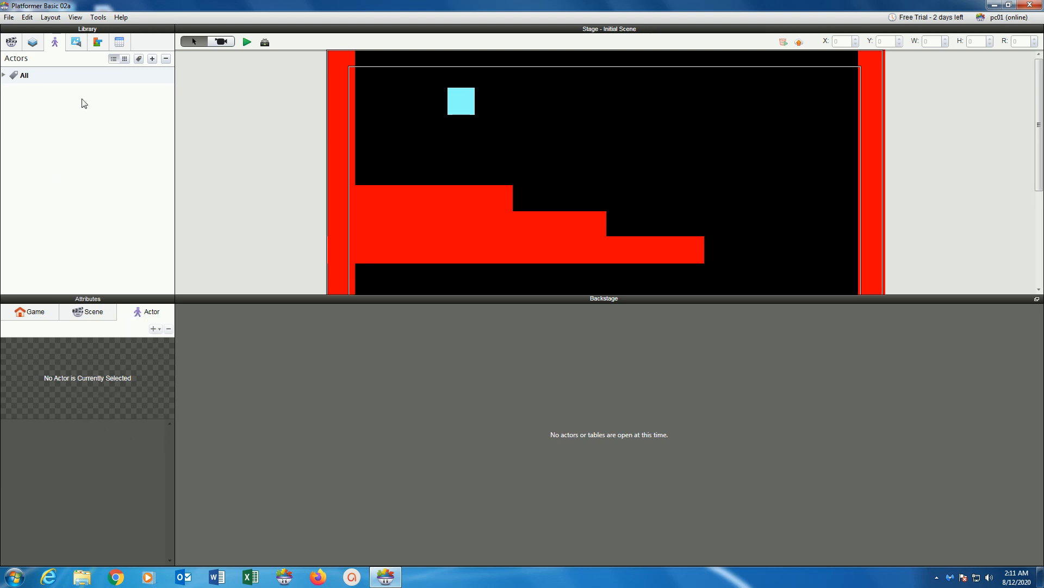
Step: Expand the list of all actors and compare the attributes and rules of the Brick and Player prototypes
click(4, 76)
click(61, 94)
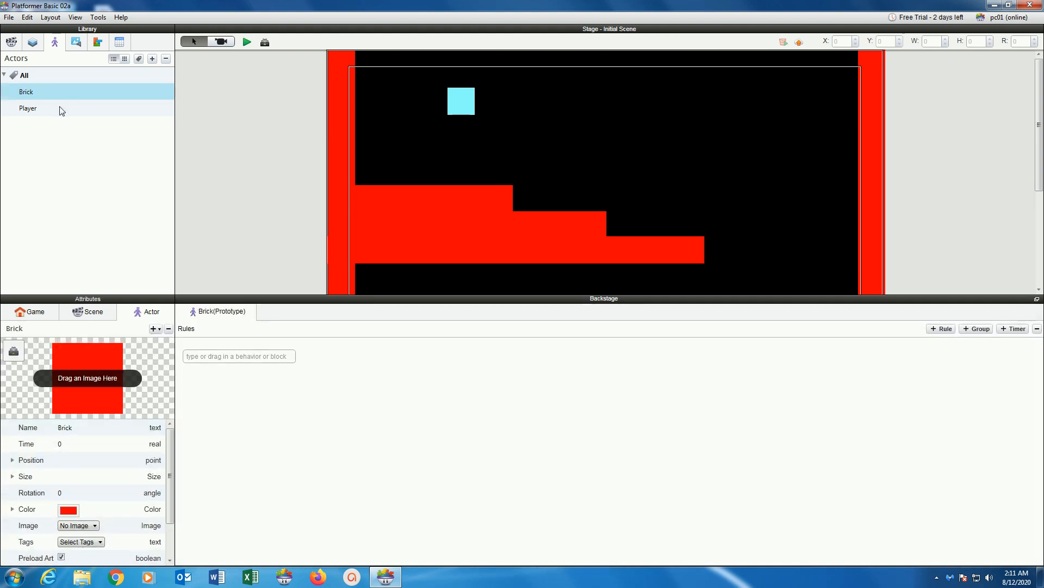
click(61, 108)
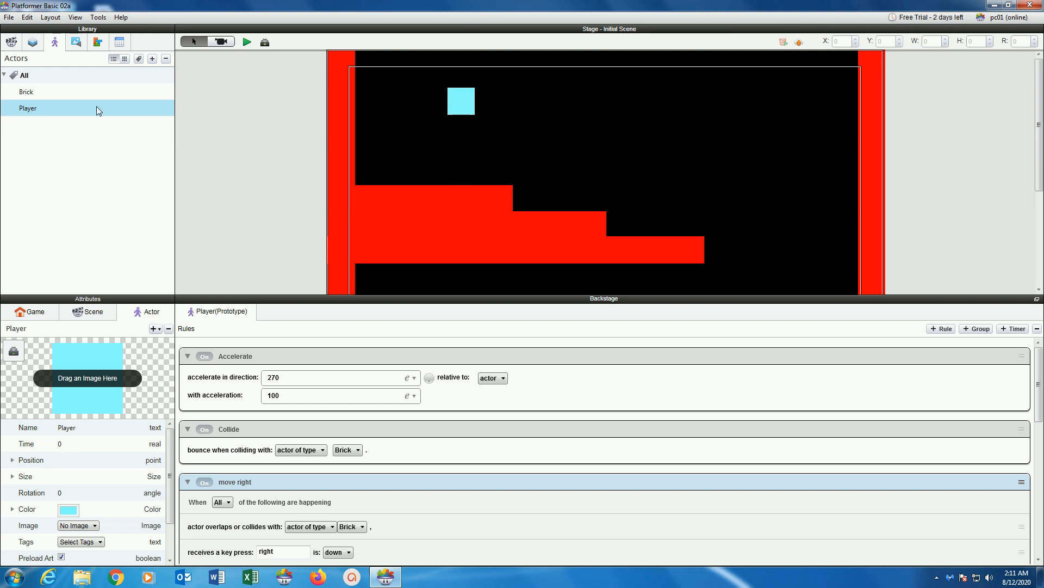
click(65, 93)
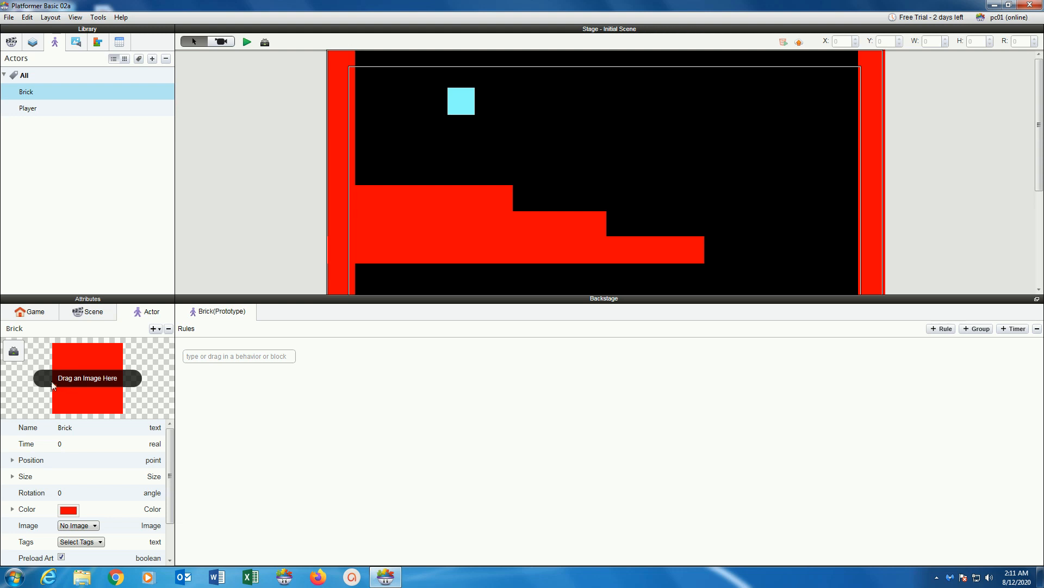
click(35, 109)
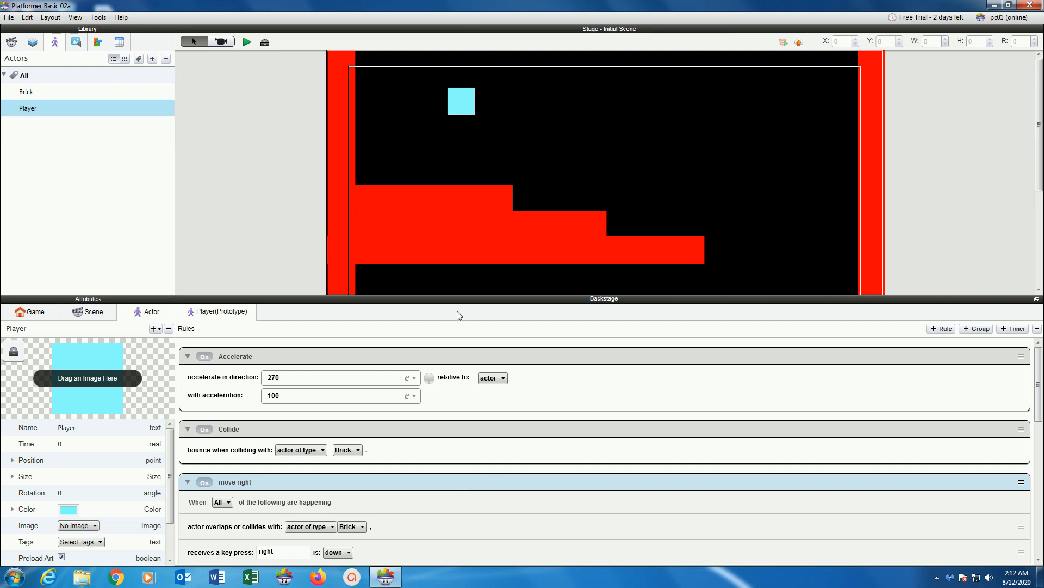
Step: Hide the Backstage area so that the stage shows the whole initial scene
mouse_move(444, 299)
mouse_down()
mouse_move(441, 363)
mouse_move(438, 298)
mouse_move(438, 312)
mouse_up()
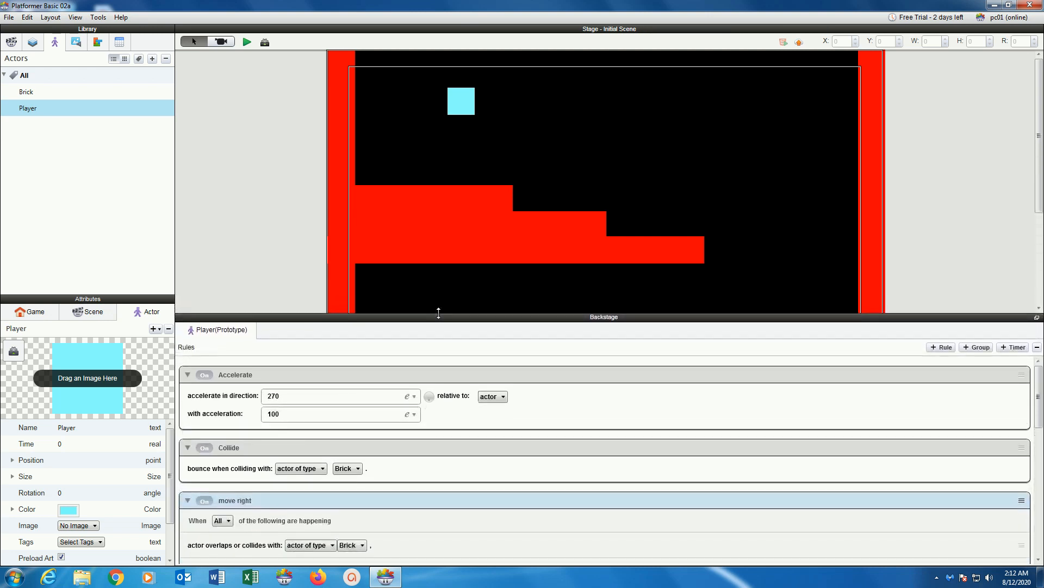
click(264, 43)
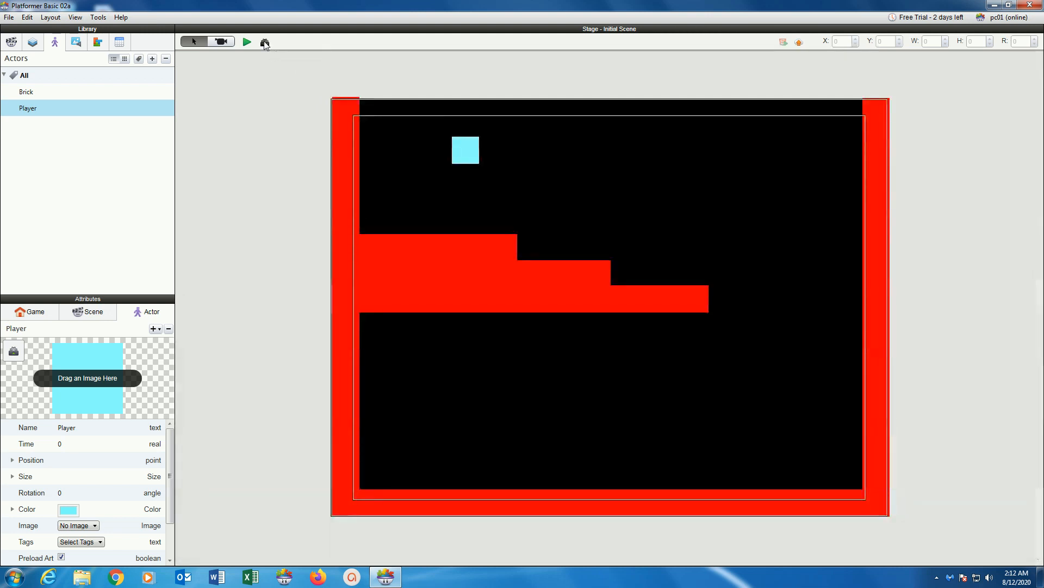
click(265, 43)
click(265, 43)
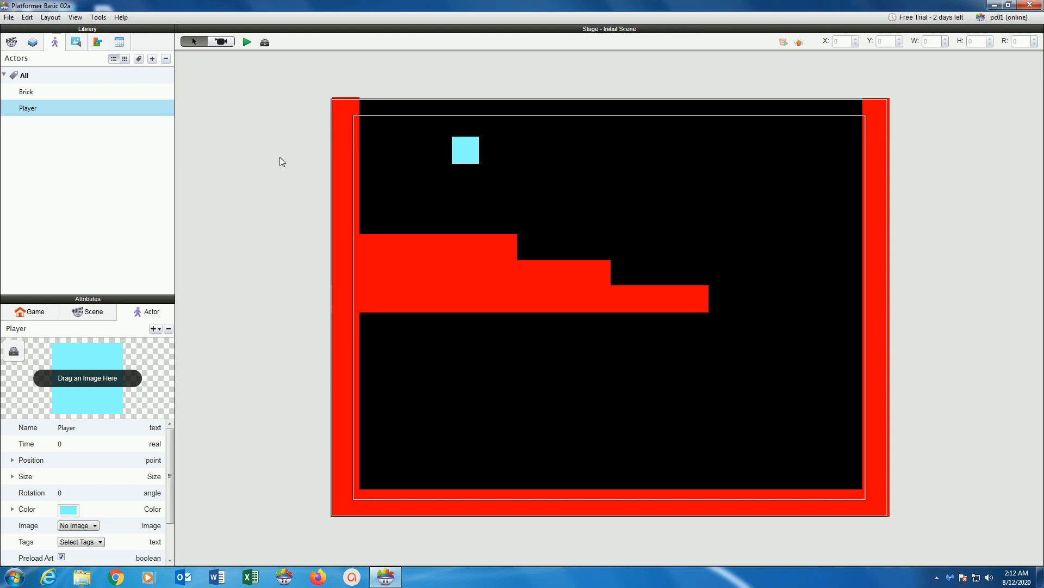
Step: Inspect the Brick instances forming the walls, platforms and floor, and the Player instance in the scene
click(349, 161)
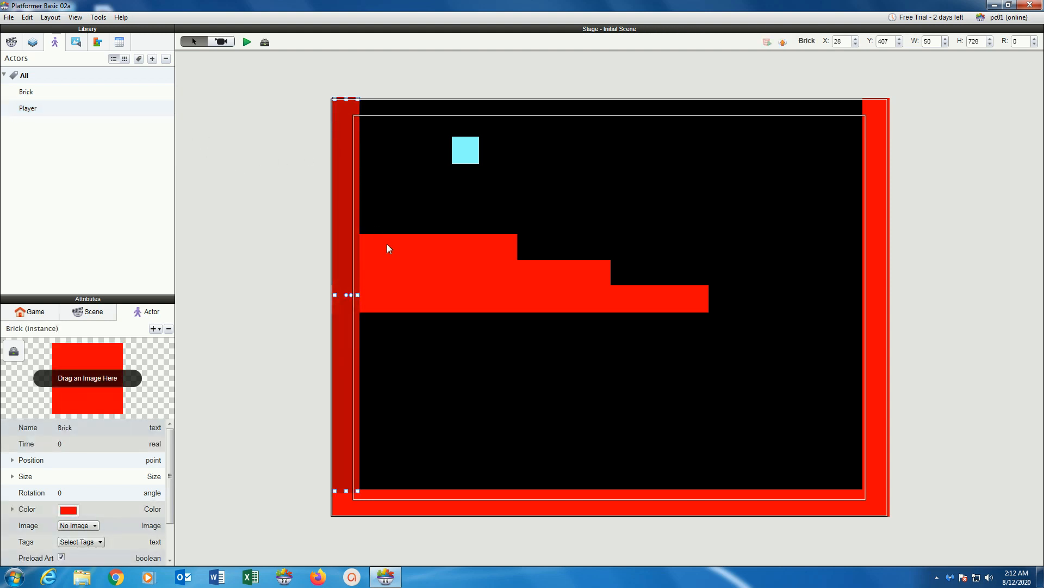
click(387, 245)
click(463, 273)
click(462, 302)
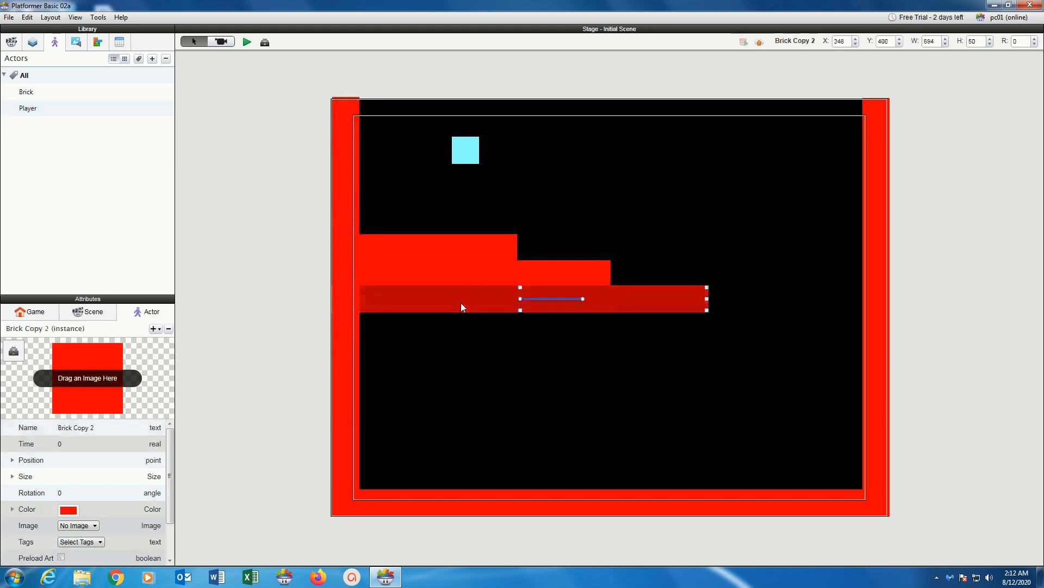
click(449, 500)
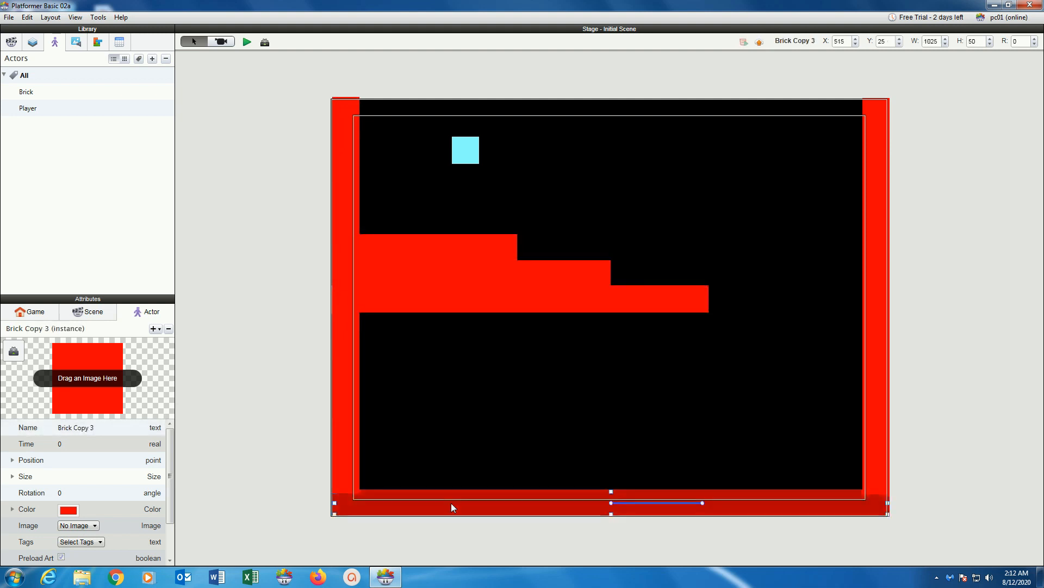
click(879, 398)
click(469, 157)
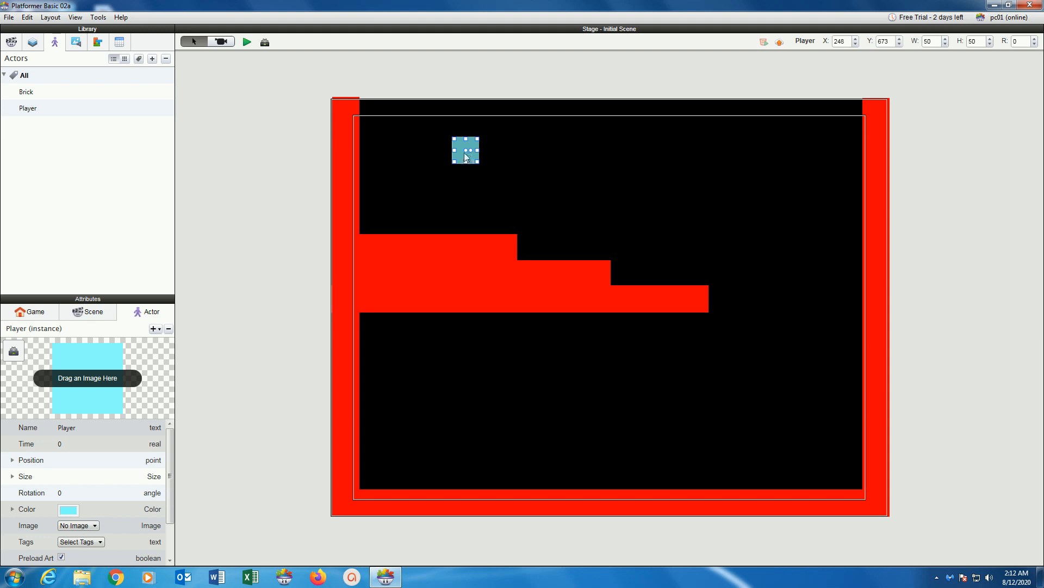
Step: Preview the game and test moving the player square left and right on the highest platform
click(246, 42)
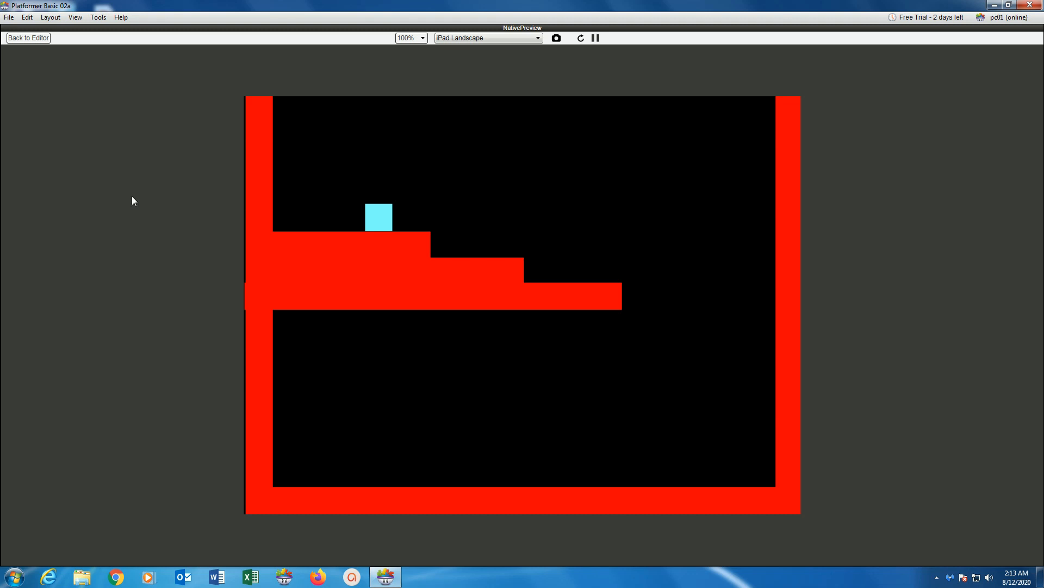
key(Left)
key(Left)
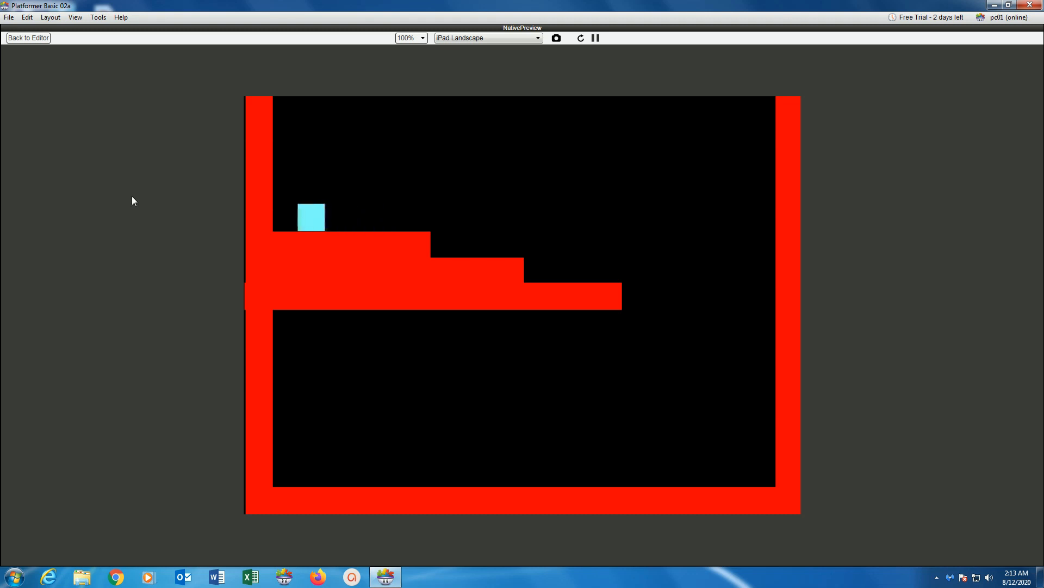
key(Right)
key(Left)
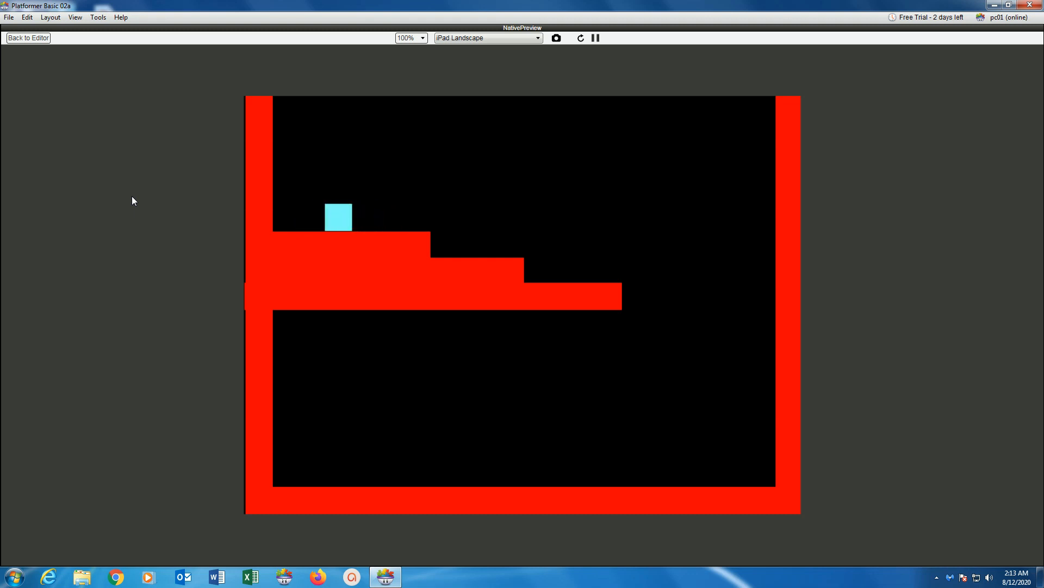
Step: Test the player's jump several times on the highest platform
key(Up)
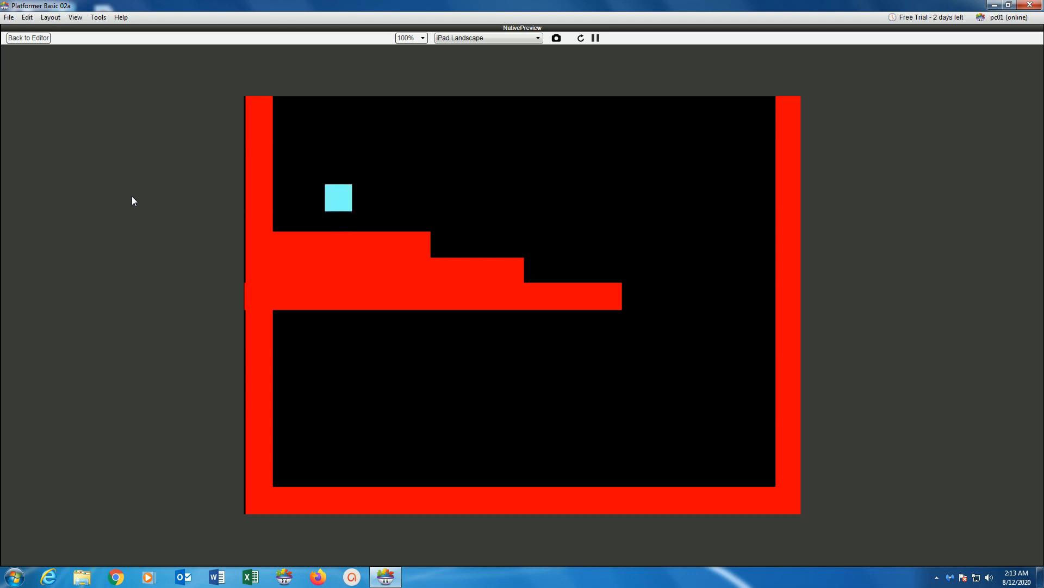
key(Up)
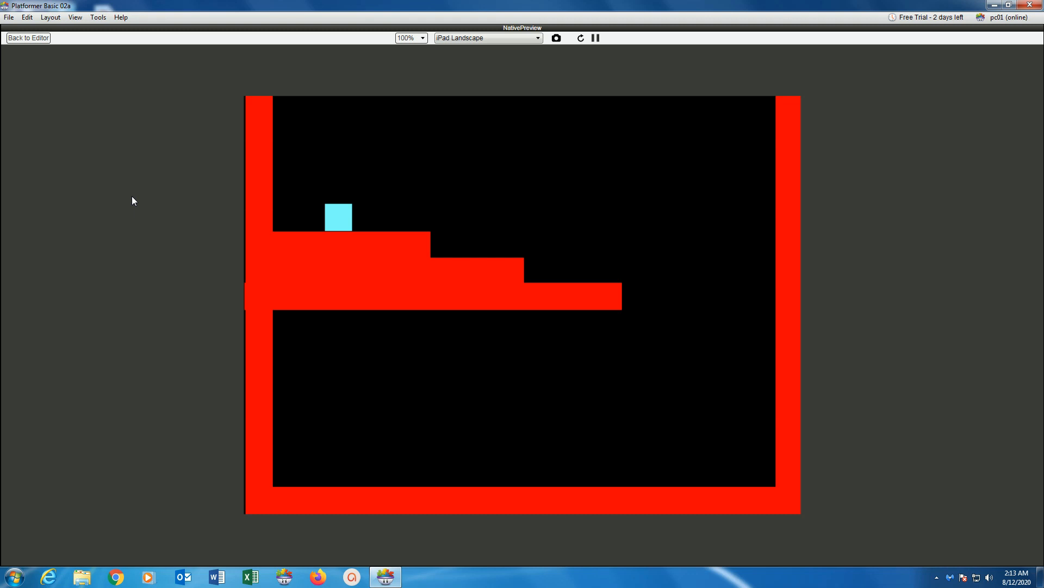
key(Up)
key(Up)
Step: Move the player back and forth repeatedly along the highest platform to test changes of direction
key(Left)
key(Right)
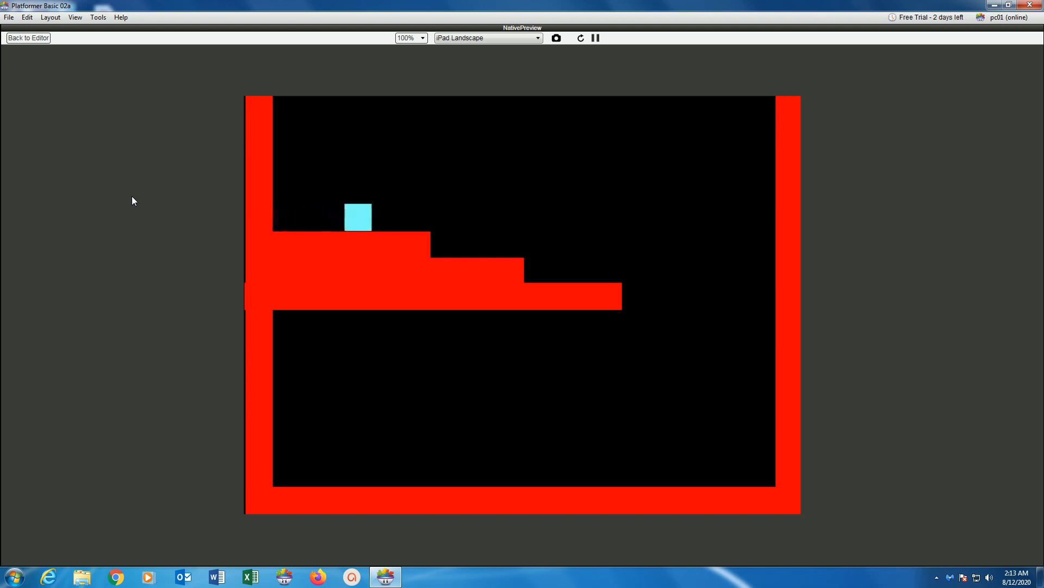
key(Left)
key(Right)
key(Left)
key(Right)
key(Left)
key(Right)
key(Left)
key(Right)
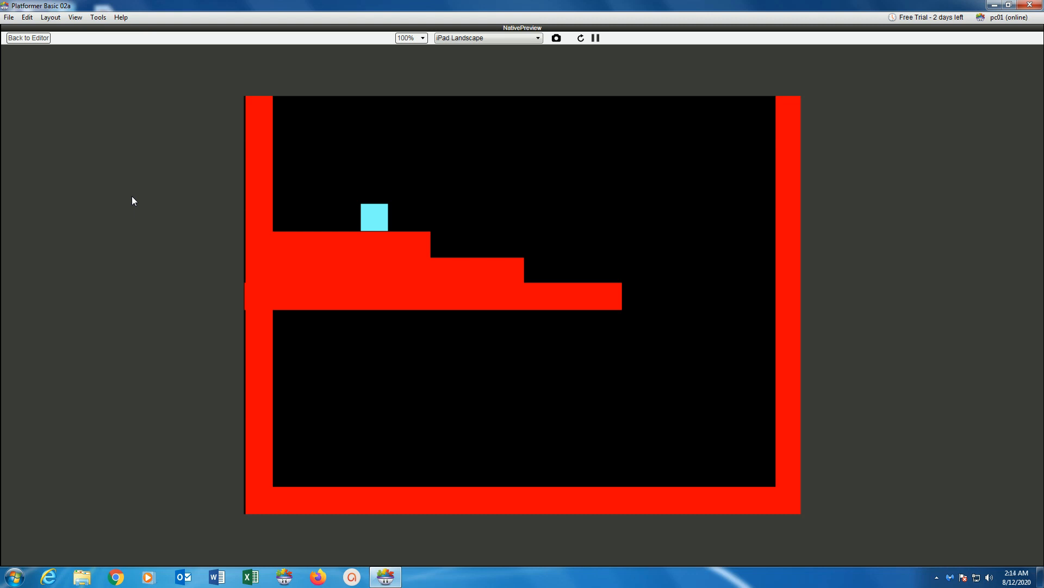
Step: Move the player down to the middle step, test both directions on it, and continue onto the lowest step
key(Right)
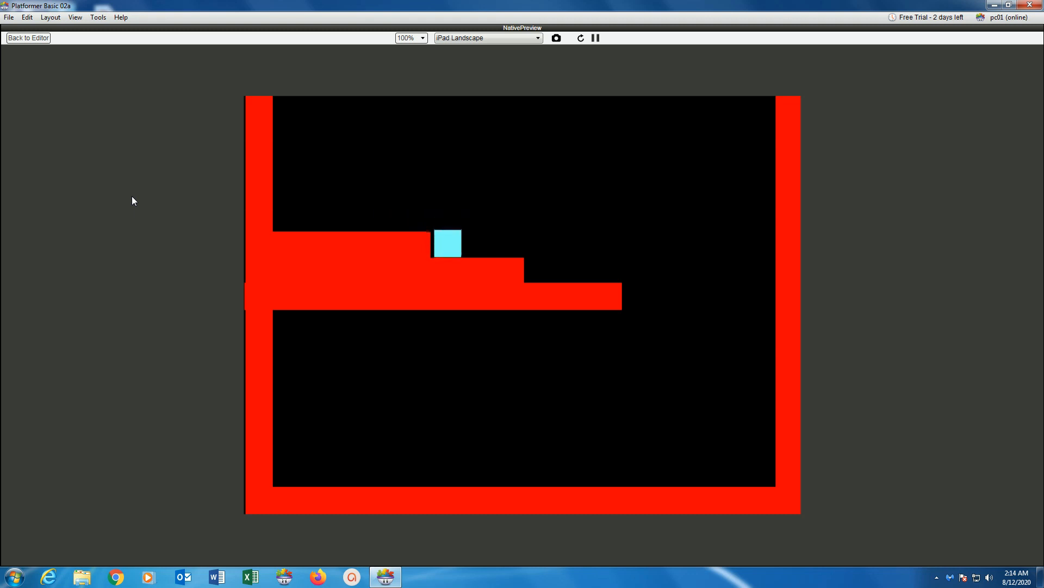
key(Right)
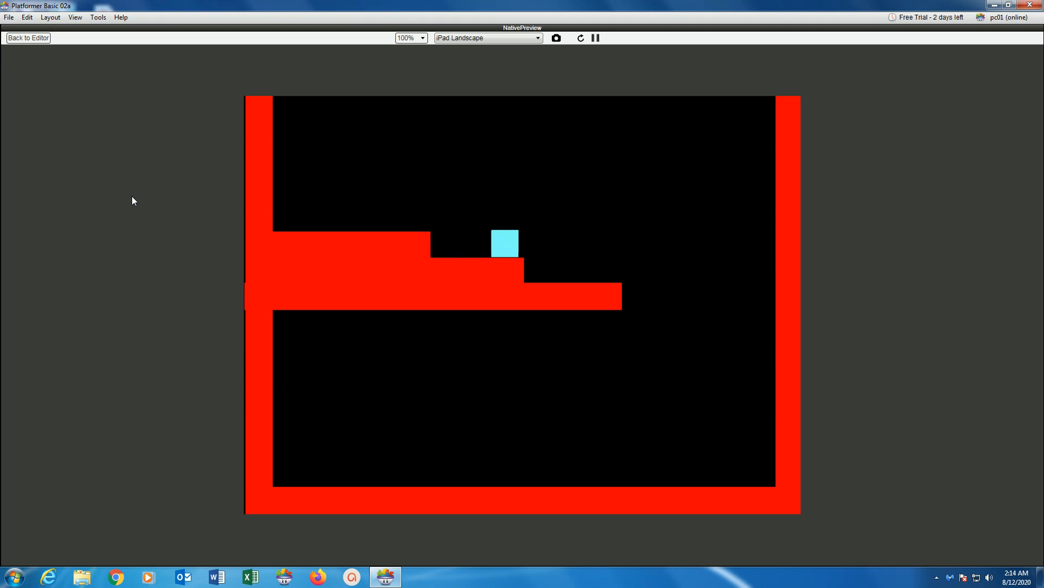
key(Left)
key(Right)
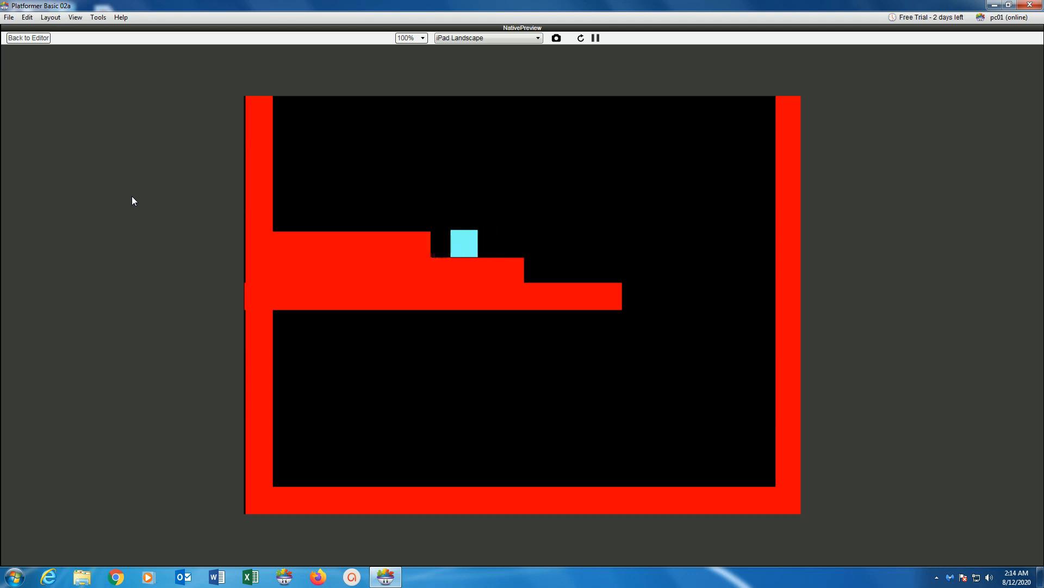
key(Right)
key(Left)
key(Right)
key(Left)
key(Right)
key(Left)
key(Right)
key(Left)
key(Right)
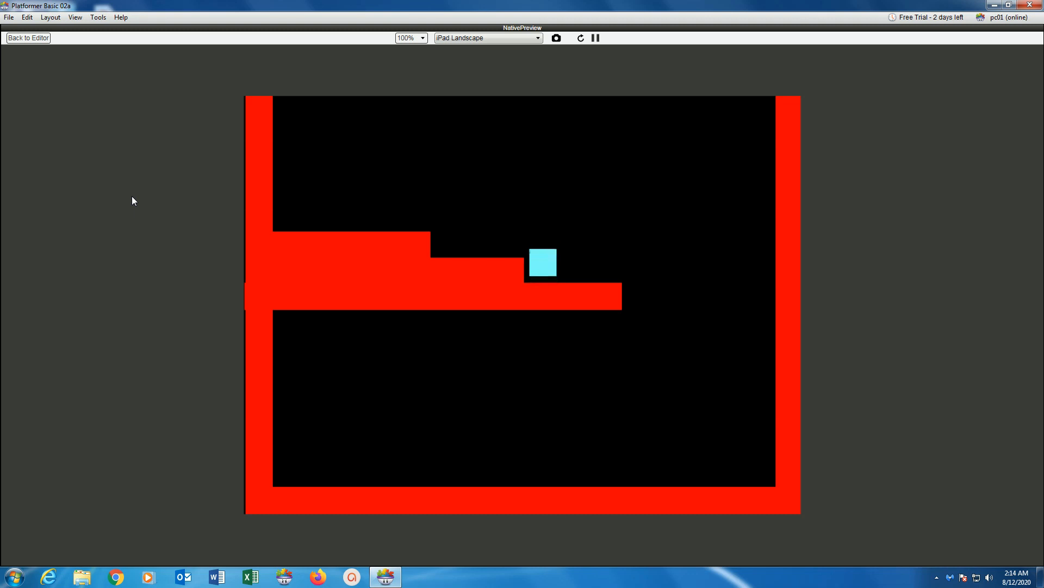
Step: Drop the player off the lowest step to the floor and test moving and jumping there
key(Right)
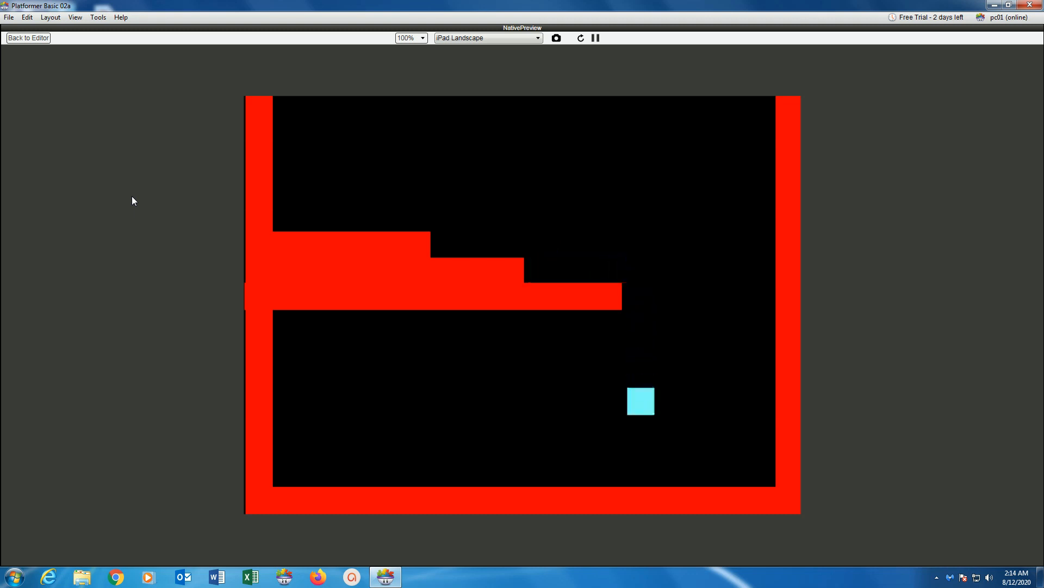
key(Up)
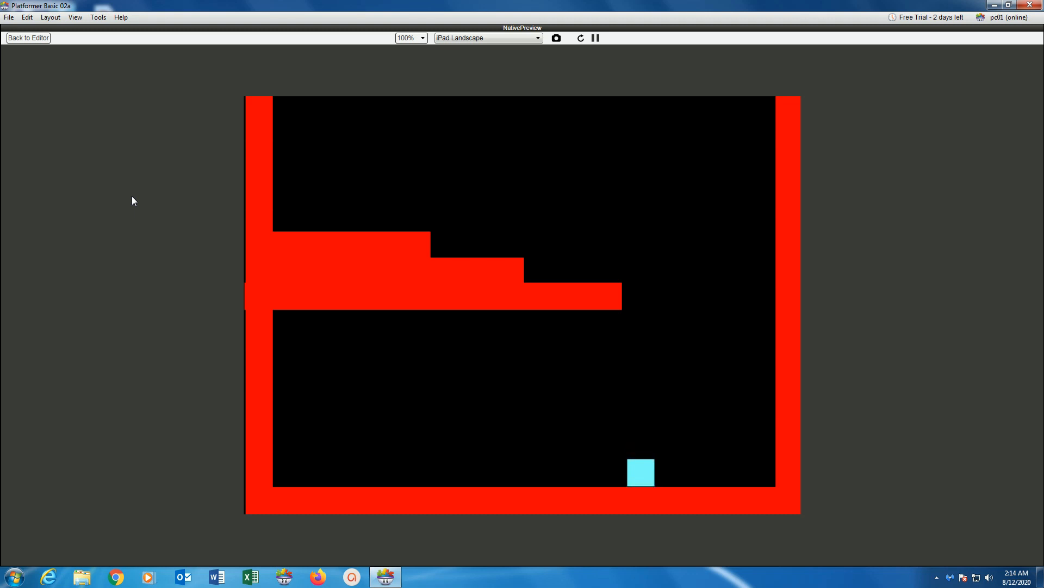
key(Left)
key(Right)
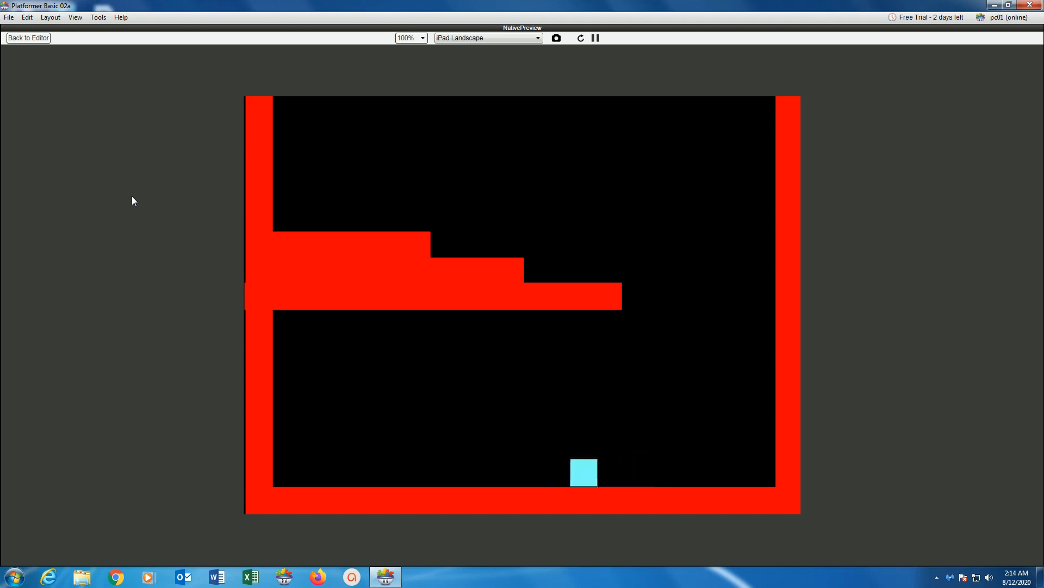
key(Right)
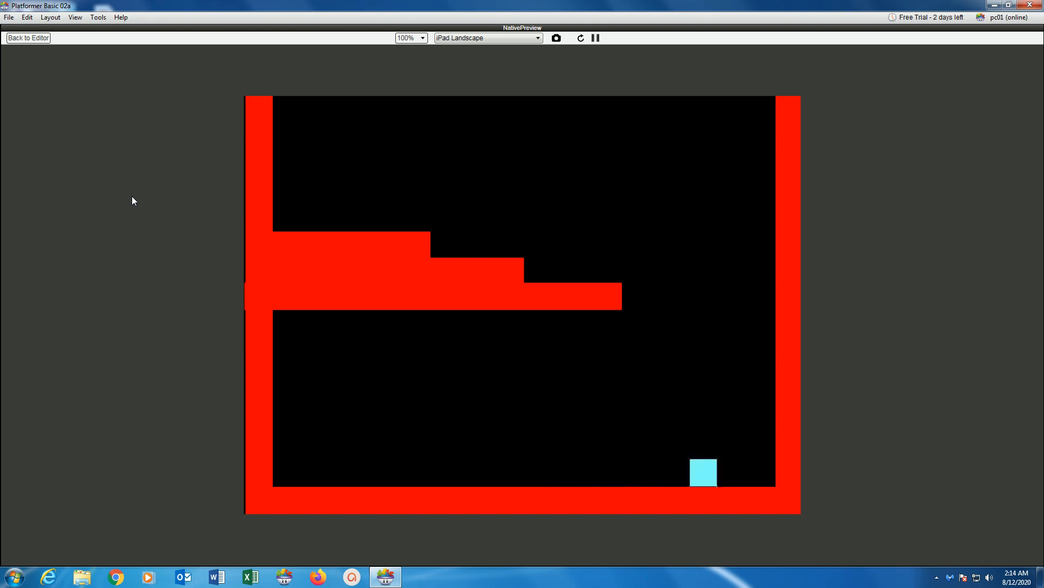
key(Up)
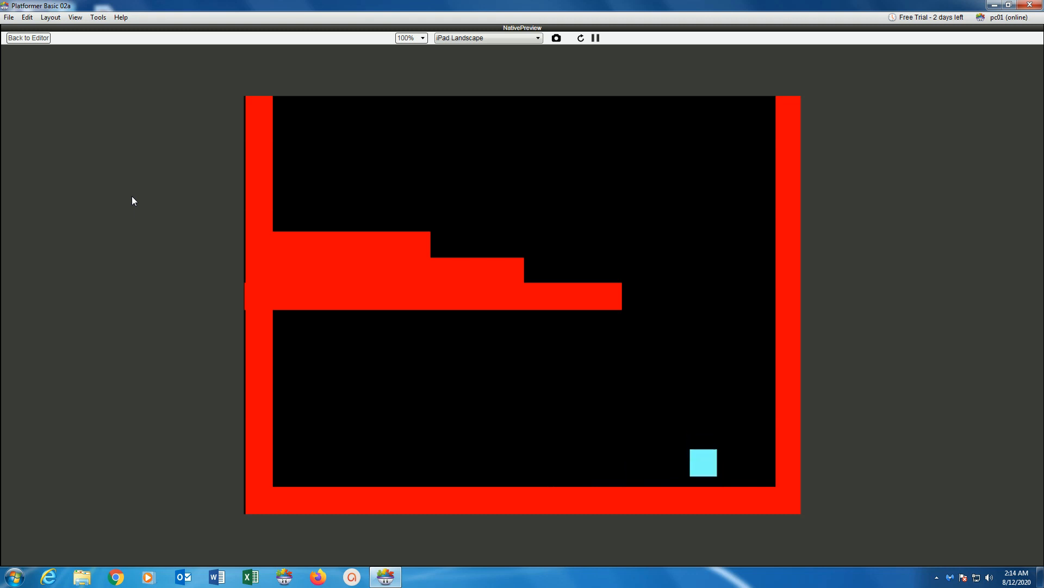
key(Up)
key(Up)
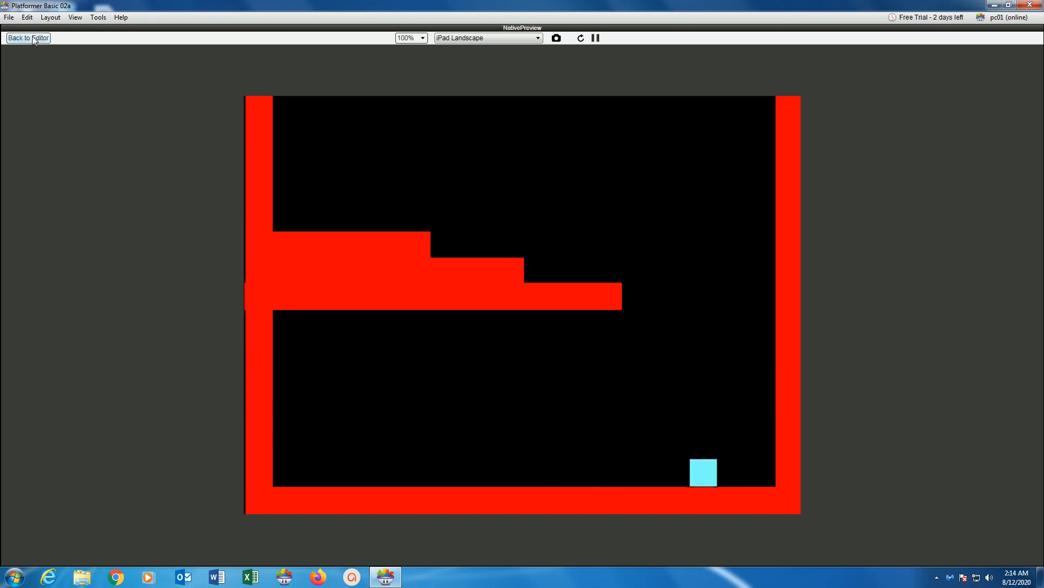
Step: Leave the preview for the editor and check the Brick actor's color selection, accepting the existing color
click(28, 38)
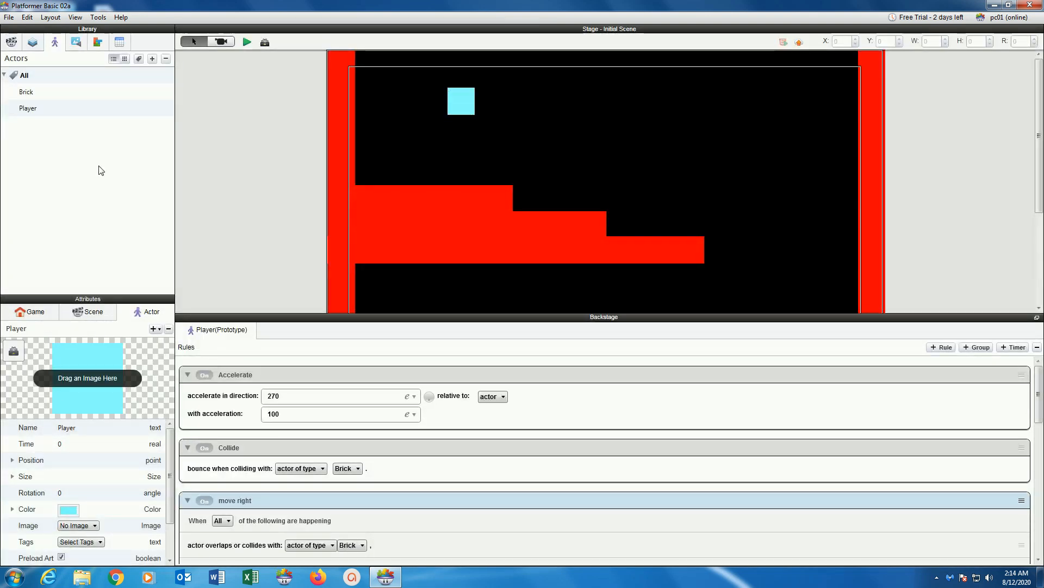
click(29, 95)
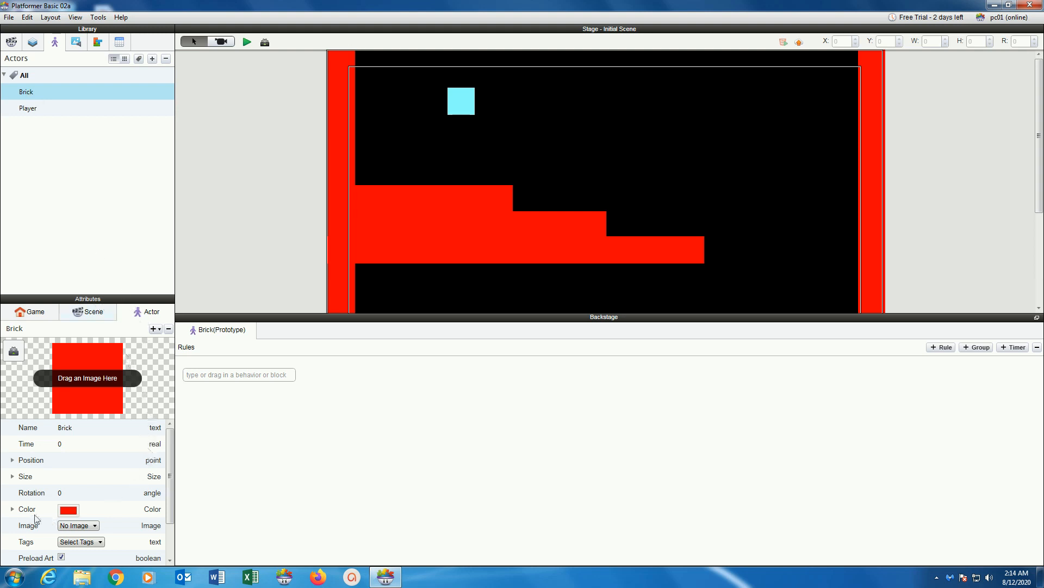
click(68, 510)
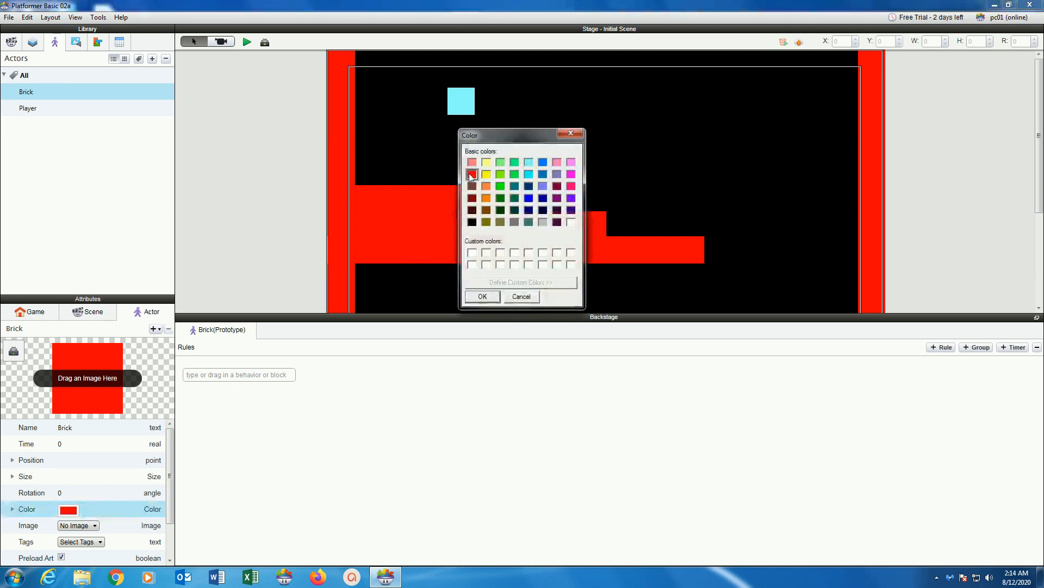
click(474, 298)
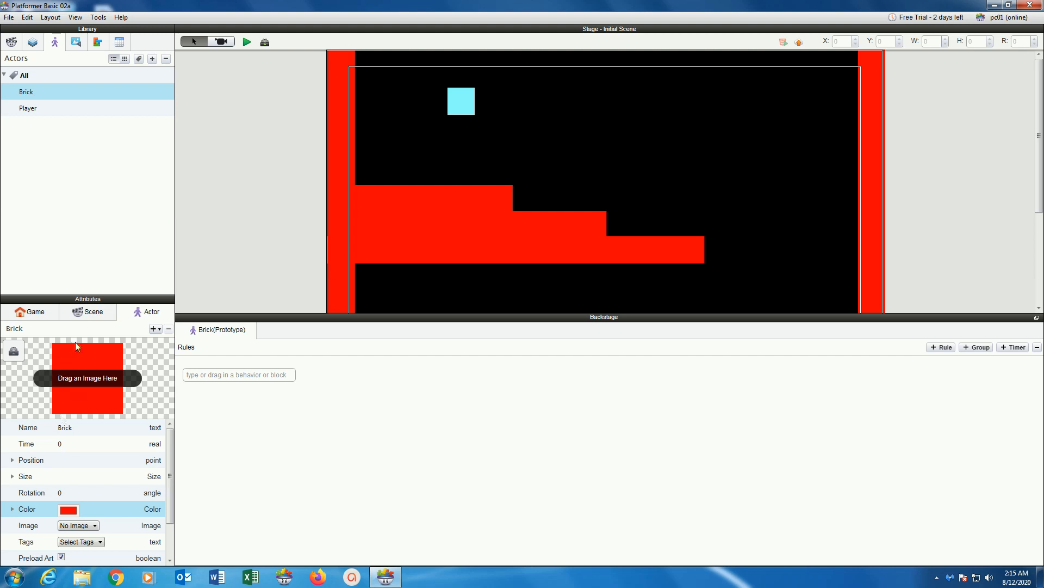
Step: Expand the Brick actor's size attributes and check its width and height
click(12, 476)
click(63, 493)
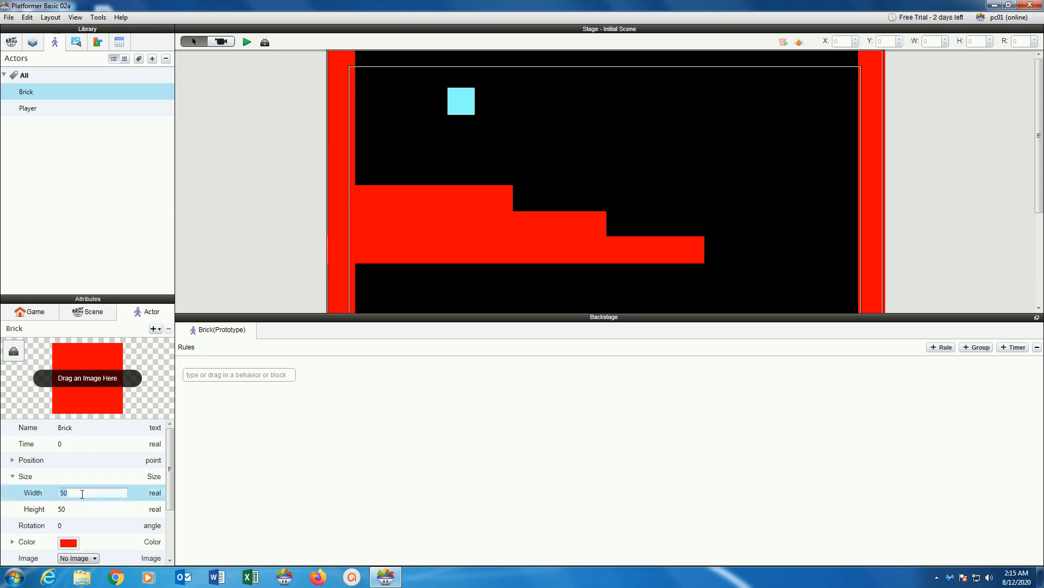
click(82, 493)
key(Return)
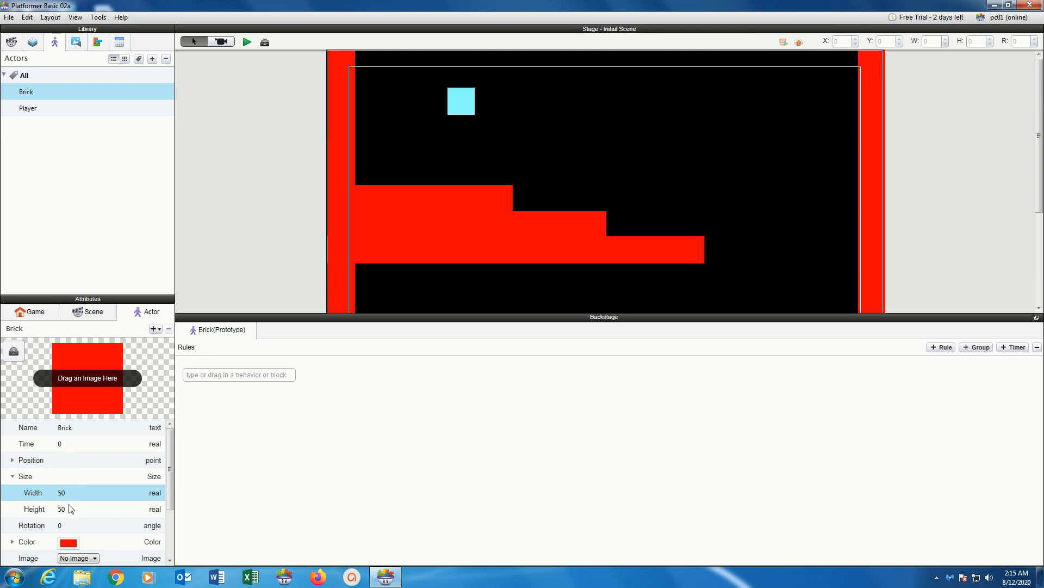
Step: Expand the Brick actor's Physics attributes and review them from Density through Better Collisions
scroll(68, 506, down, 3)
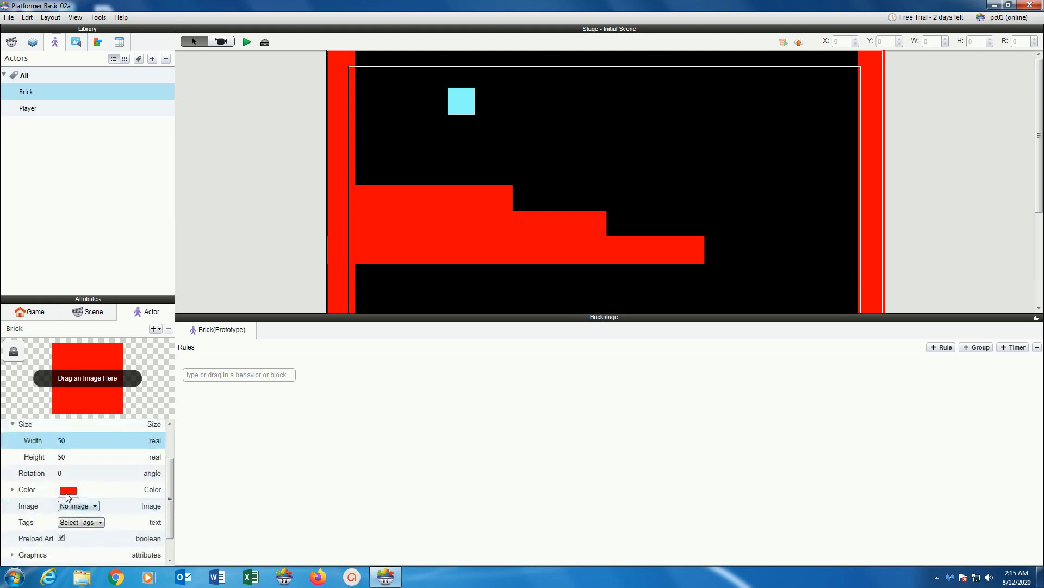
scroll(68, 495, down, 2)
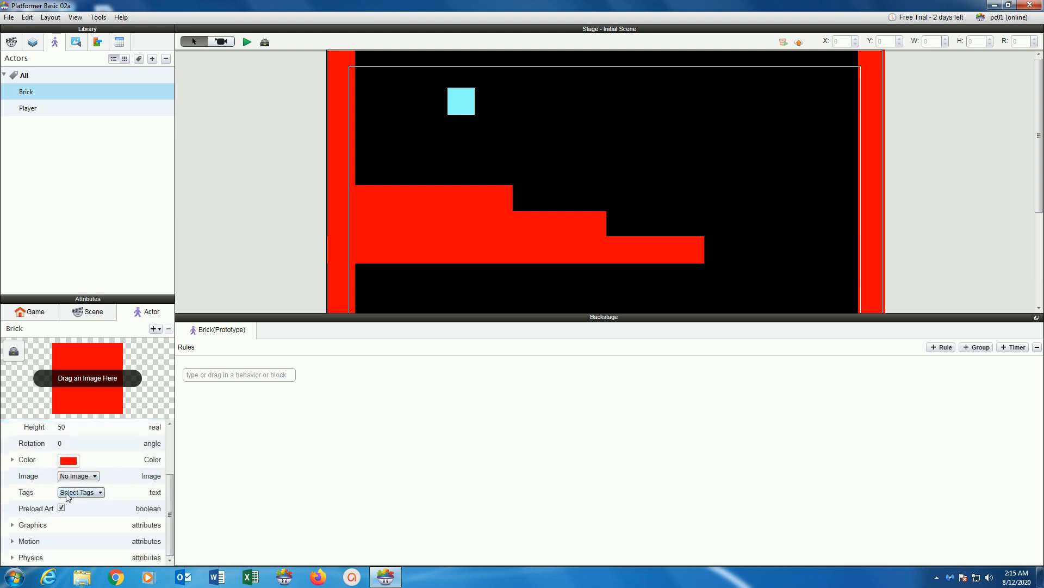
click(13, 557)
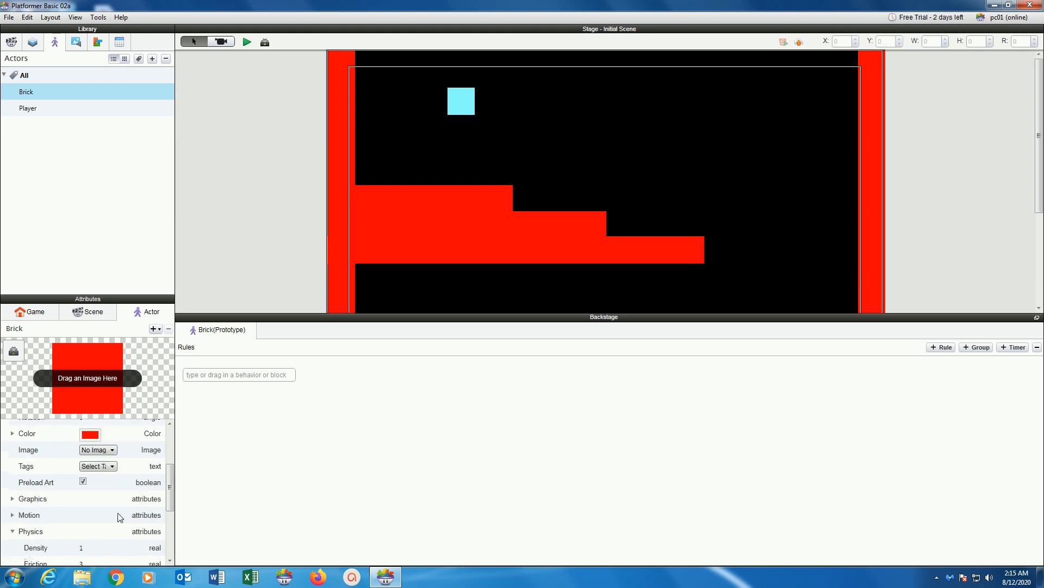
drag(170, 482, 167, 526)
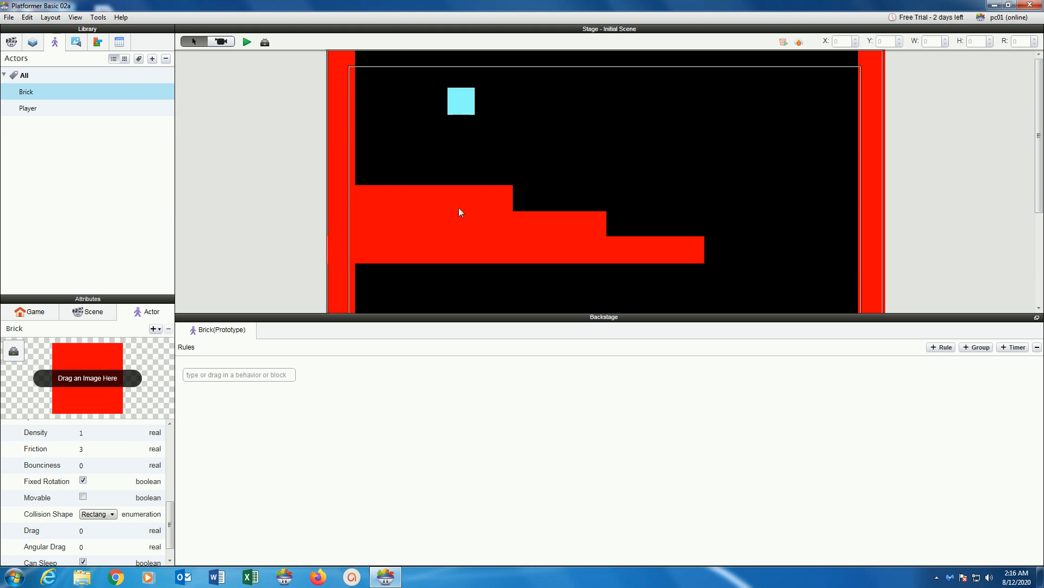
scroll(459, 208, down, 1)
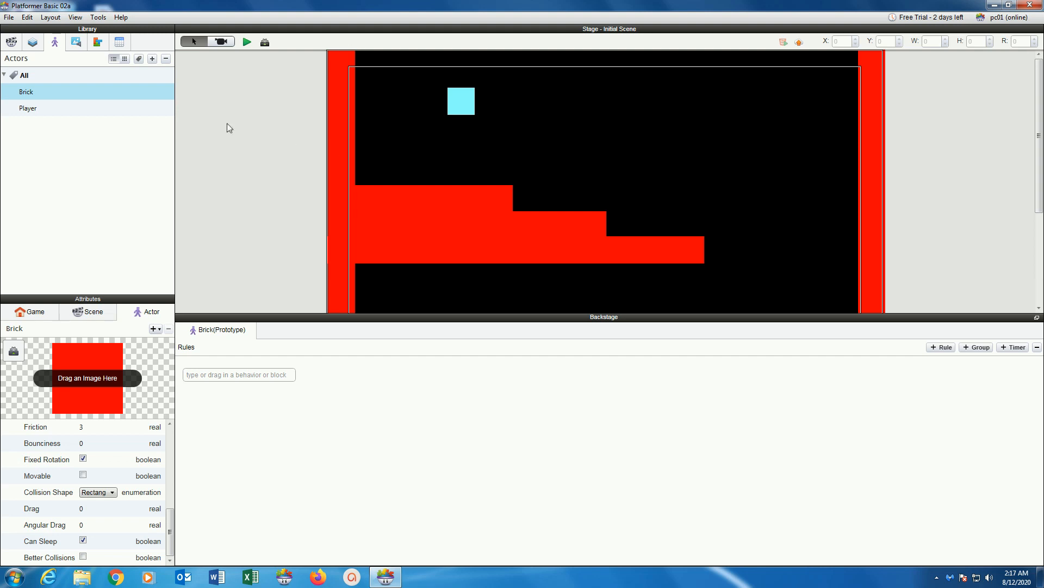
Step: Show the Player actor's rules beside the behaviors library and enlarge the Backstage area to nearly full height
click(69, 111)
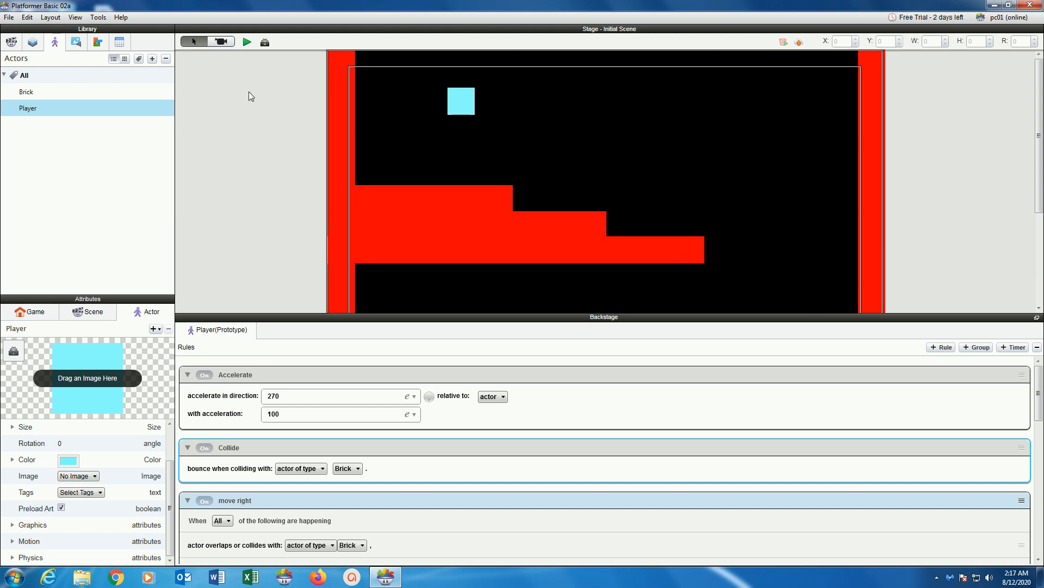
click(98, 43)
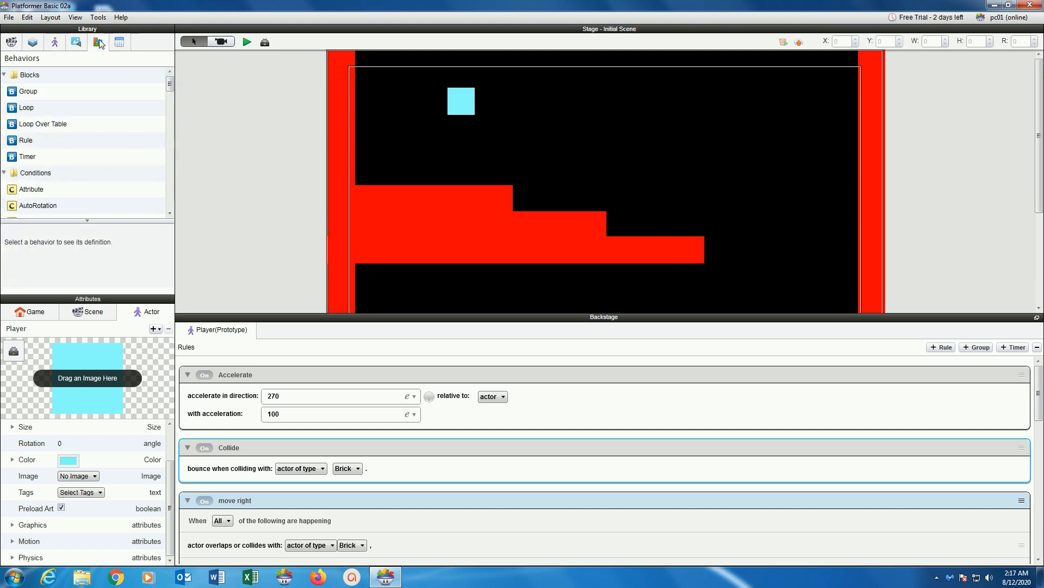
drag(170, 84, 171, 61)
drag(259, 316, 241, 76)
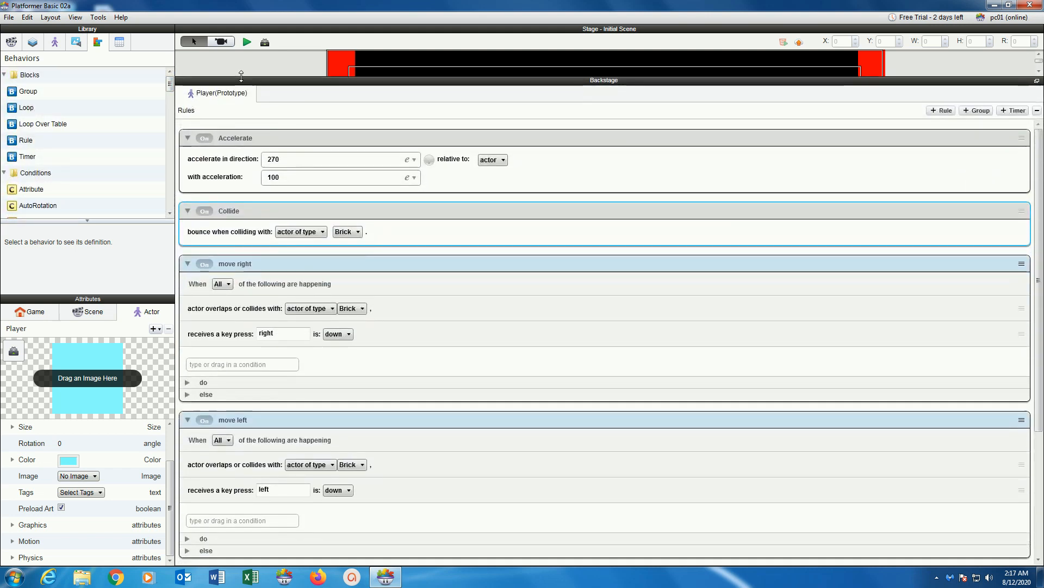
Step: Check the Player's Accelerate behavior title and locate the Accelerate behavior in the library
click(242, 138)
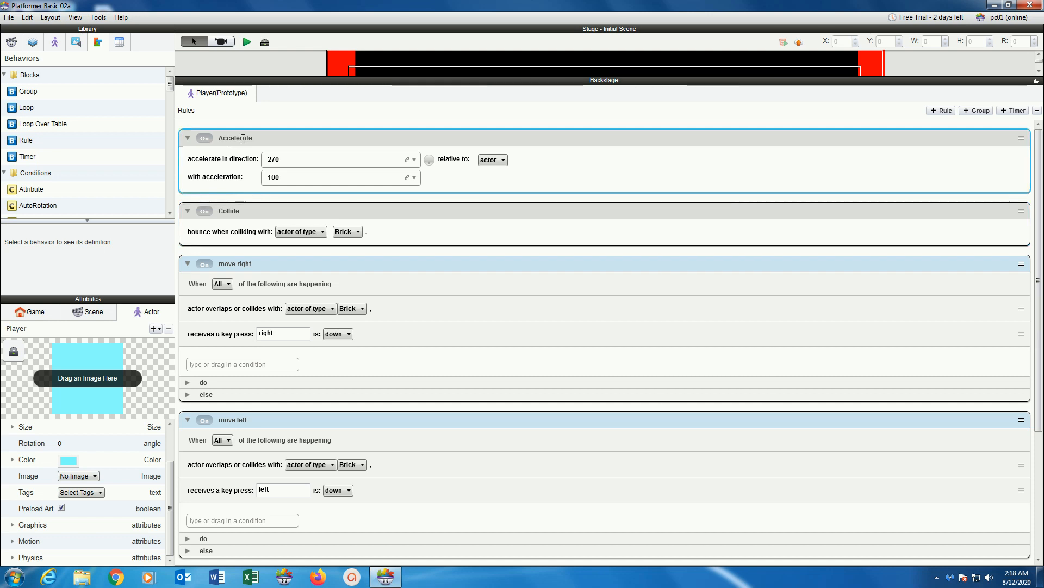
double_click(243, 138)
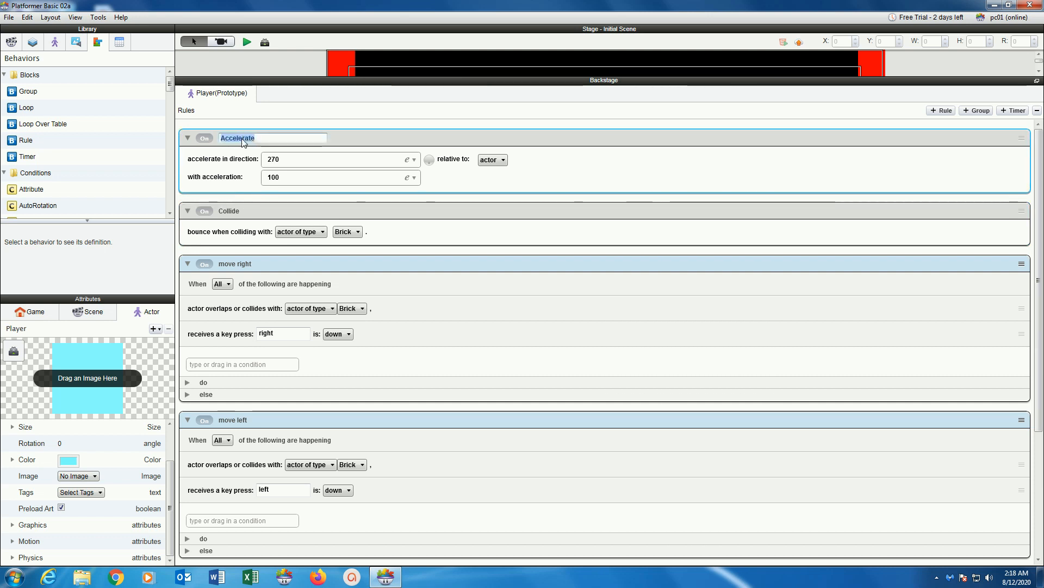
click(369, 143)
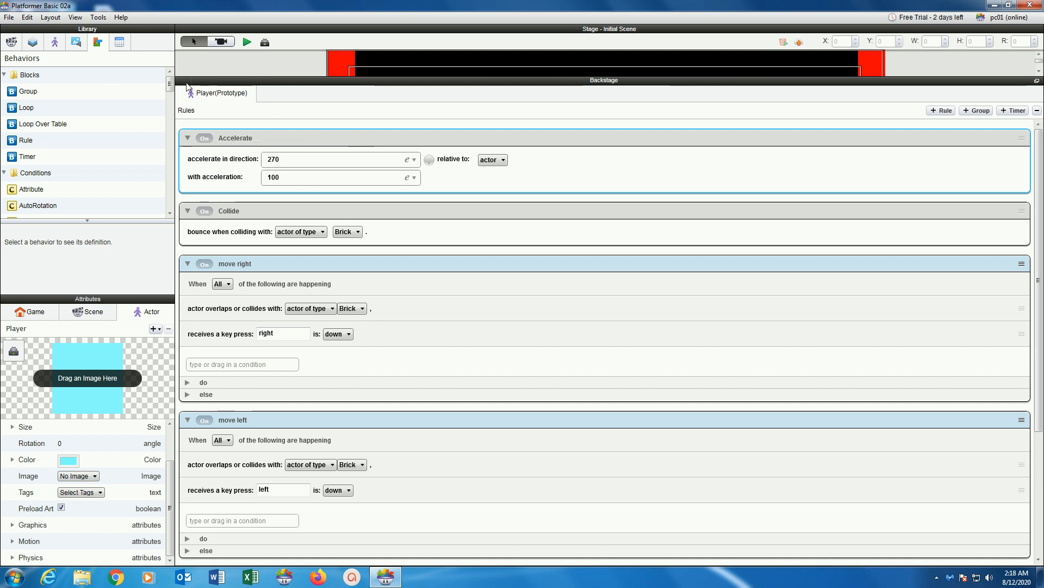
drag(172, 85, 172, 117)
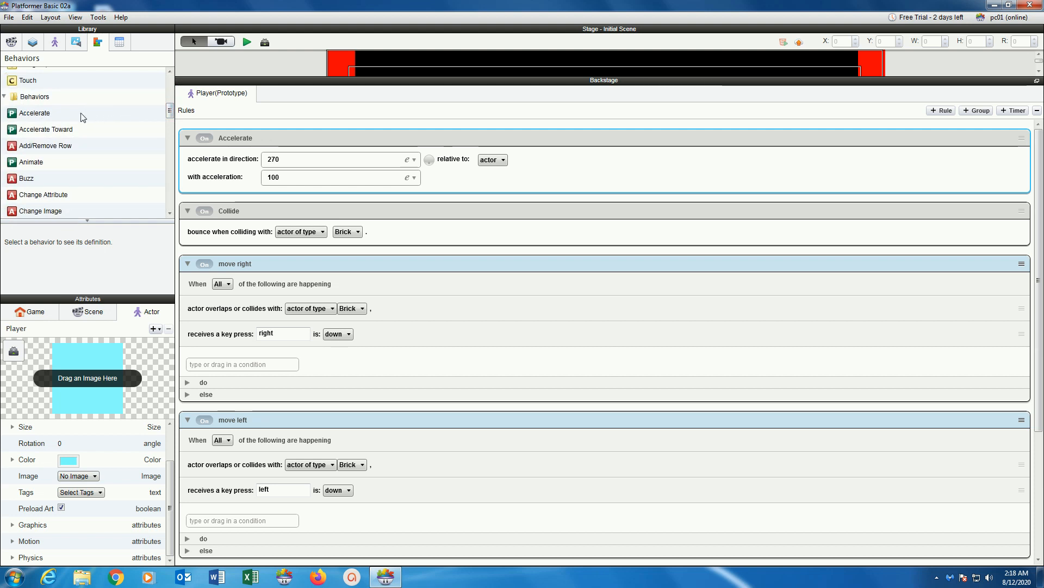
Step: Collapse the Player's Accelerate, Collide, move right, move left and jump blocks
click(187, 138)
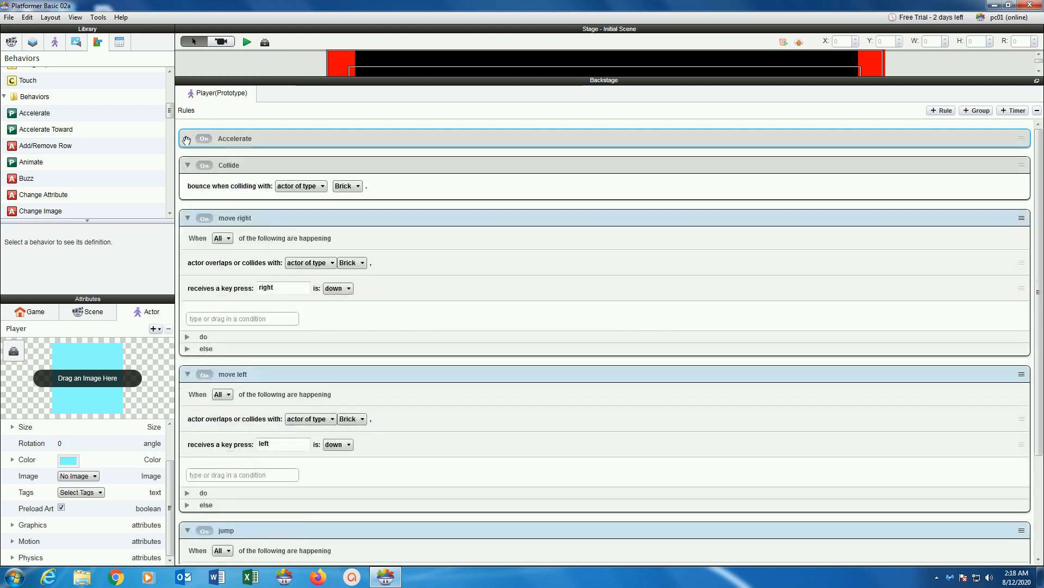
click(187, 165)
click(187, 191)
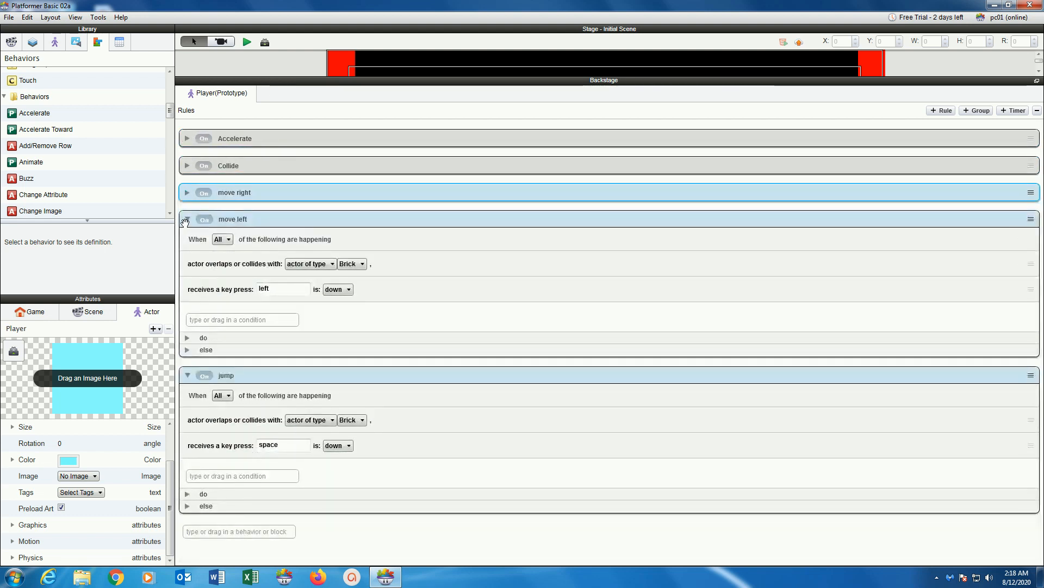
click(186, 220)
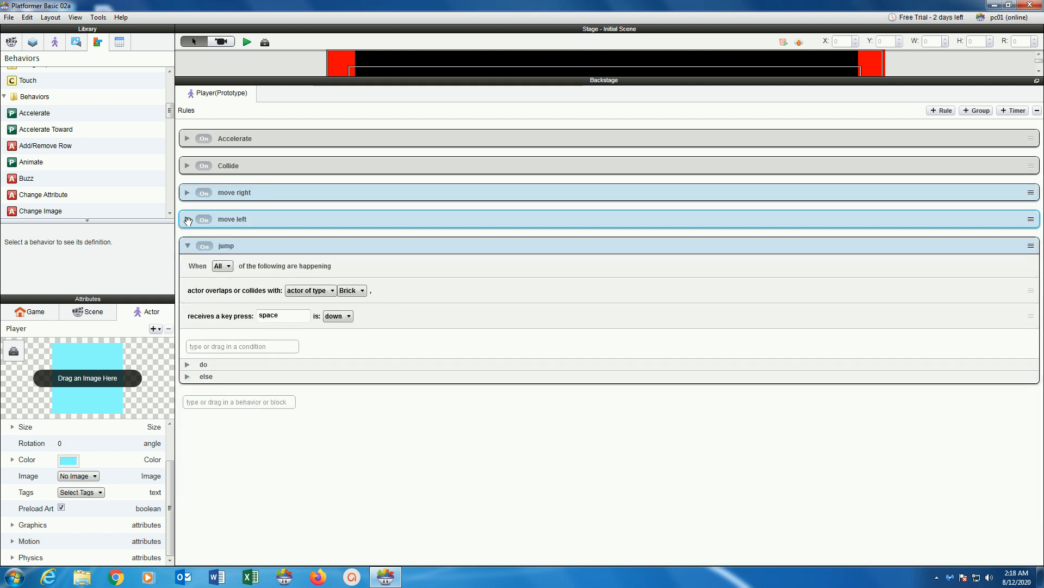
click(187, 246)
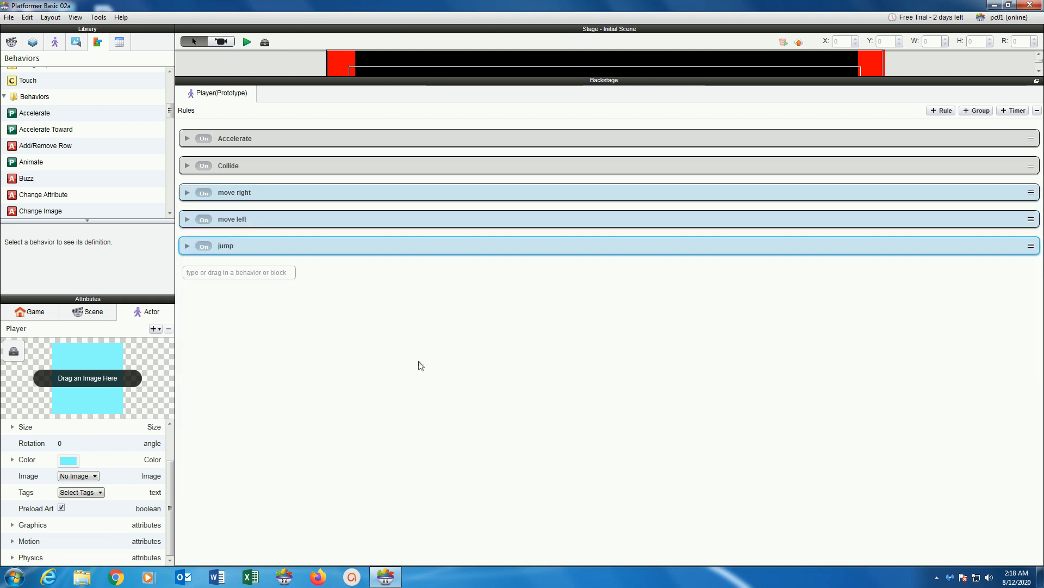
Step: Review the Accelerate behavior's direction and acceleration, and look at the whole scene before returning to the Player's rules
click(204, 138)
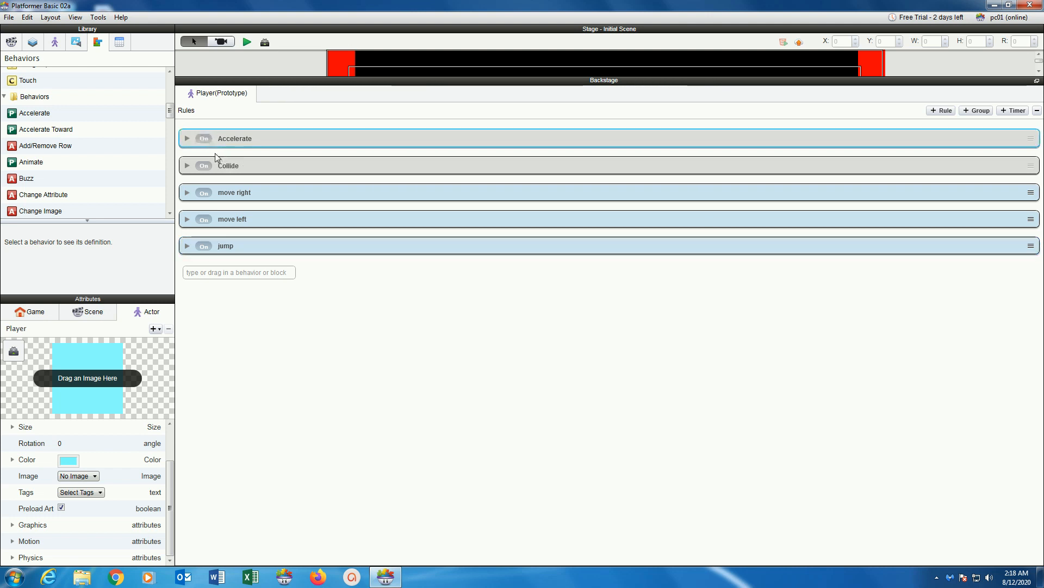
click(187, 138)
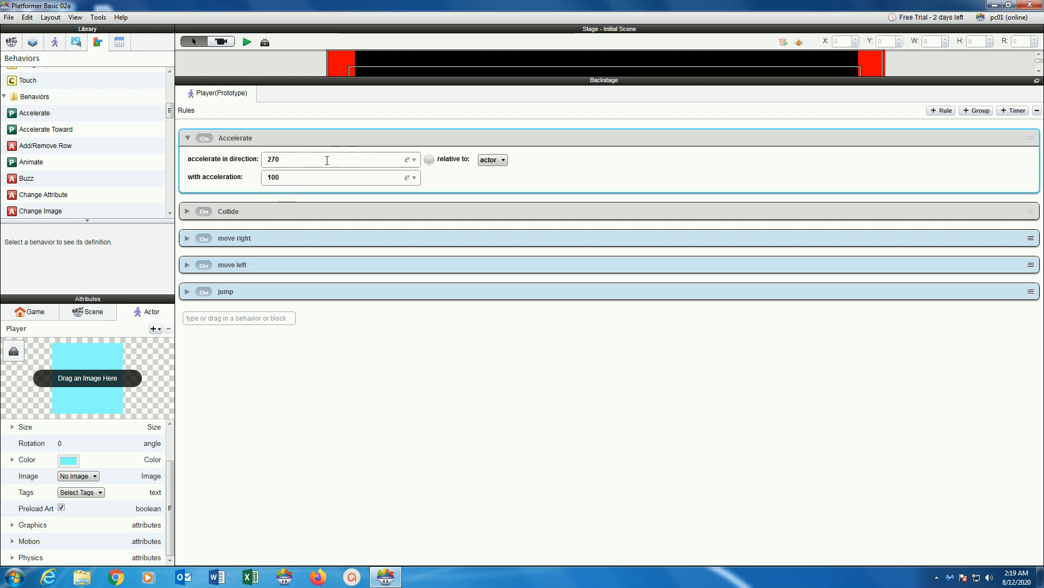
double_click(271, 177)
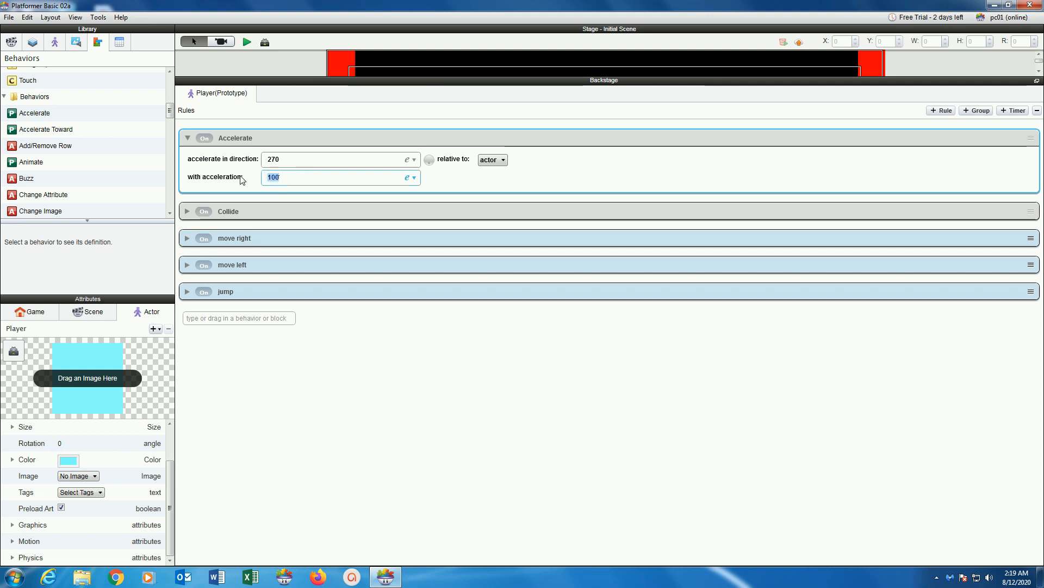
click(187, 138)
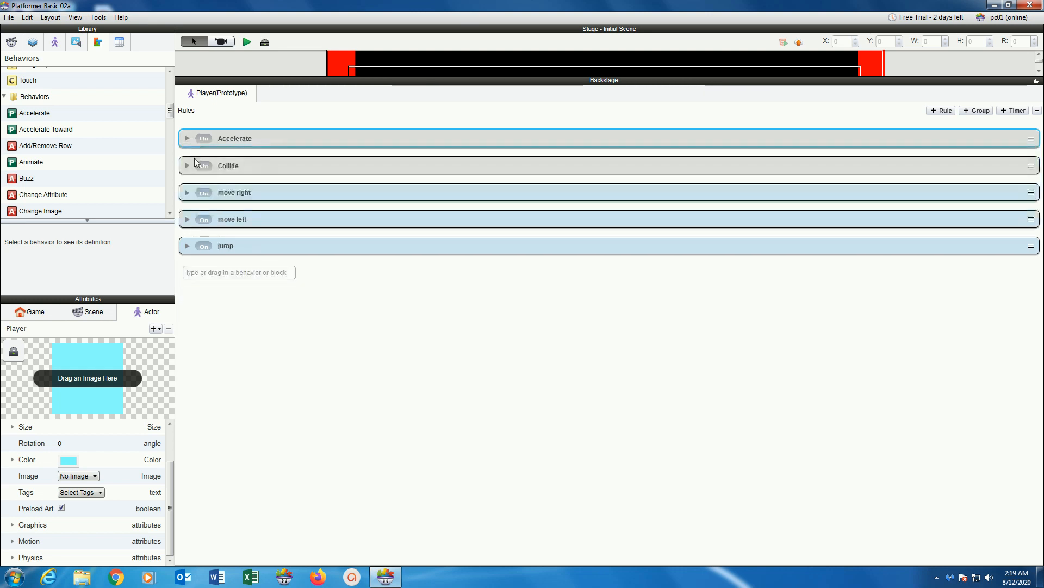
click(265, 43)
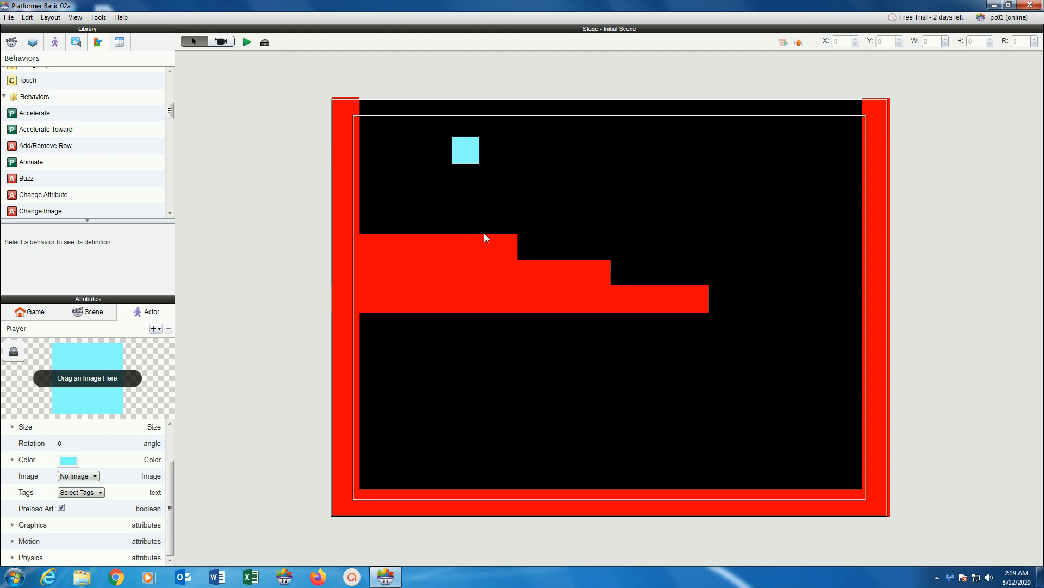
click(265, 44)
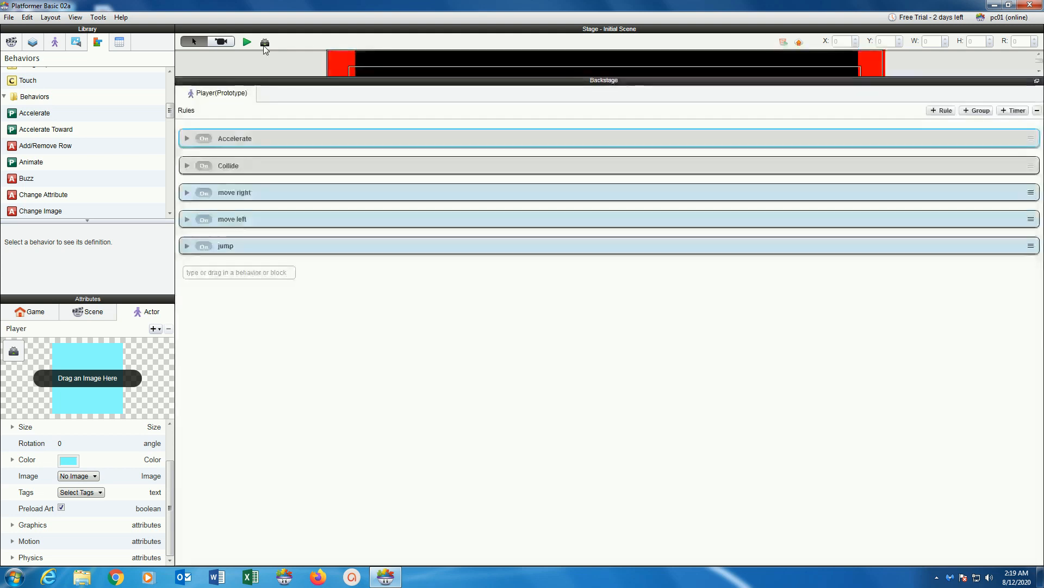
Step: Review the Collide behavior's actor choices, locate Collide in the behaviors library, and collapse the block again
click(187, 166)
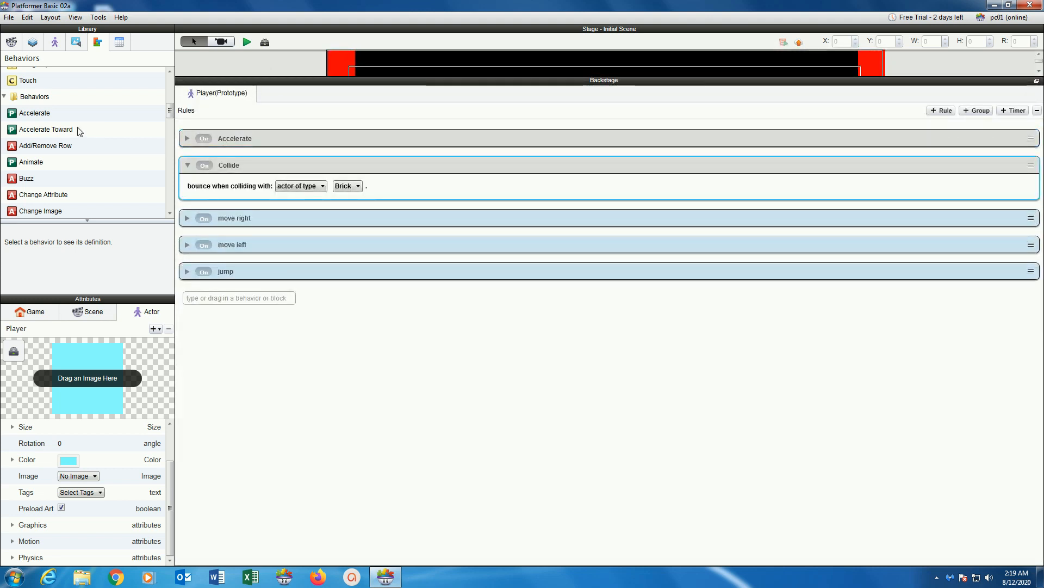
scroll(64, 130, down, 5)
scroll(63, 131, down, 6)
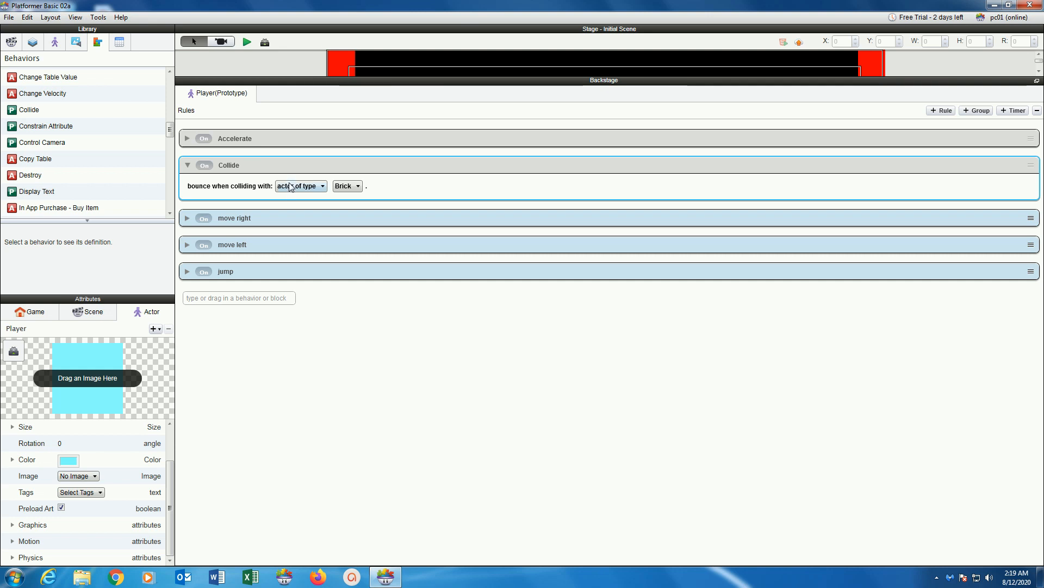
click(349, 188)
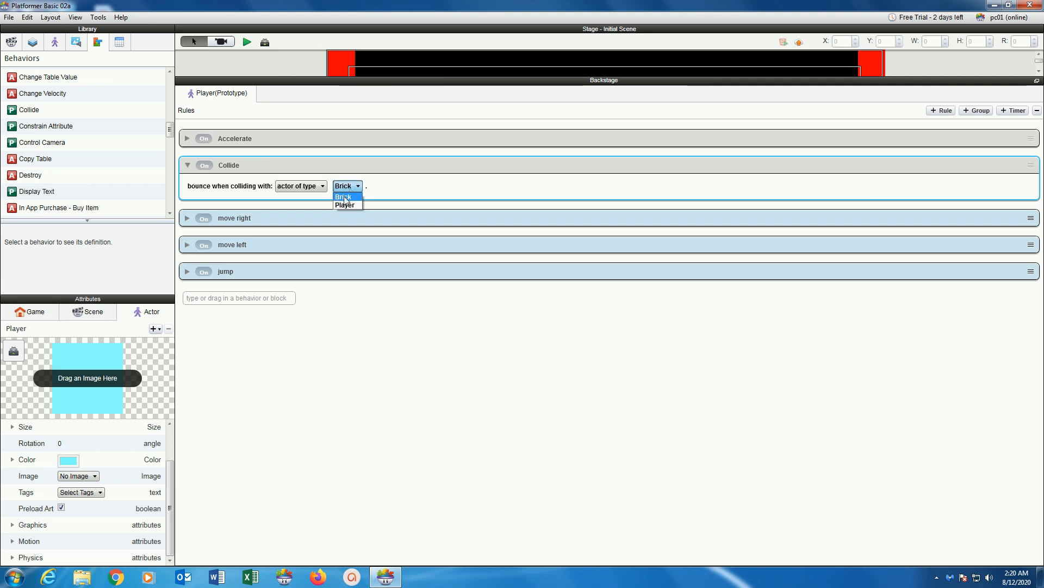
click(387, 196)
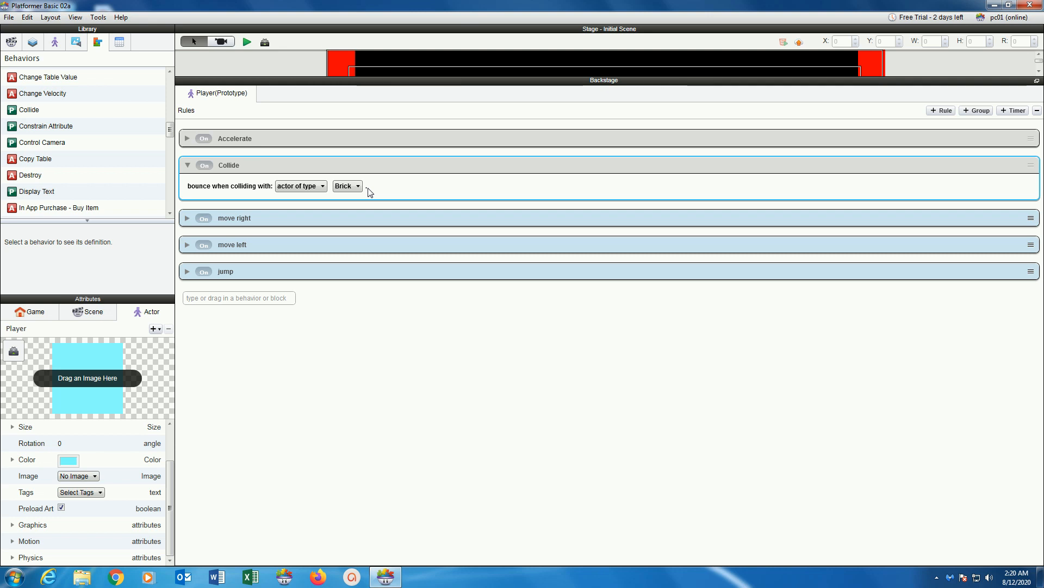
click(188, 165)
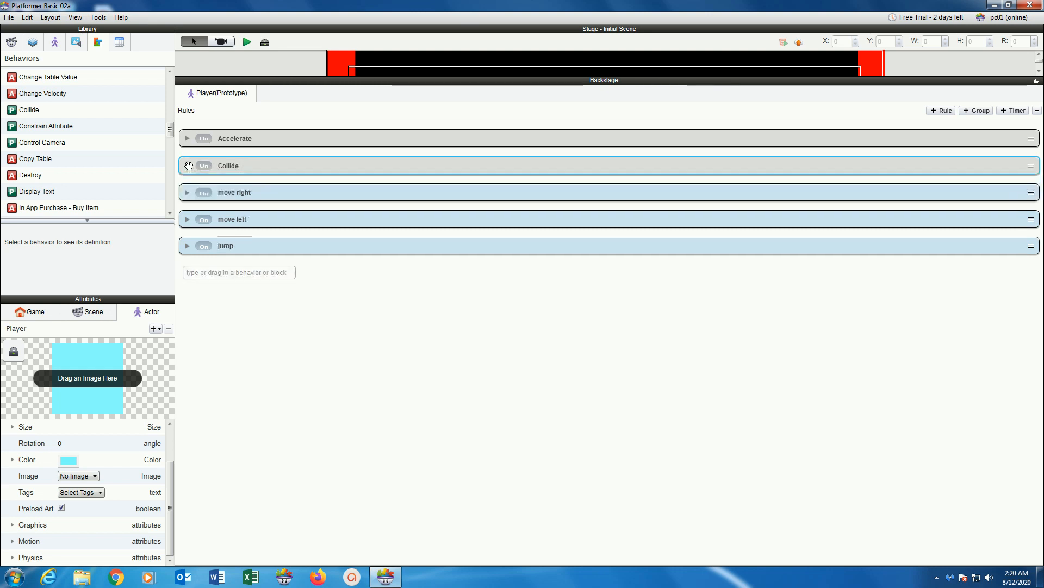
Step: Add a blank rule to the Player, show its do and else sections, and delete the rule again
click(941, 110)
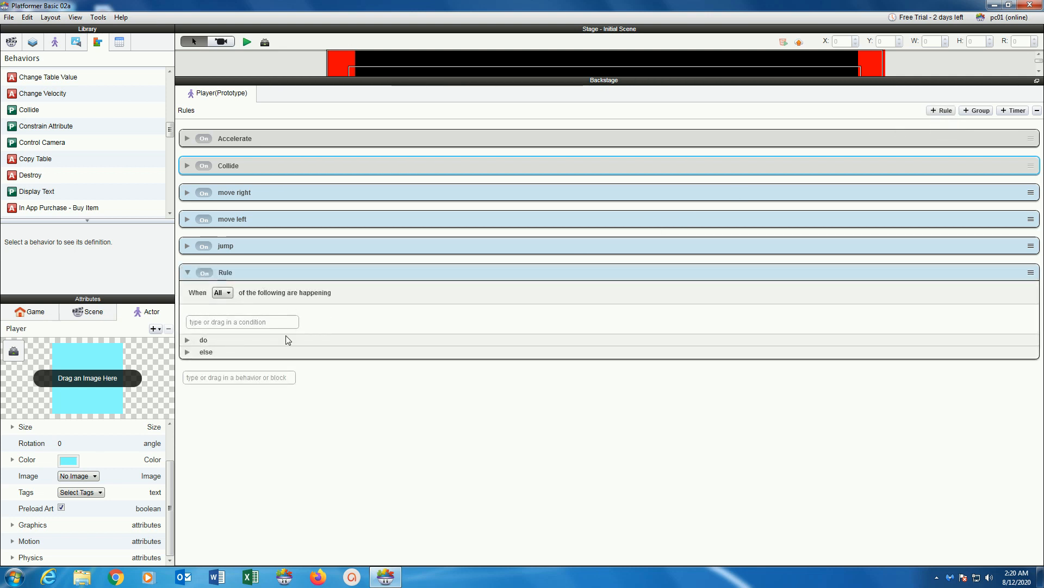
click(187, 340)
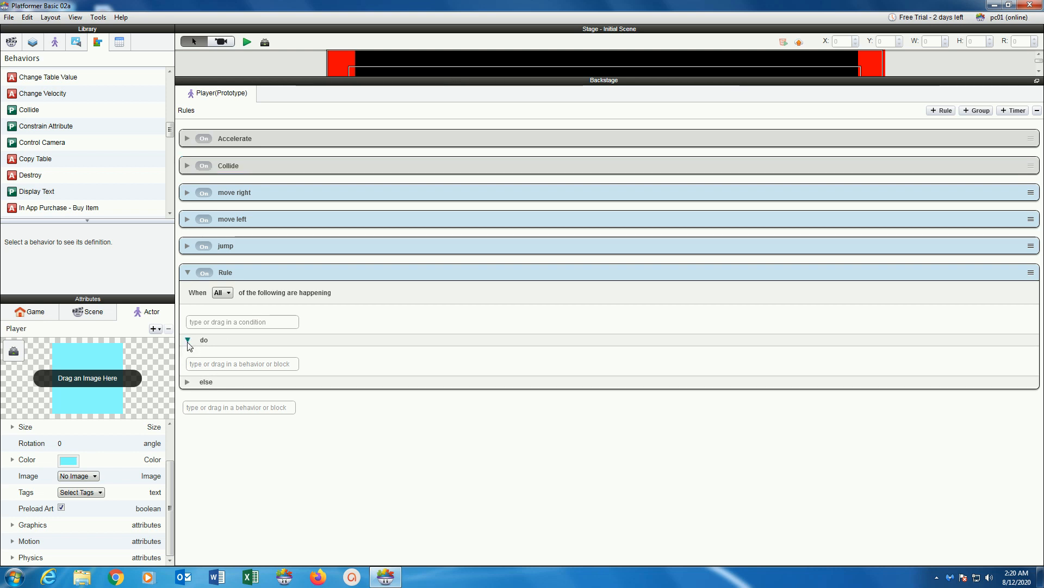
click(187, 382)
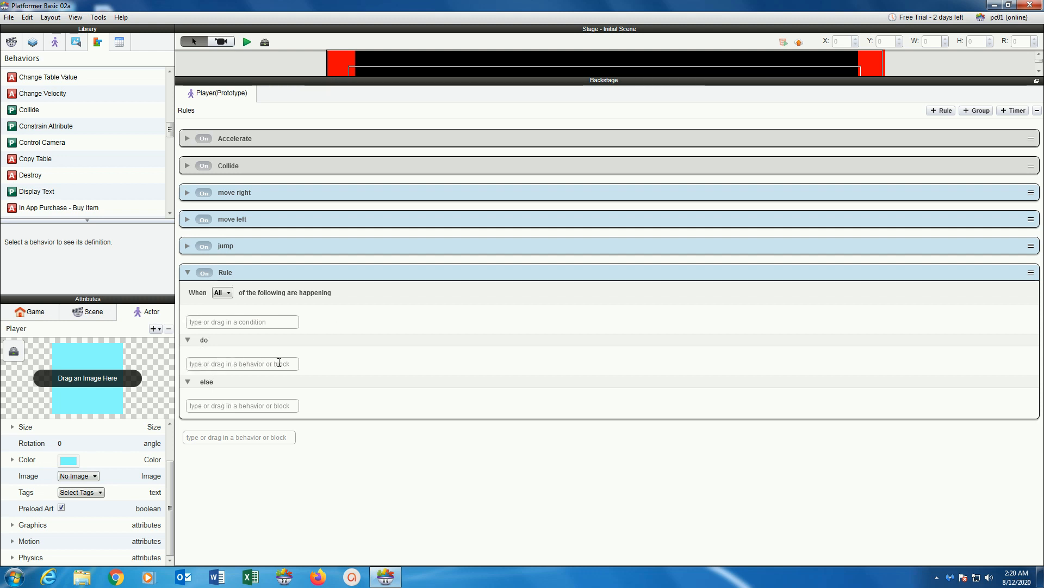
click(188, 382)
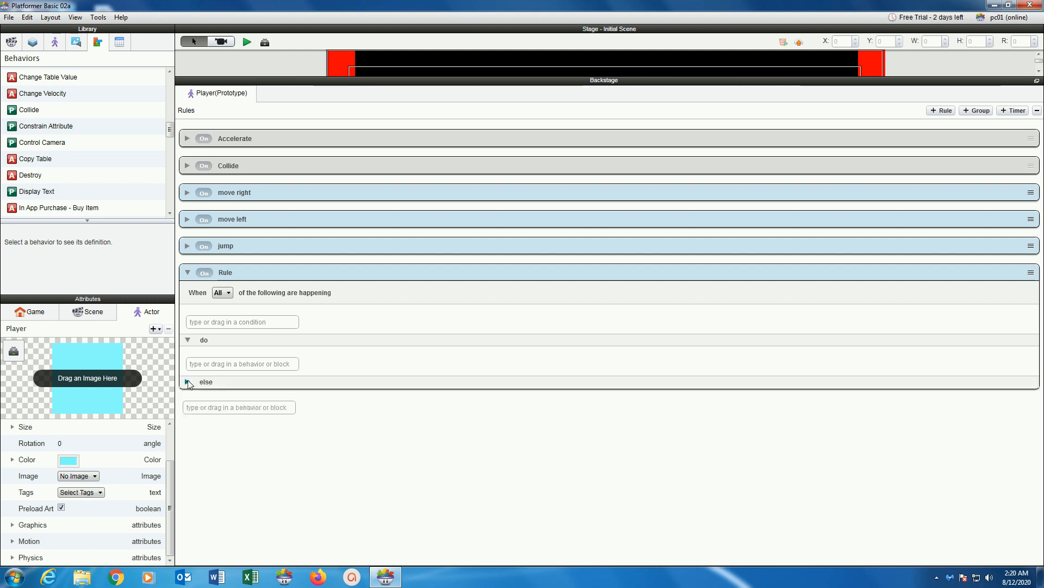
click(188, 272)
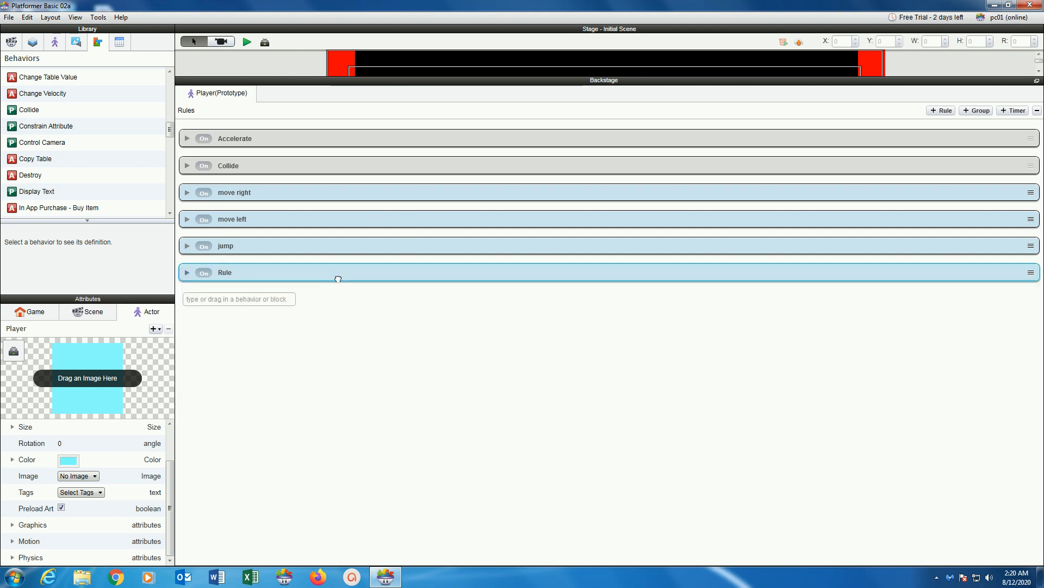
key(Delete)
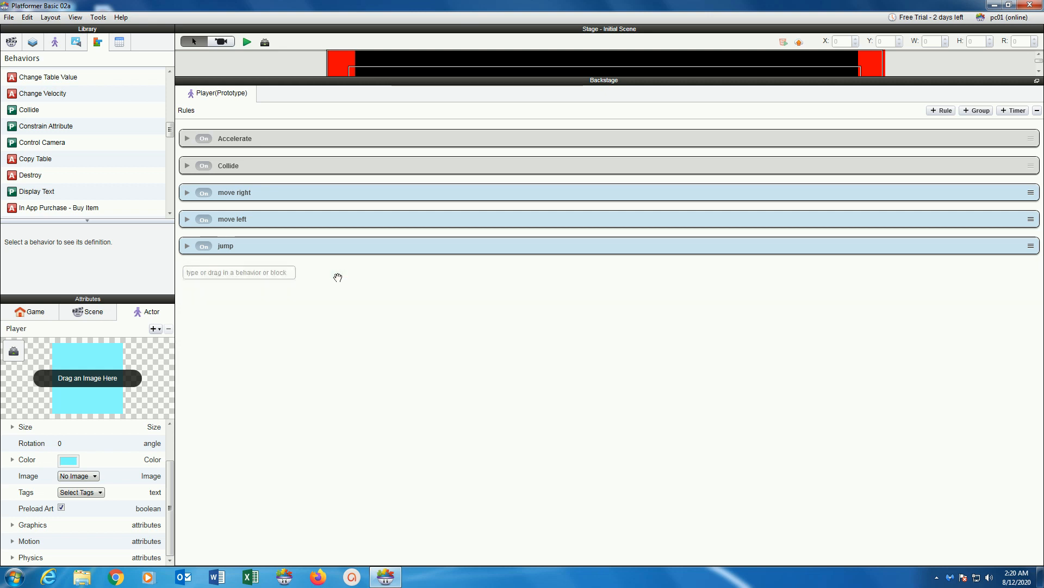
Step: Expand the Player's move right rule and review its title, collision condition and key press condition
click(187, 193)
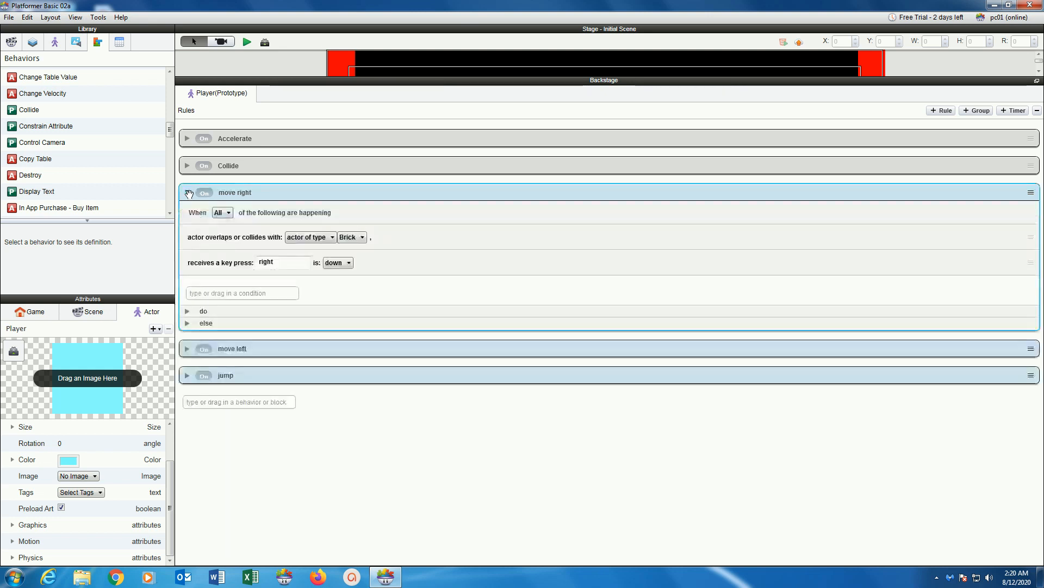
double_click(225, 192)
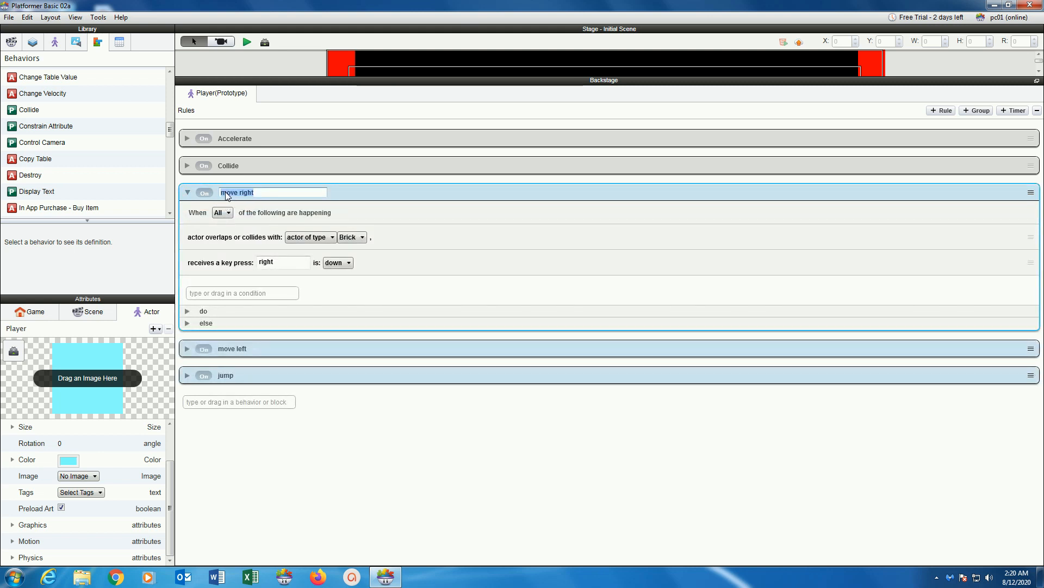
click(194, 220)
click(215, 238)
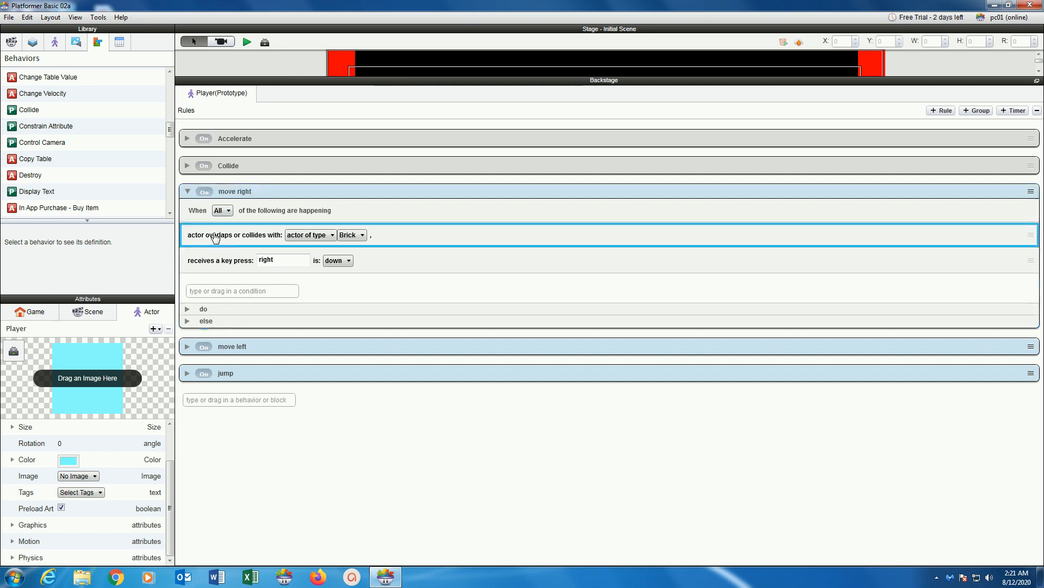
click(208, 267)
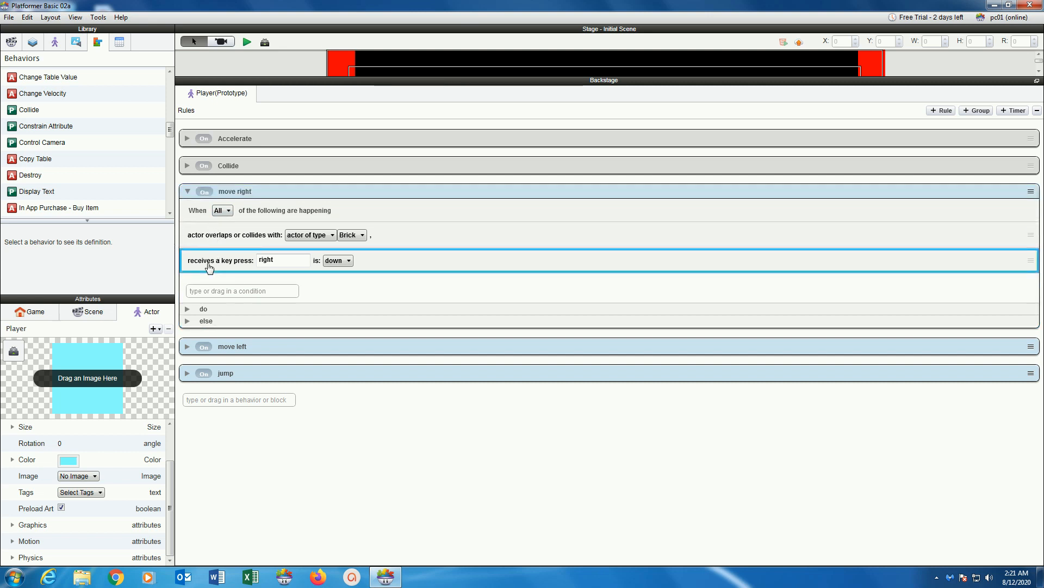
Step: Locate the Collision and Key conditions in the behaviors library
drag(169, 128, 163, 86)
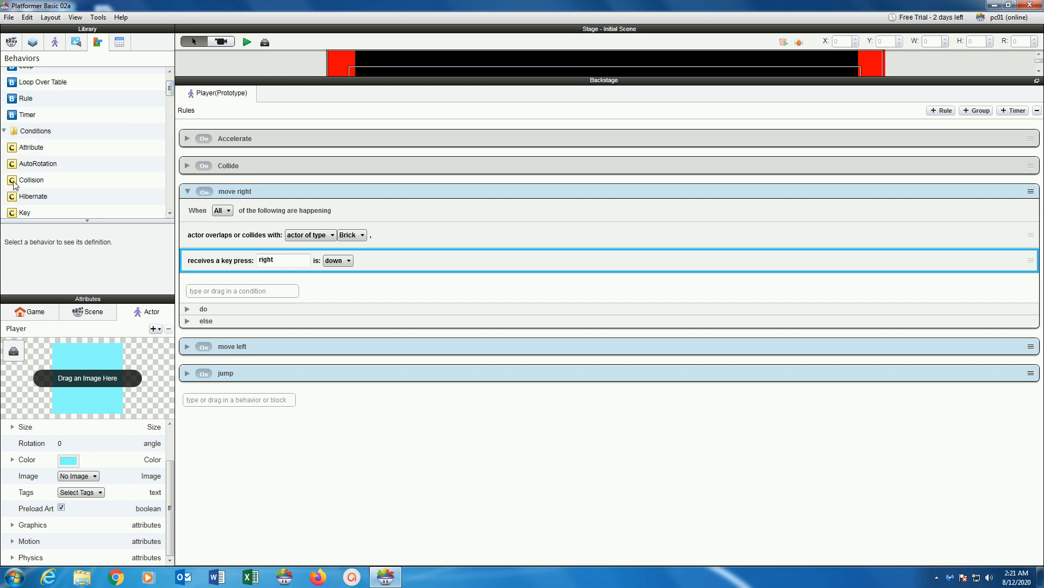
drag(14, 185, 82, 185)
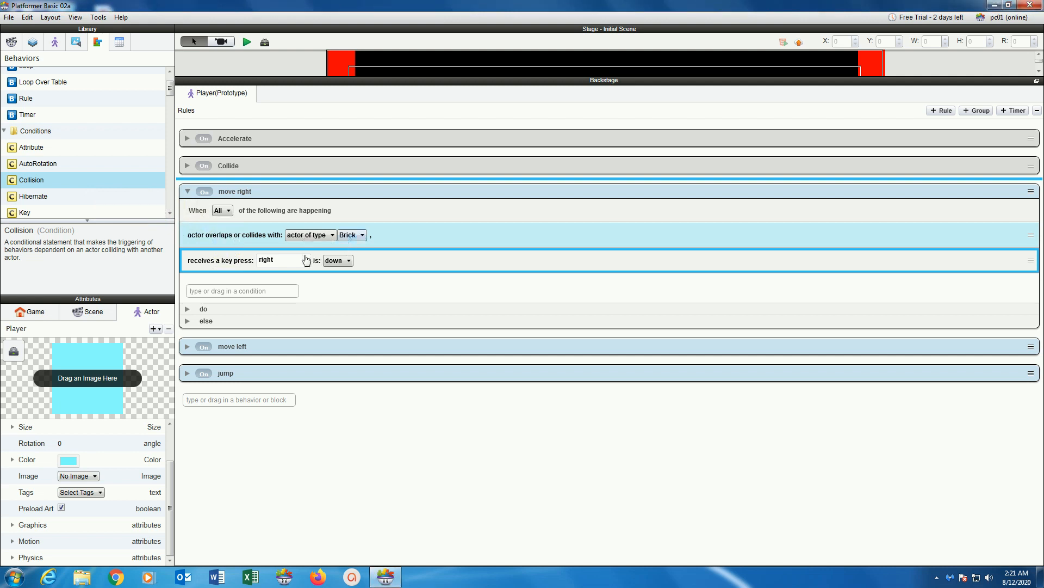
mouse_move(170, 89)
mouse_down()
mouse_move(170, 107)
mouse_move(170, 98)
mouse_up()
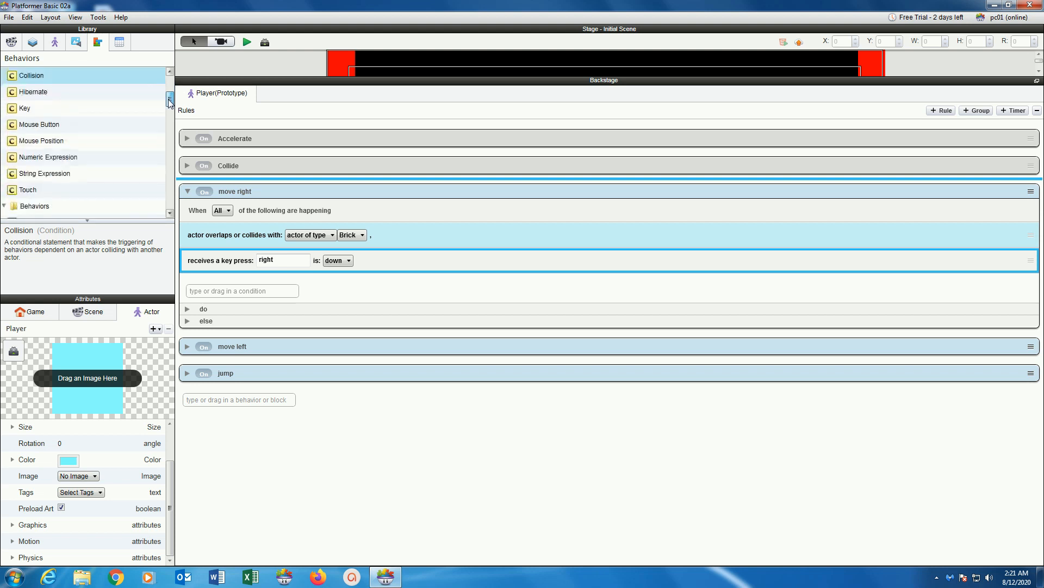
click(108, 107)
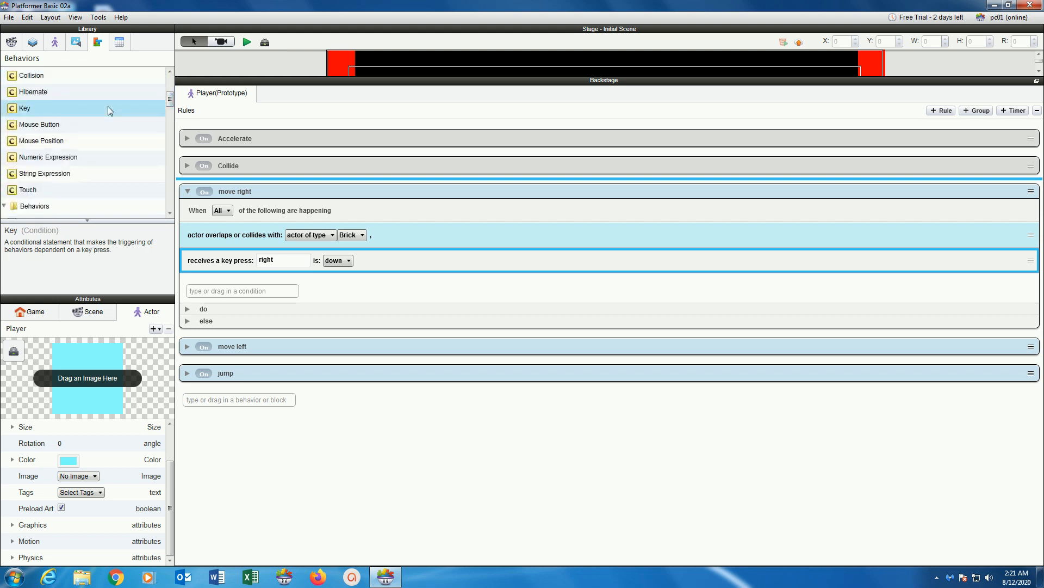
Step: Re-enter right as the key in the move right rule's key press condition
click(296, 259)
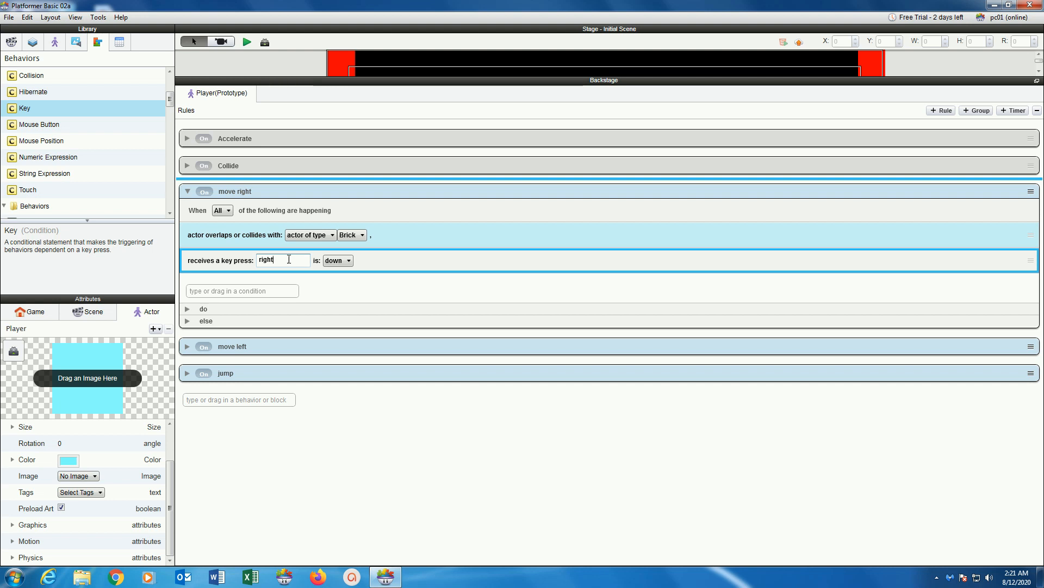
drag(288, 259, 245, 259)
key(BackSpace)
key(Right)
Step: Review the direction and speed of the Move behavior in the move right rule, and locate Move in the behaviors library
click(187, 309)
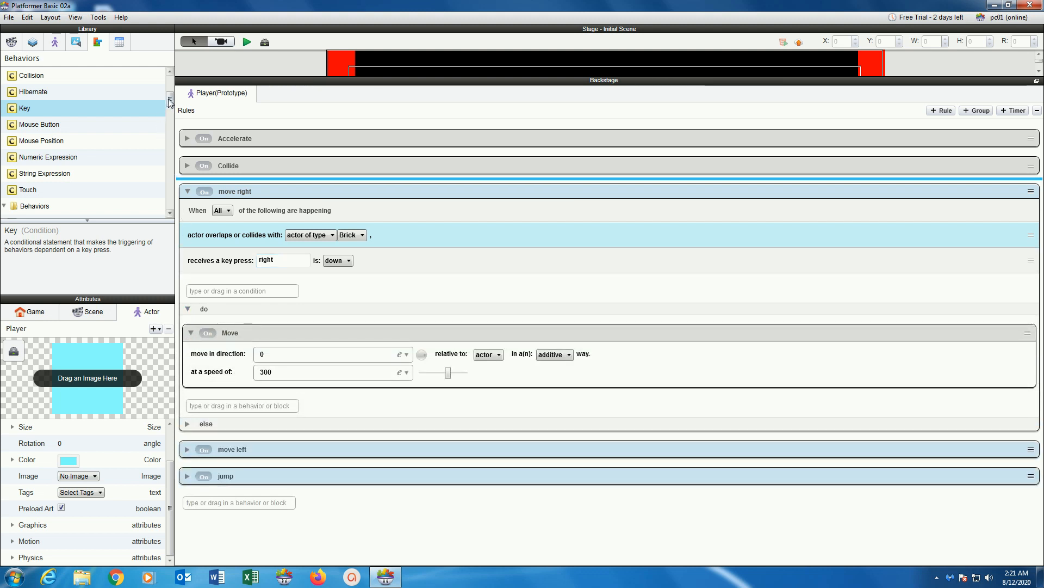
drag(170, 102, 171, 155)
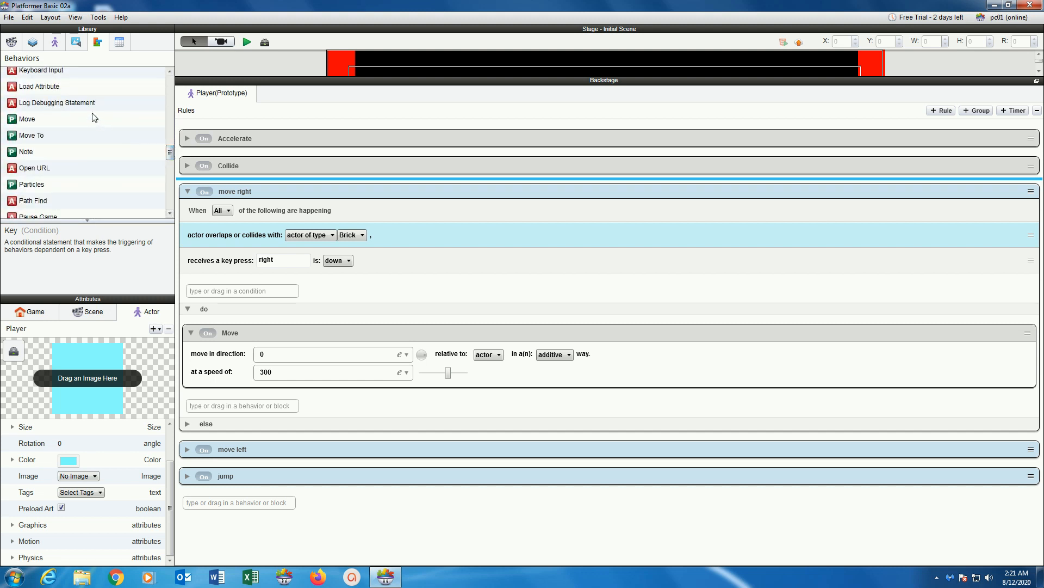
click(282, 352)
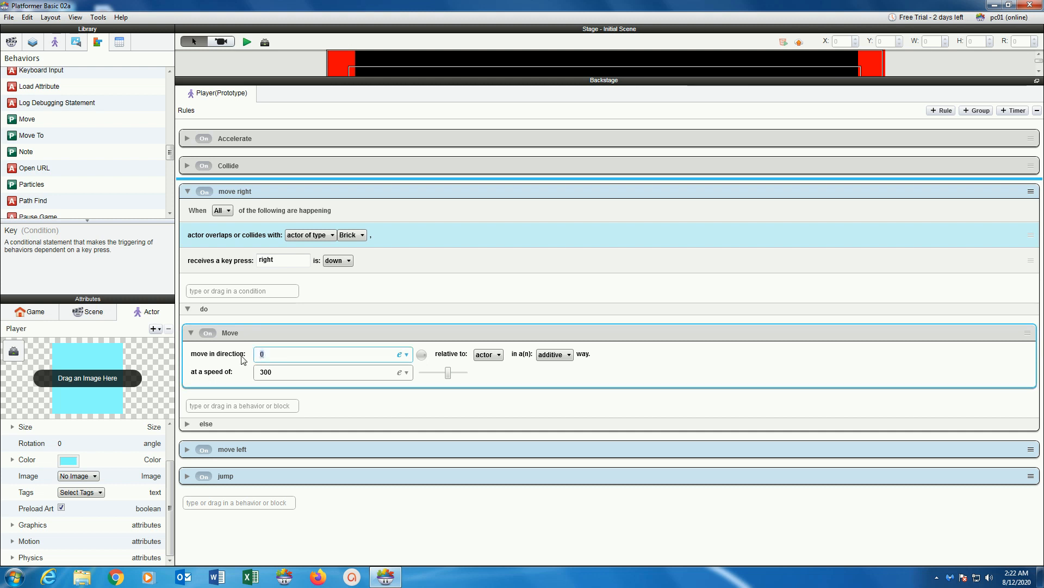
click(301, 370)
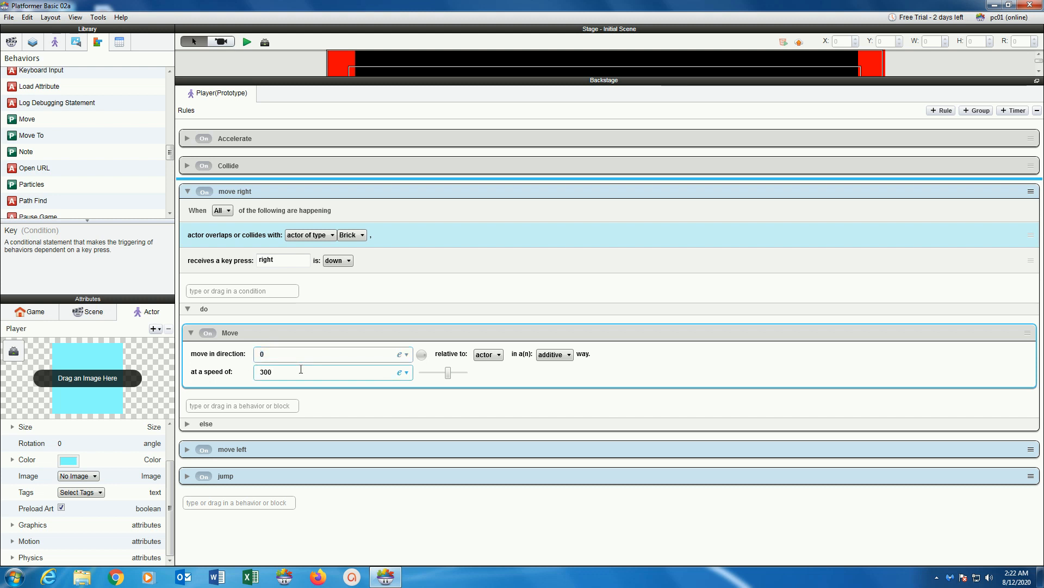
drag(301, 369, 239, 370)
click(287, 371)
Step: Preview the game, test moving the Player to the right, and return to the editor
click(244, 41)
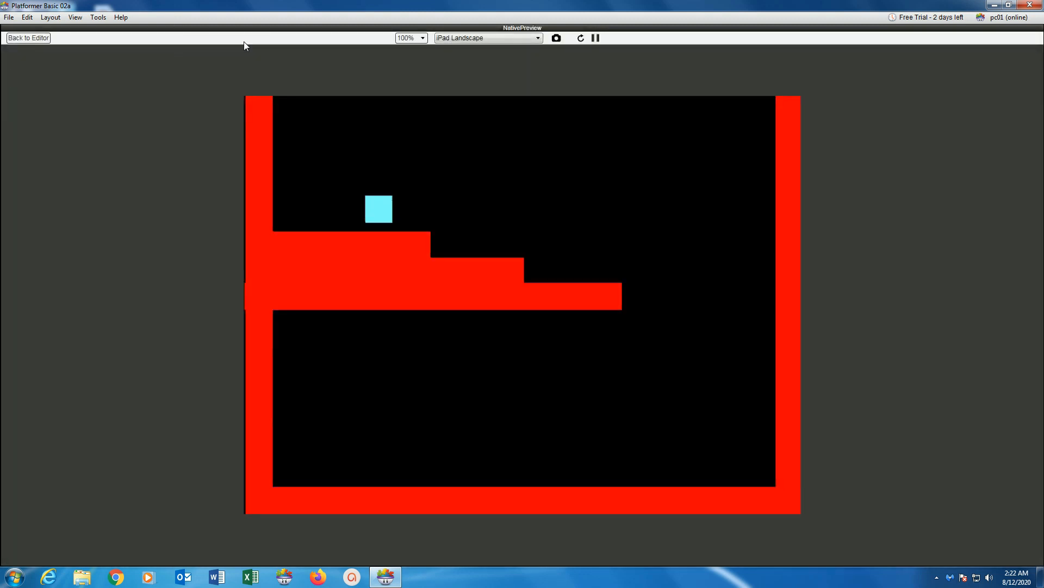
key(Right)
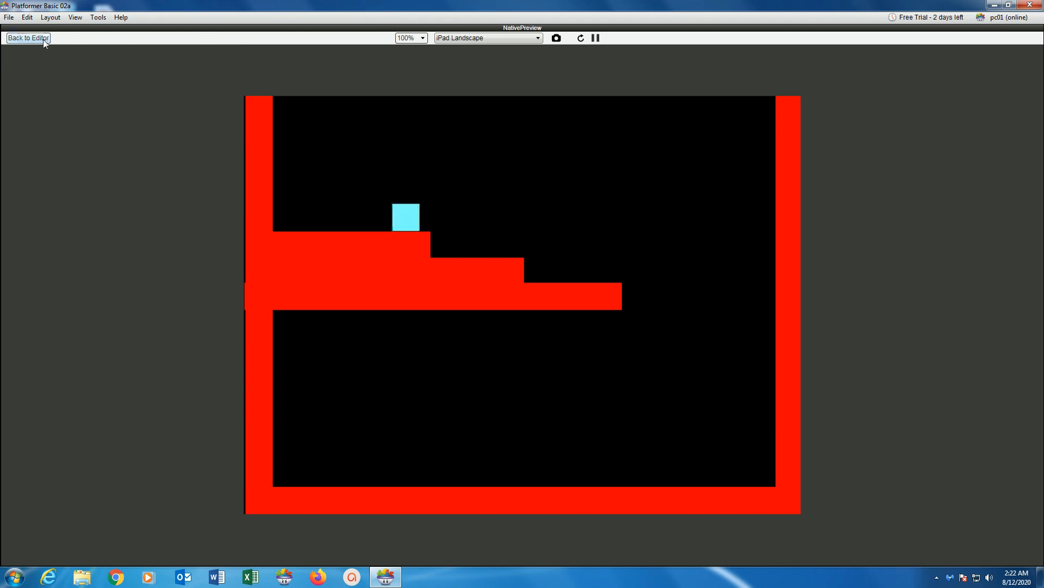
click(28, 37)
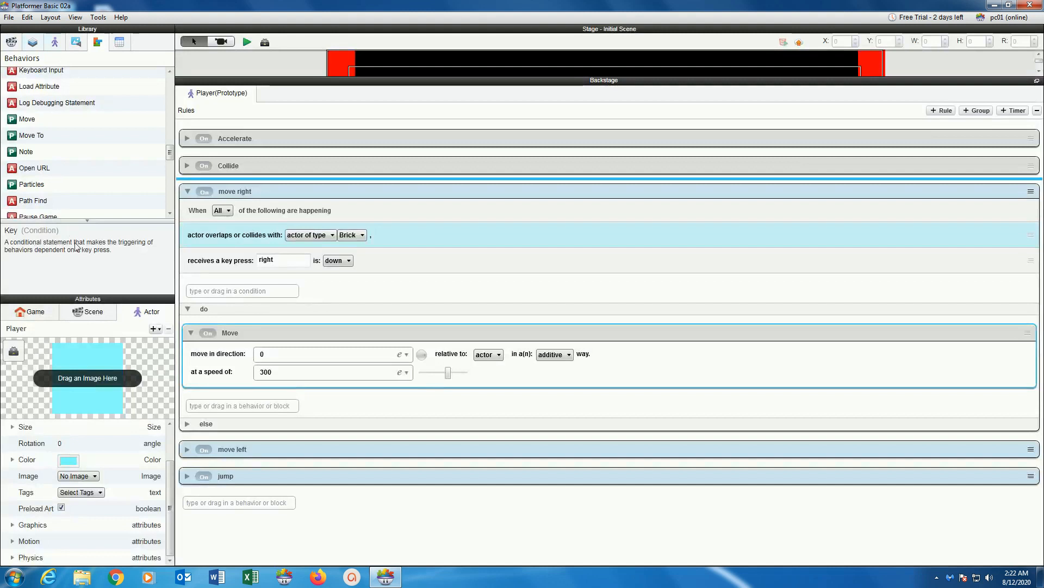
Step: Go over the move right rule's two conditions and its Move behavior once more, and collapse the rule
click(420, 238)
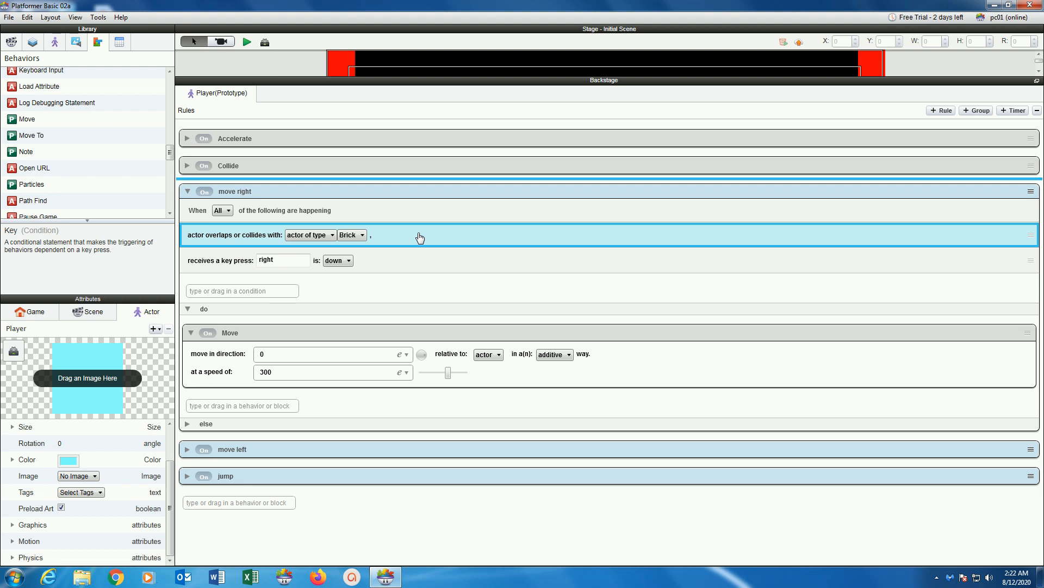
click(417, 263)
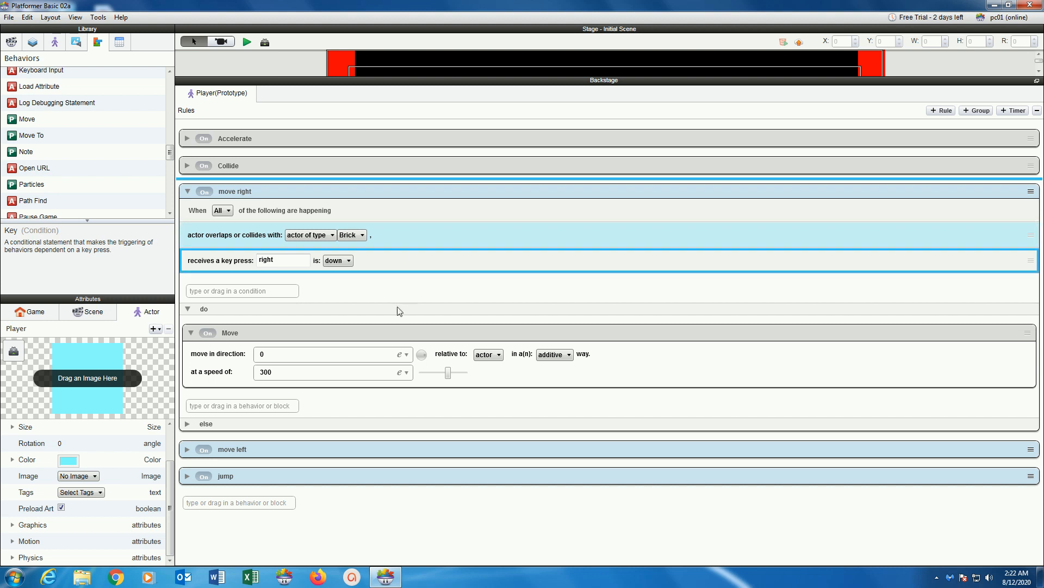
click(399, 334)
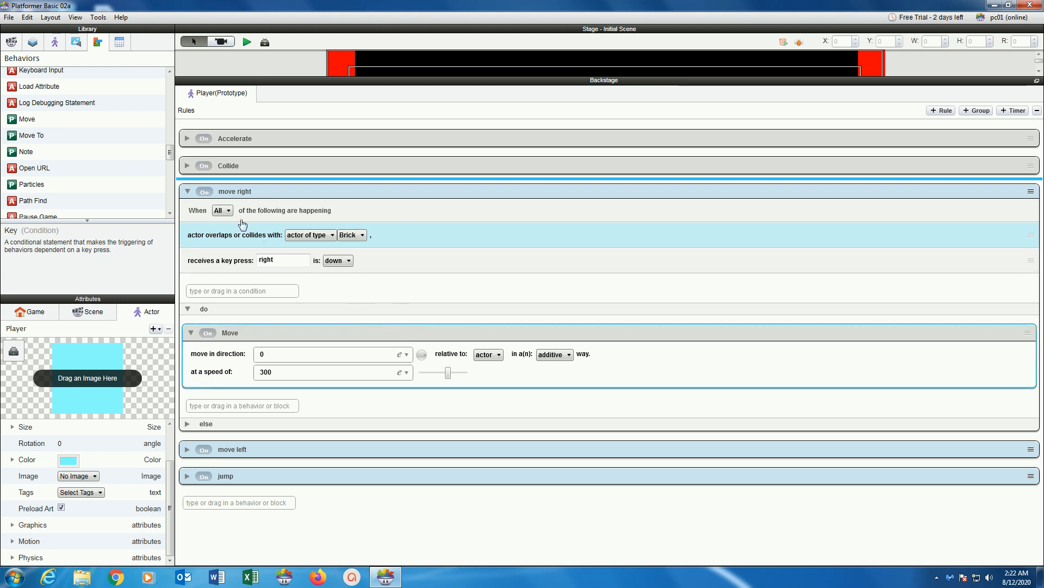
click(186, 190)
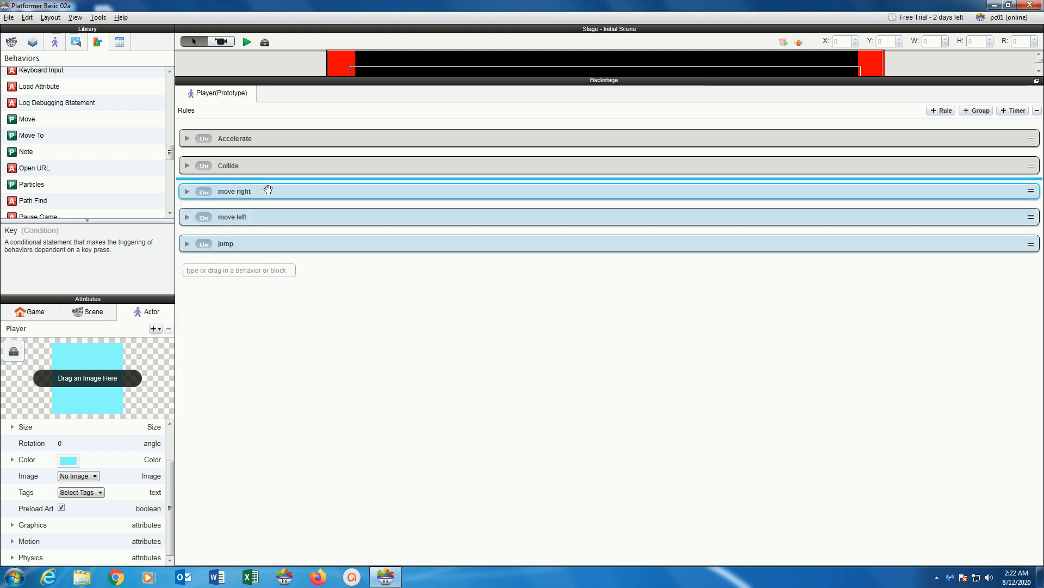
Step: Insert a copy of the move right rule's conditions as a new rule below it, check its title, and delete that rule
drag(266, 208, 267, 215)
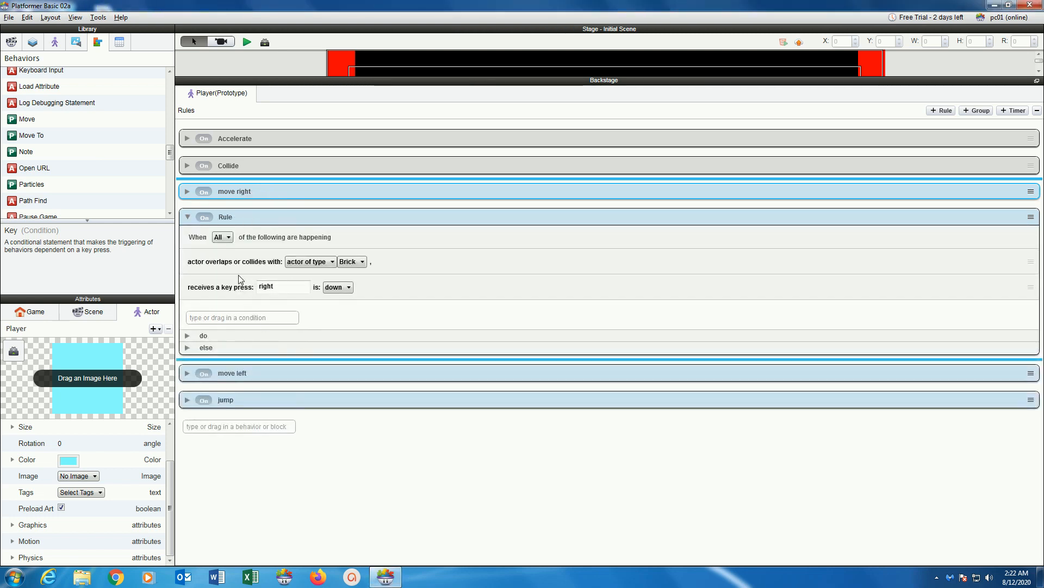
click(229, 217)
double_click(229, 217)
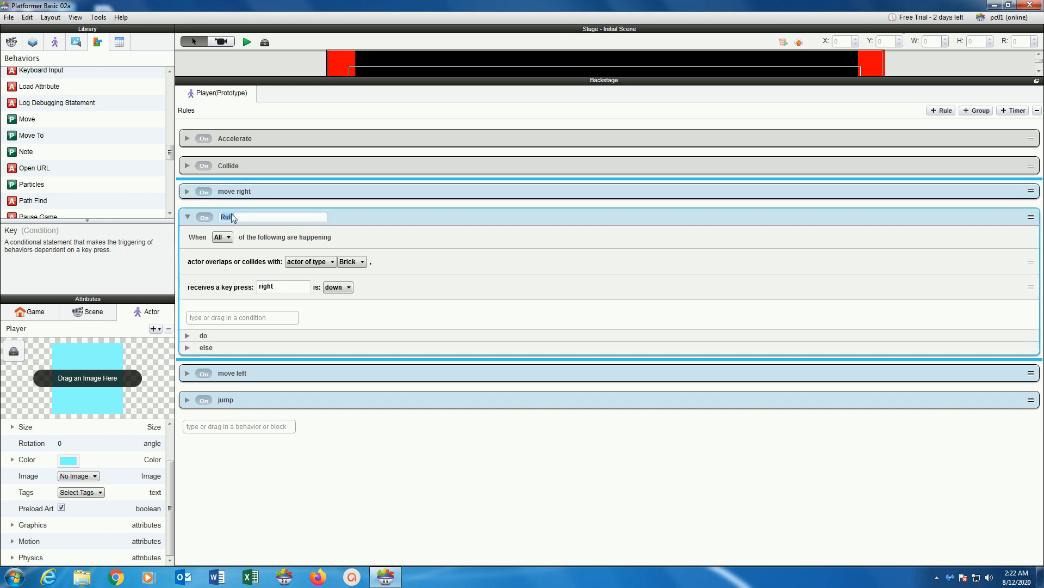
click(374, 218)
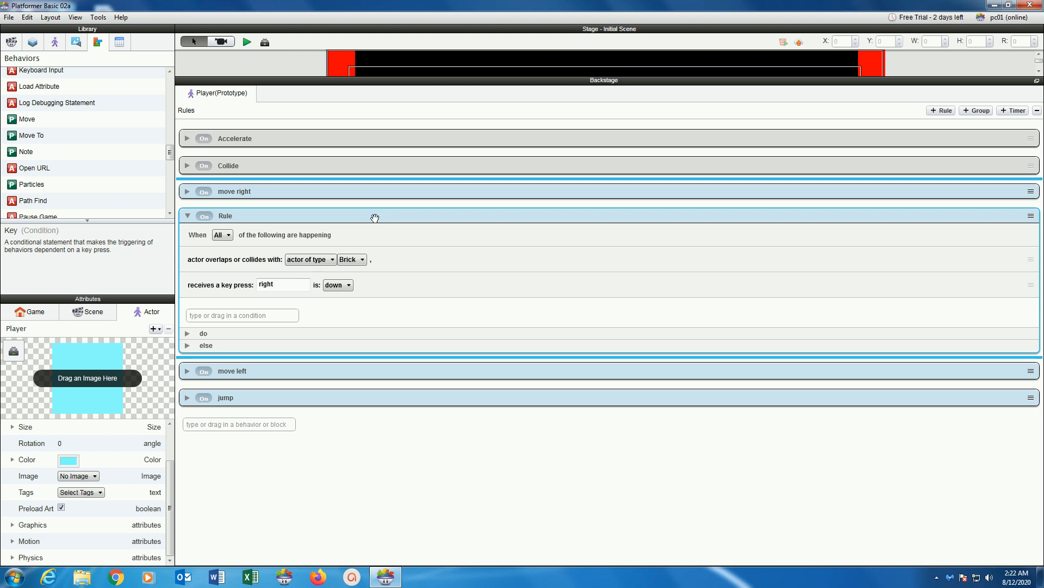
key(Delete)
Step: Review the move left rule's key condition and its Move direction, and collapse the rule
click(187, 217)
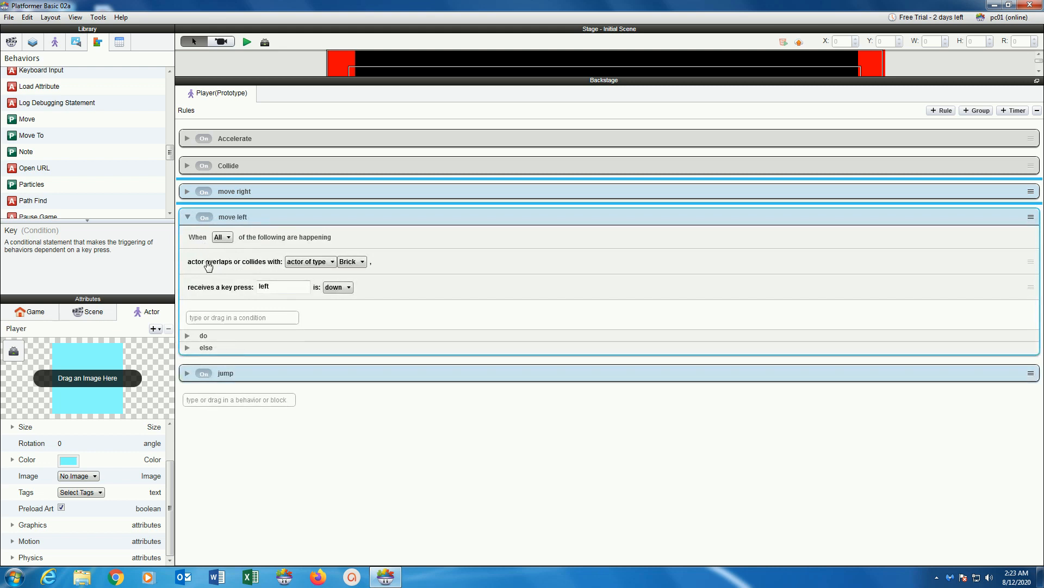
drag(276, 286, 255, 282)
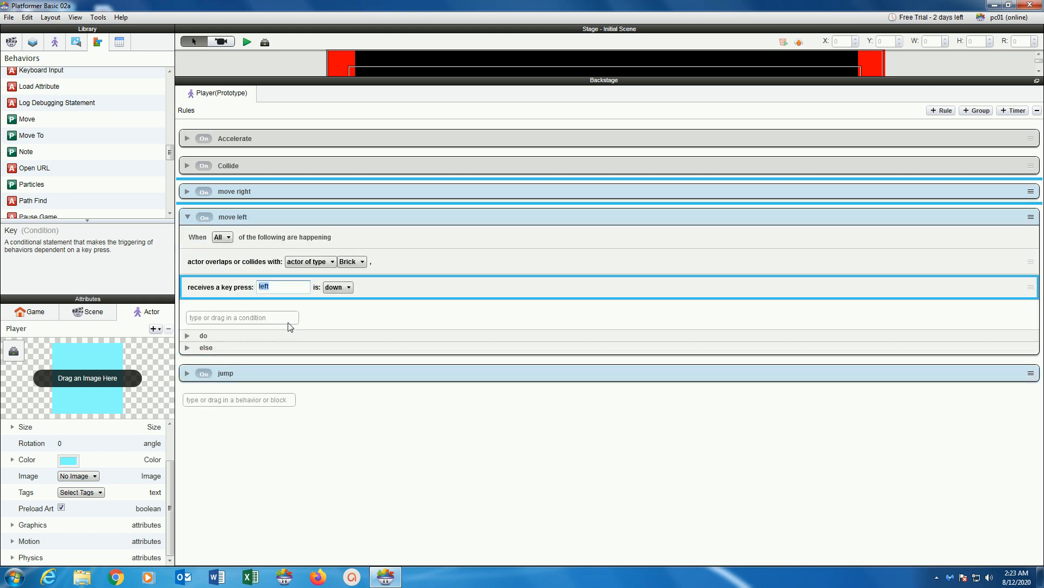
click(188, 336)
click(278, 381)
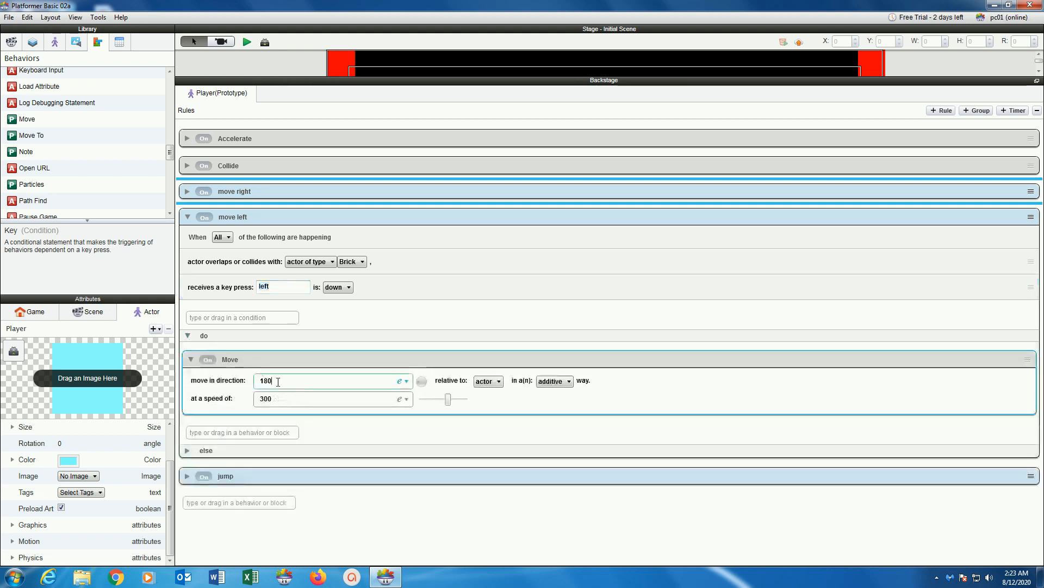
drag(278, 382, 245, 385)
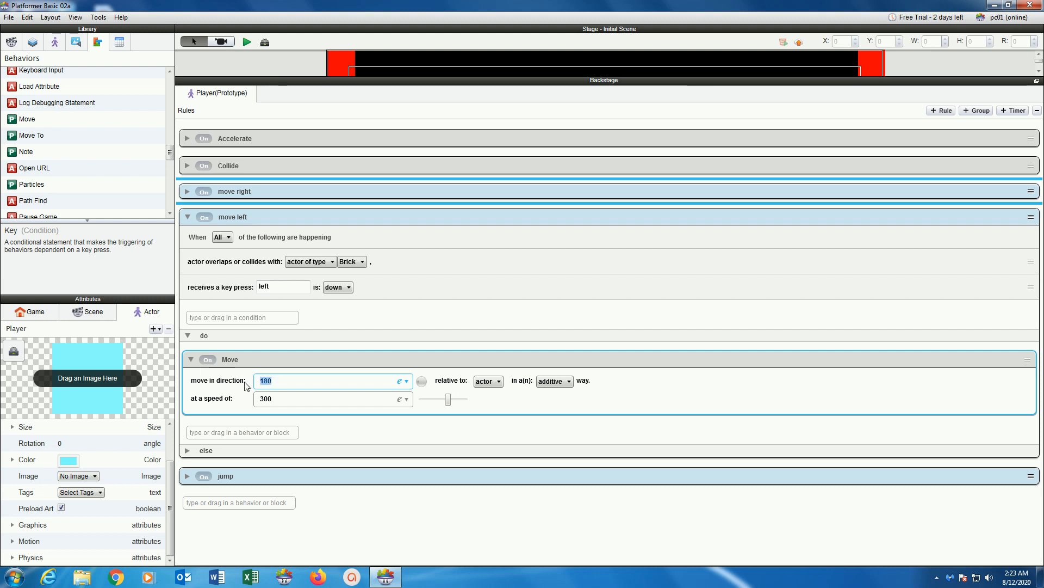
click(188, 216)
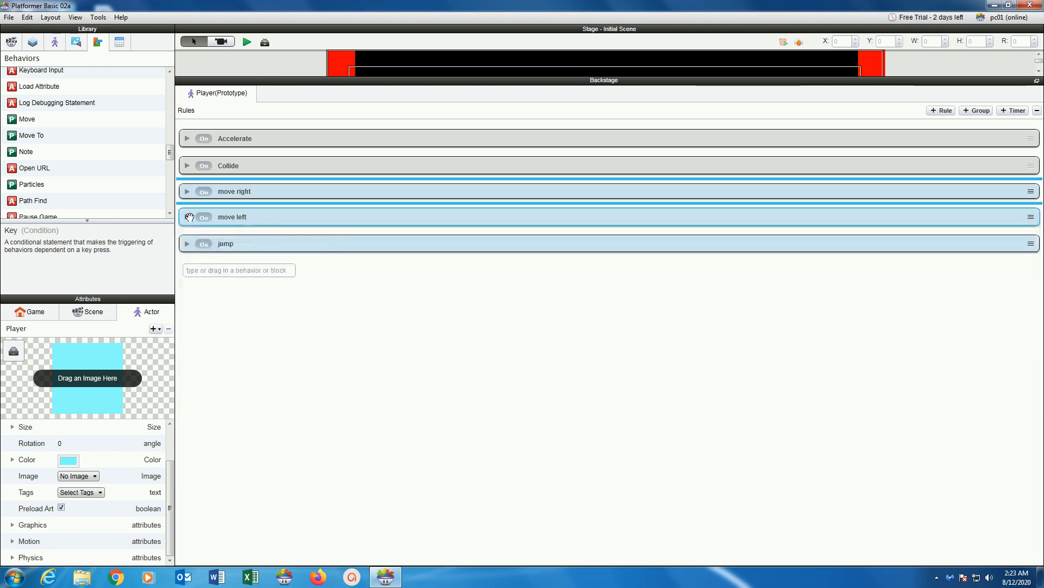
Step: Review the jump rule's two conditions: the Player's collision with Brick and the space key being down
click(187, 244)
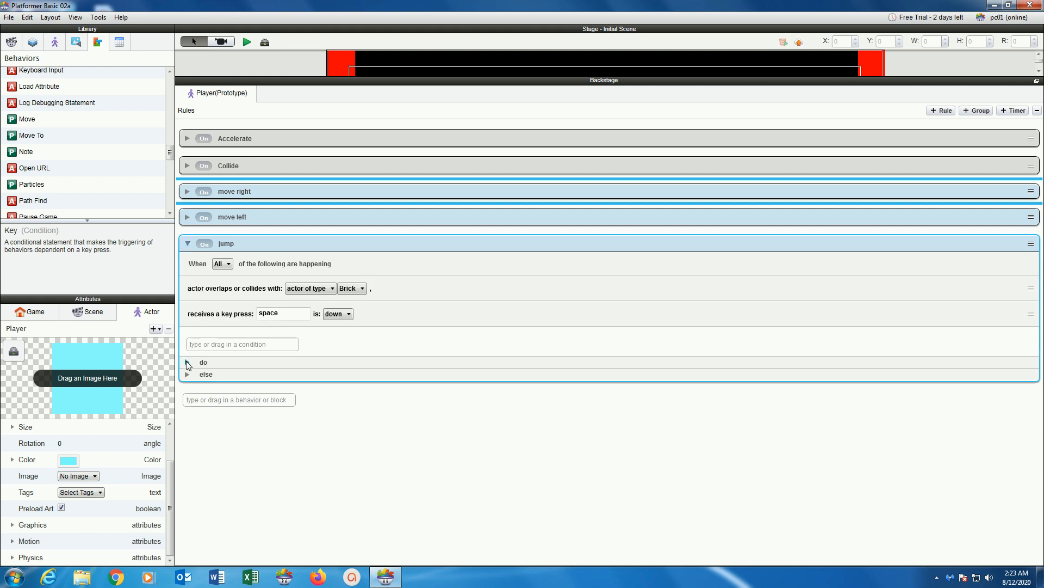
click(237, 292)
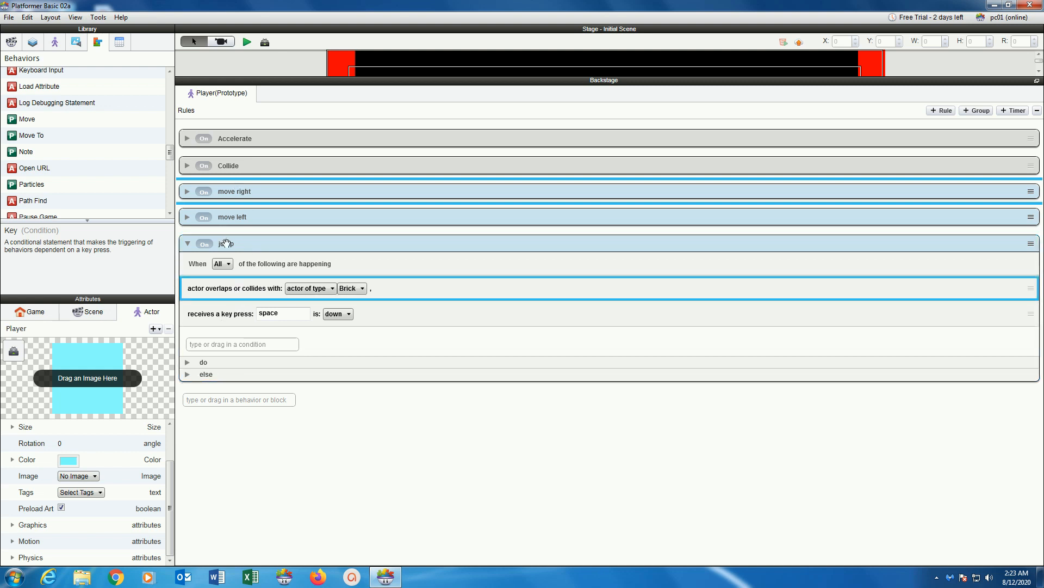
click(301, 307)
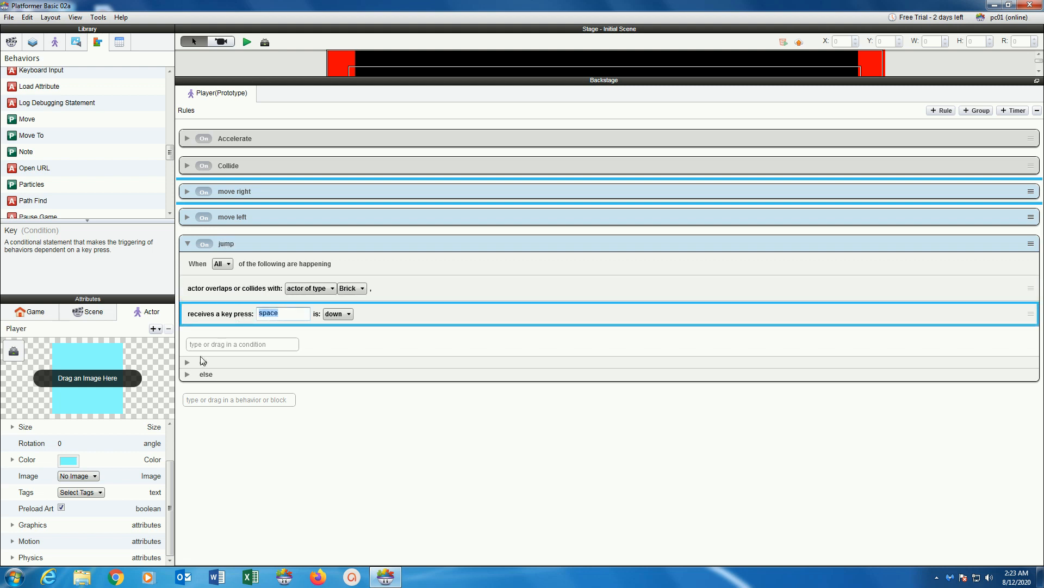
Step: Examine the jump rule's Change Velocity behavior, its library entry, direction and speed, and collapse the rule
click(187, 362)
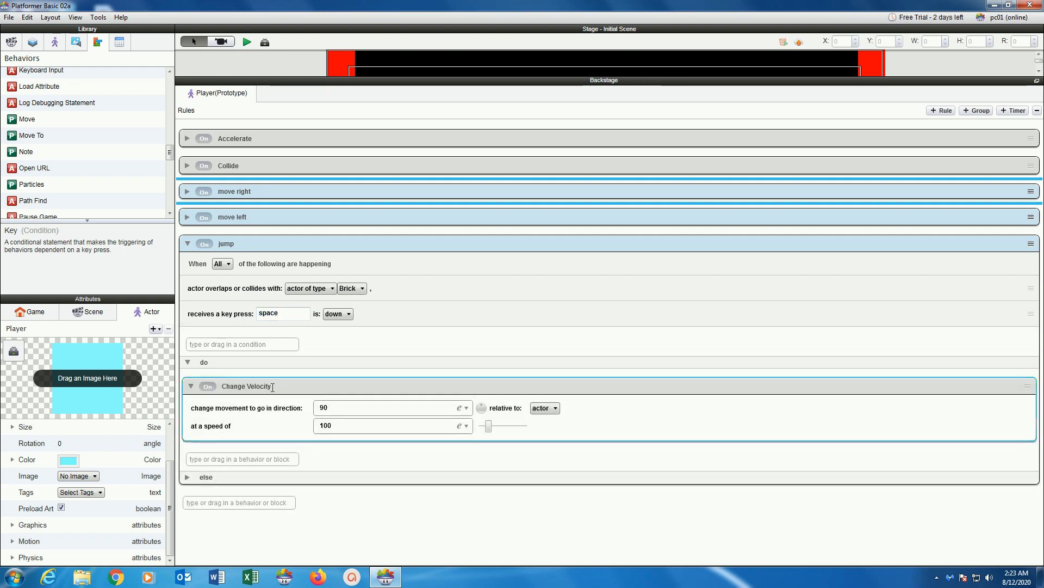
drag(171, 154, 167, 129)
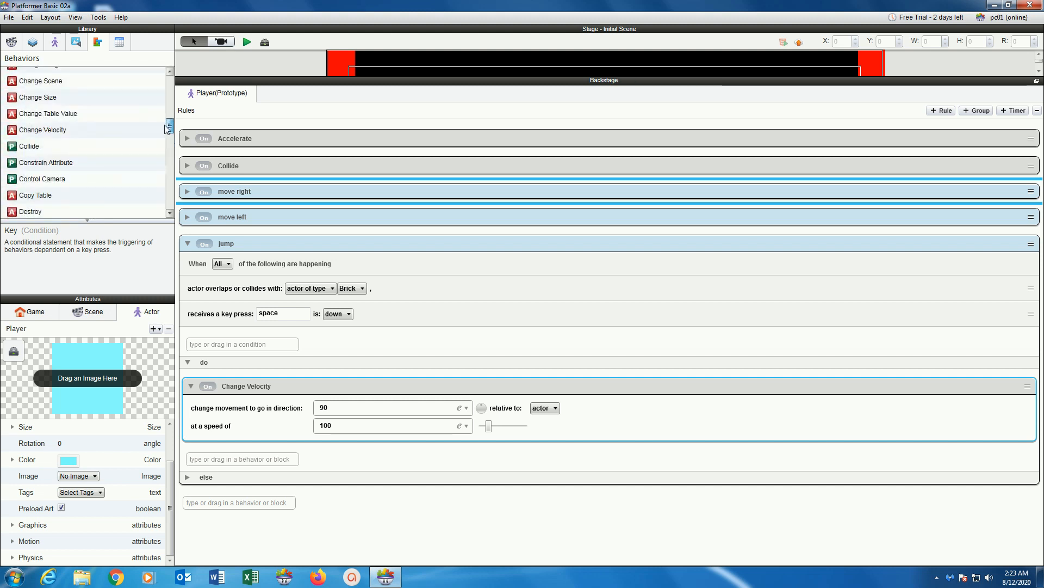
click(83, 126)
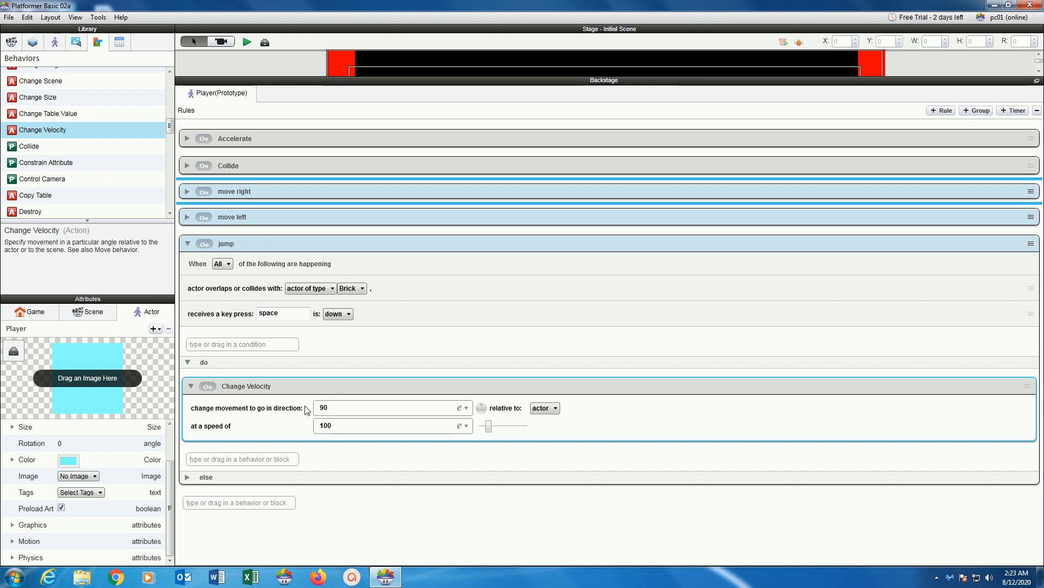
drag(333, 405, 292, 410)
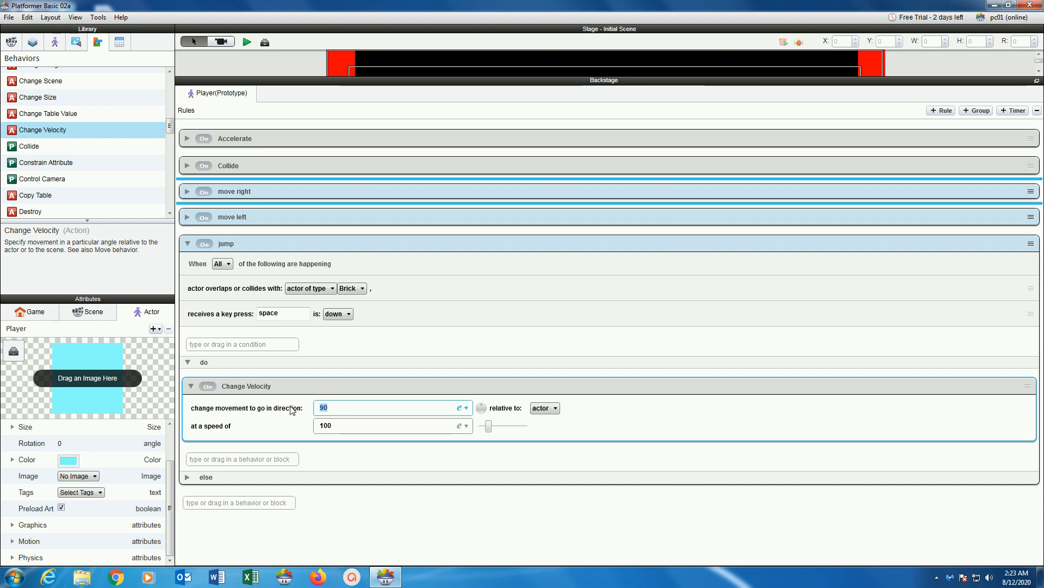
click(337, 425)
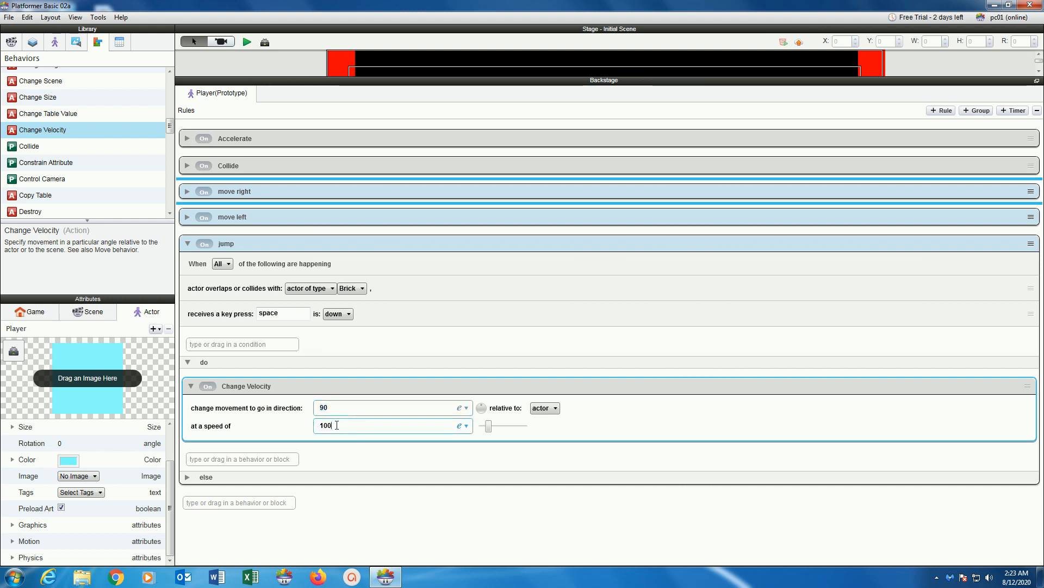
drag(337, 425, 284, 426)
click(188, 243)
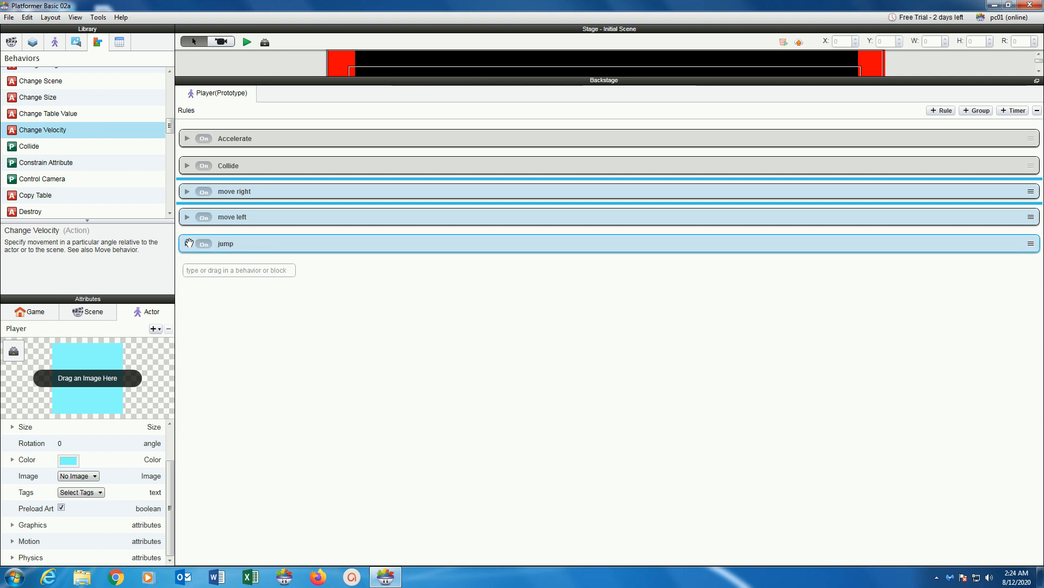
Step: Select the Player actor, expand its Physics attributes, and set its color to light cyan from the basic colors
click(55, 43)
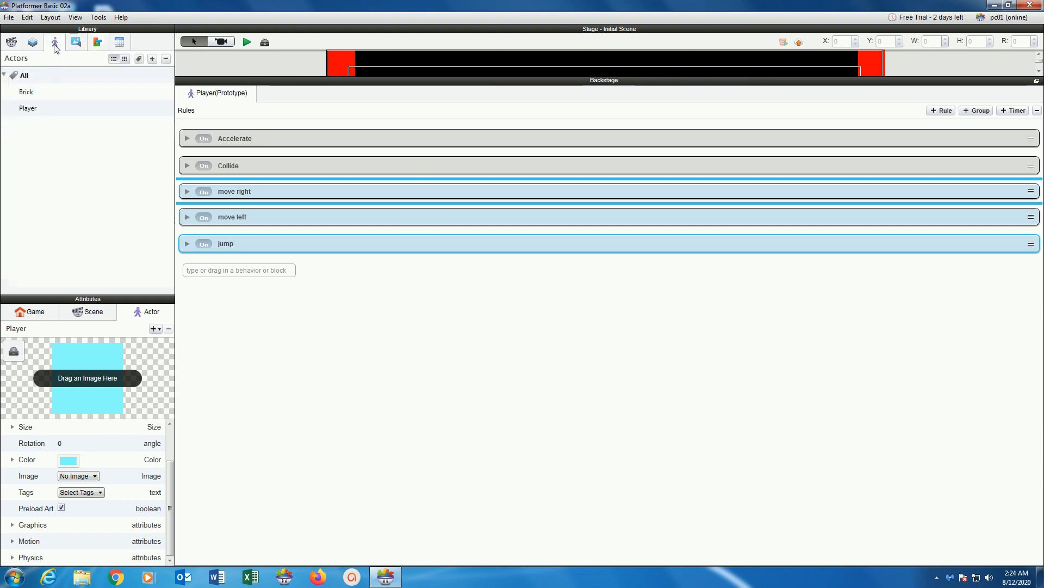
click(33, 108)
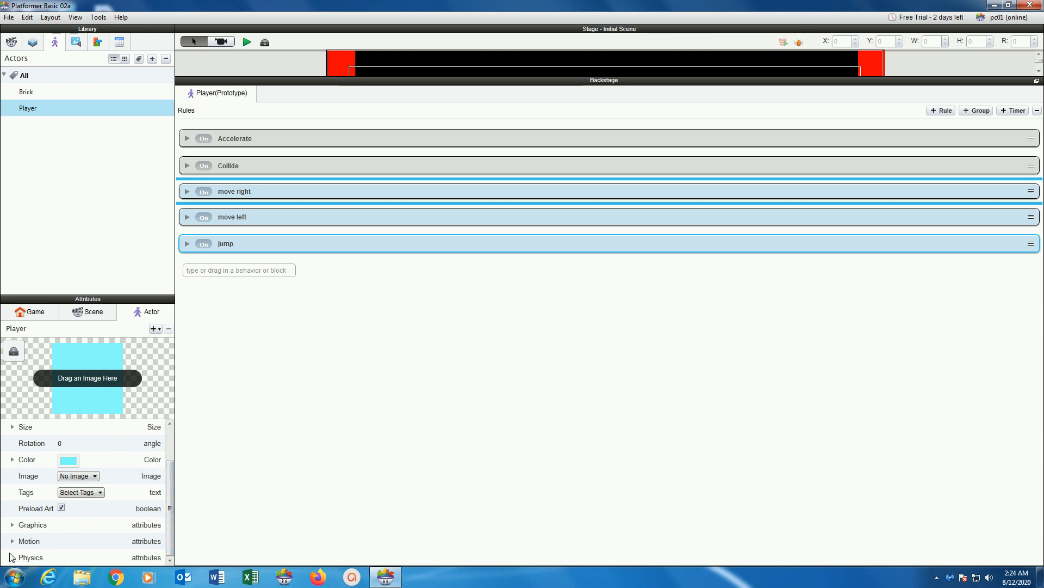
click(11, 557)
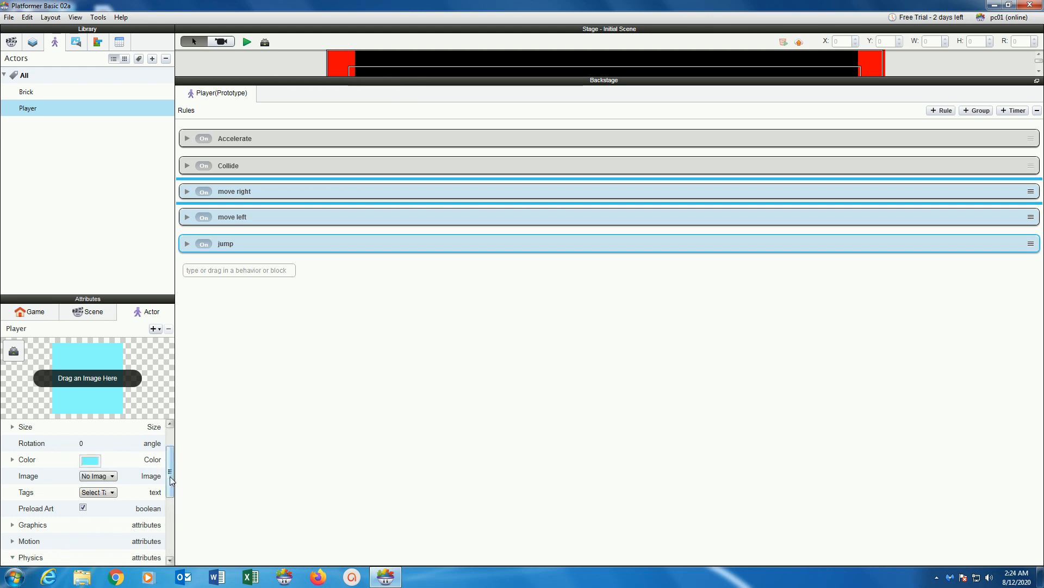
click(93, 461)
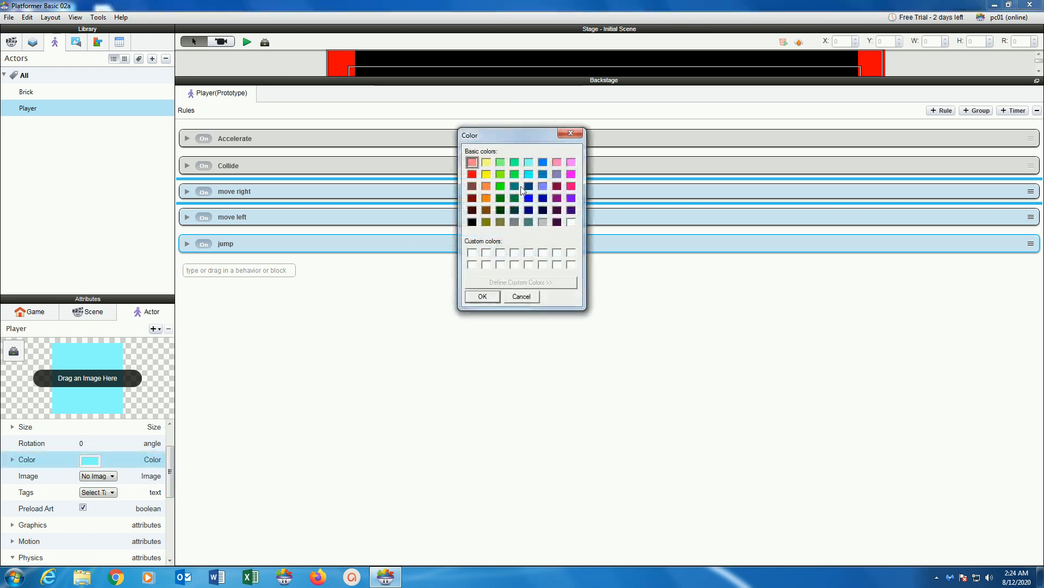
click(529, 163)
click(482, 296)
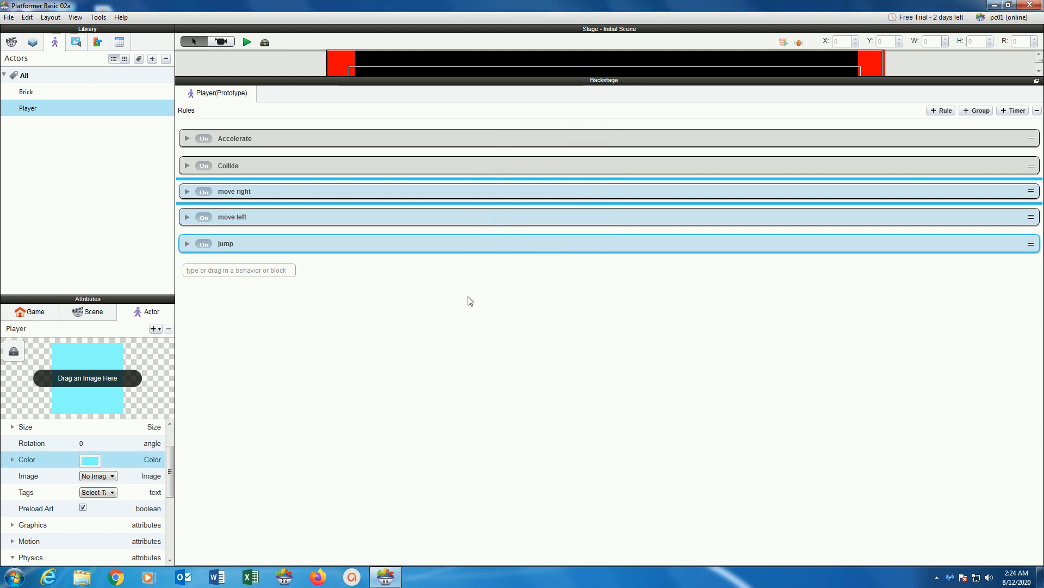
Step: Check the Player's width and height, and go over its Physics attributes down to Bounciness
click(14, 428)
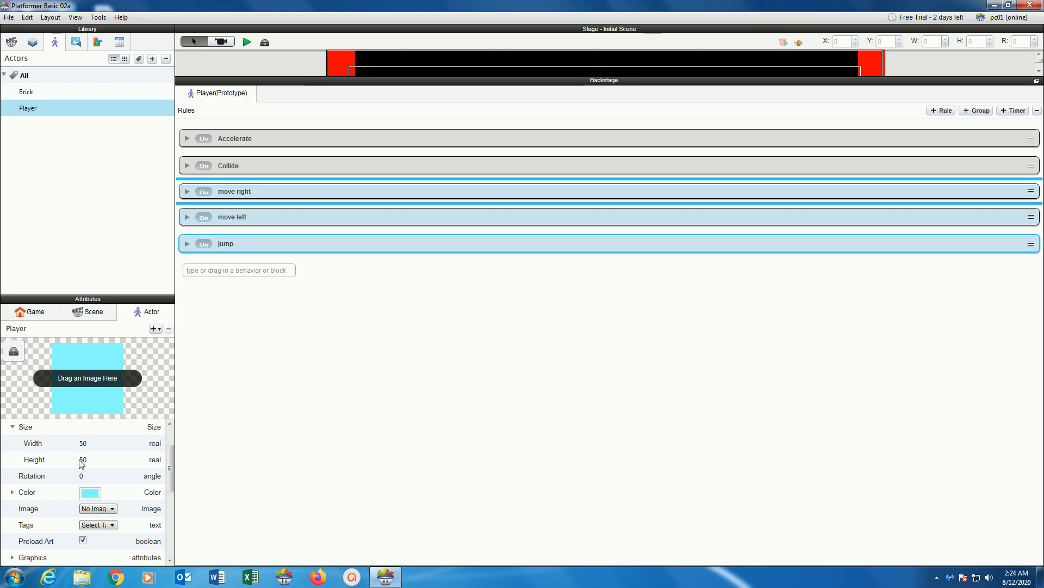
click(13, 427)
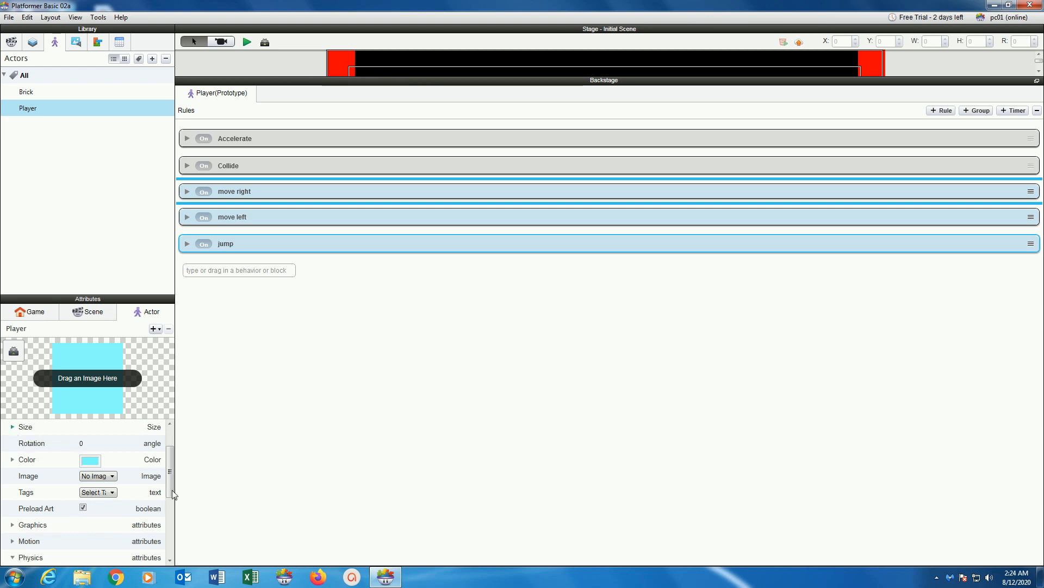
drag(170, 494, 169, 533)
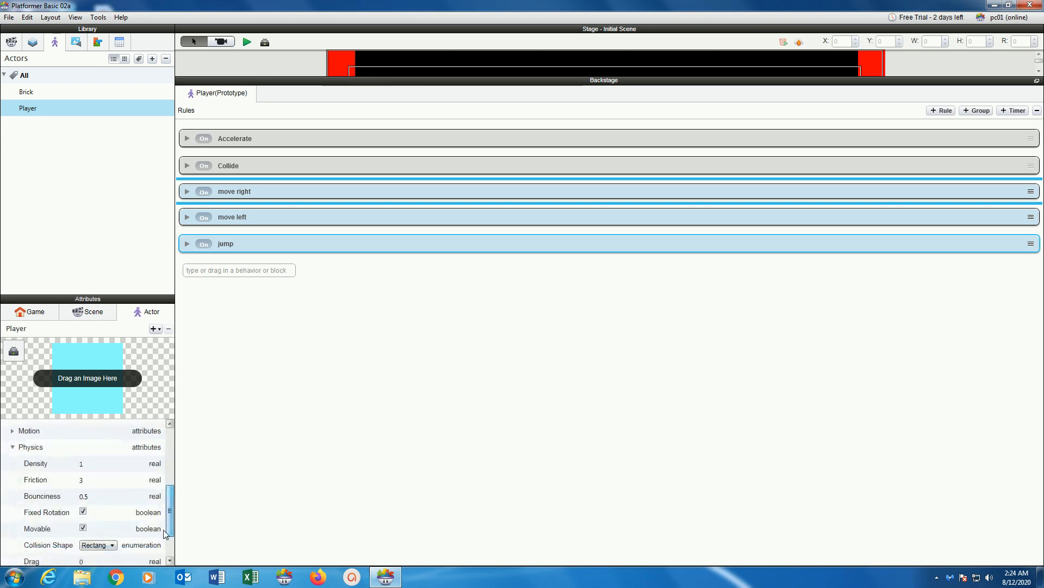
click(87, 500)
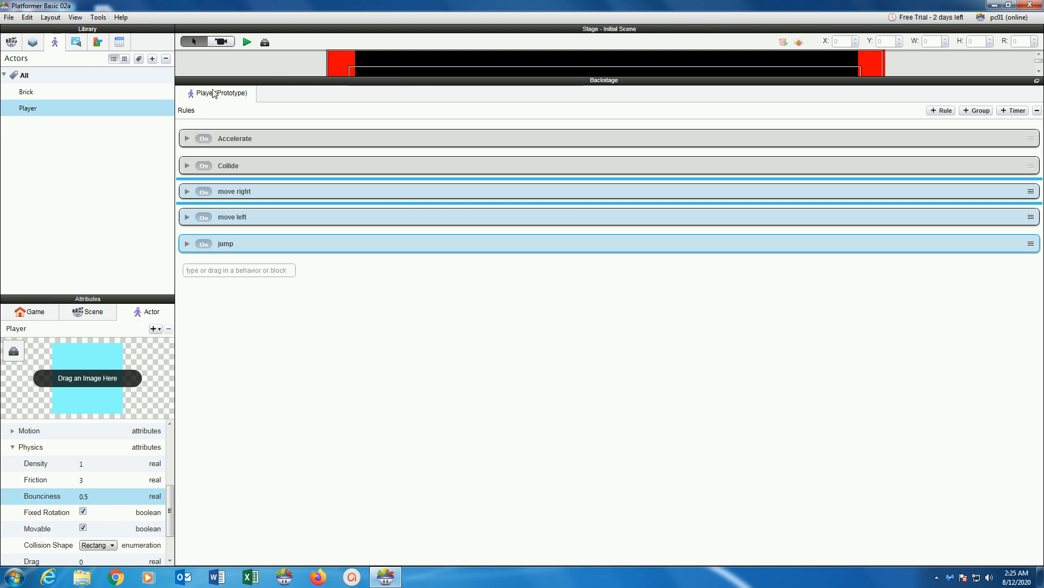
Step: Preview the game and test the Player by moving it left and right and taking it down the brick steps
click(265, 43)
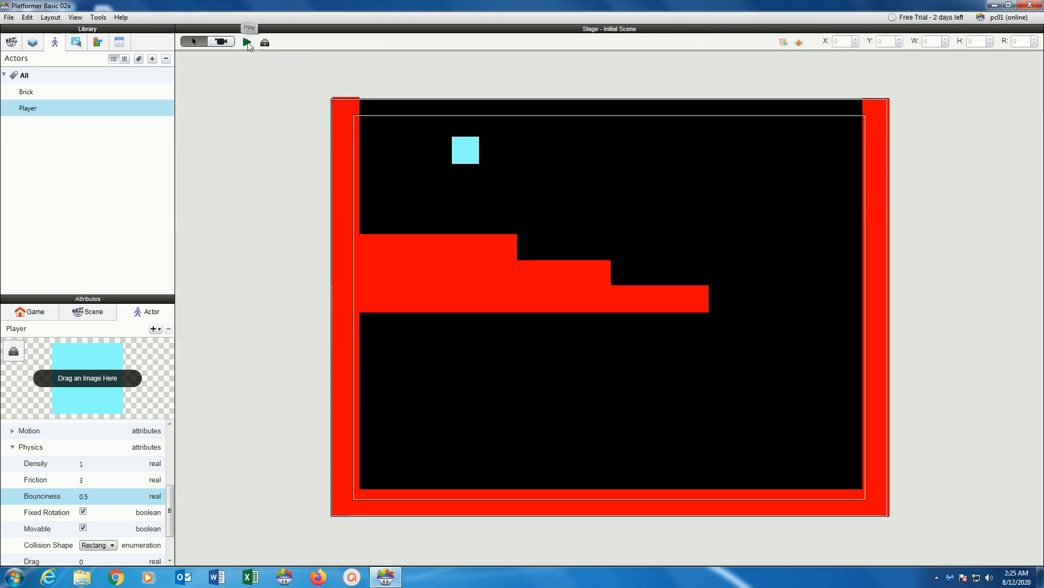
click(247, 42)
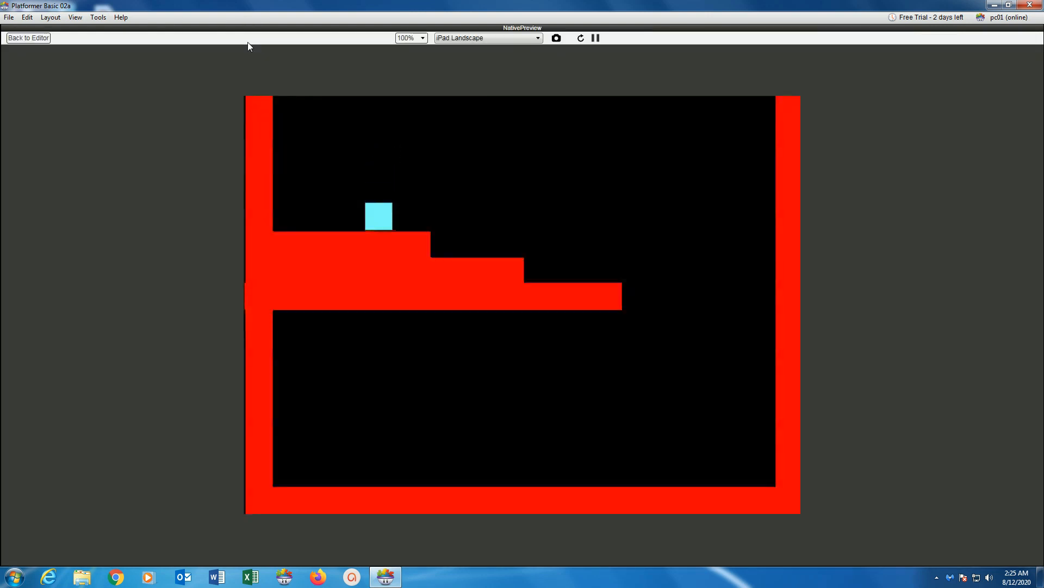
key(Up)
key(Left)
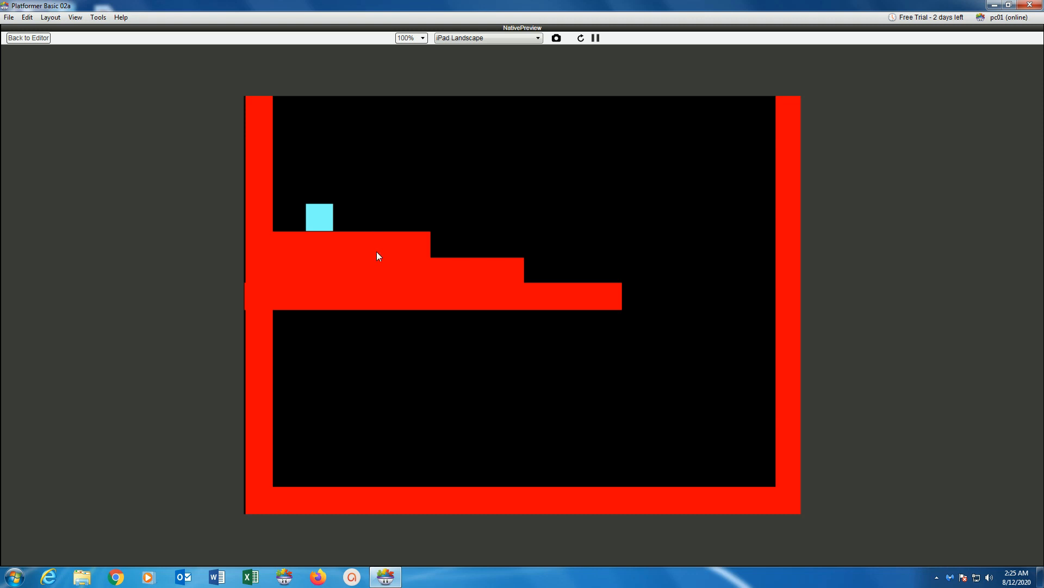
key(Right)
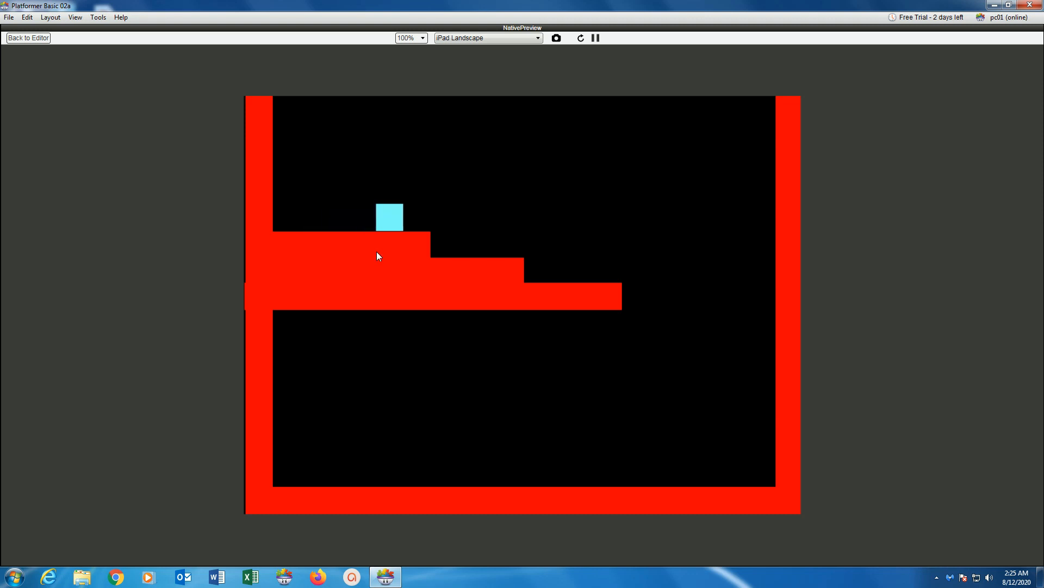
key(Up)
key(Up)
key(Right)
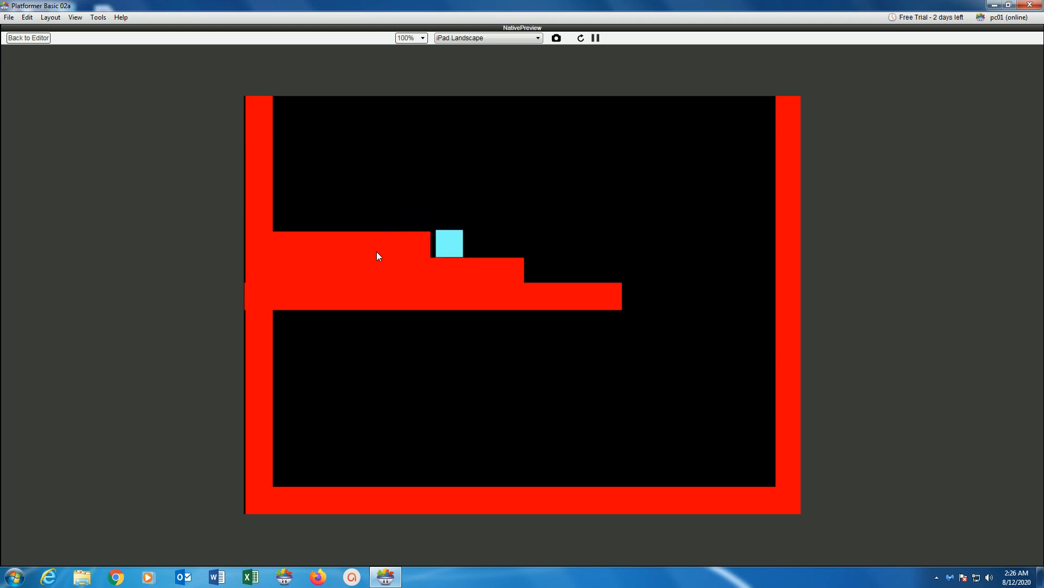
key(Right)
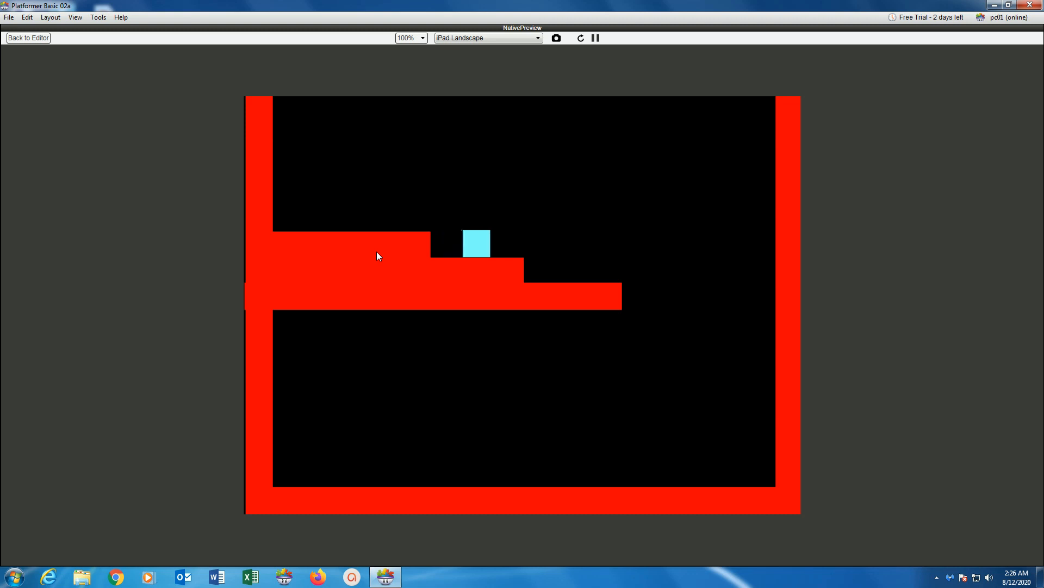
key(Right)
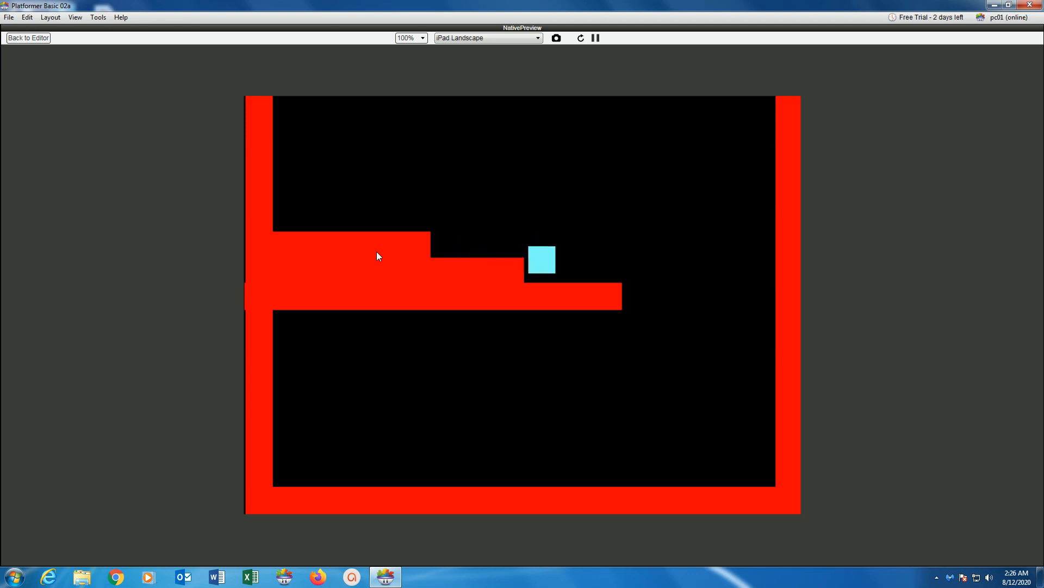
key(Right)
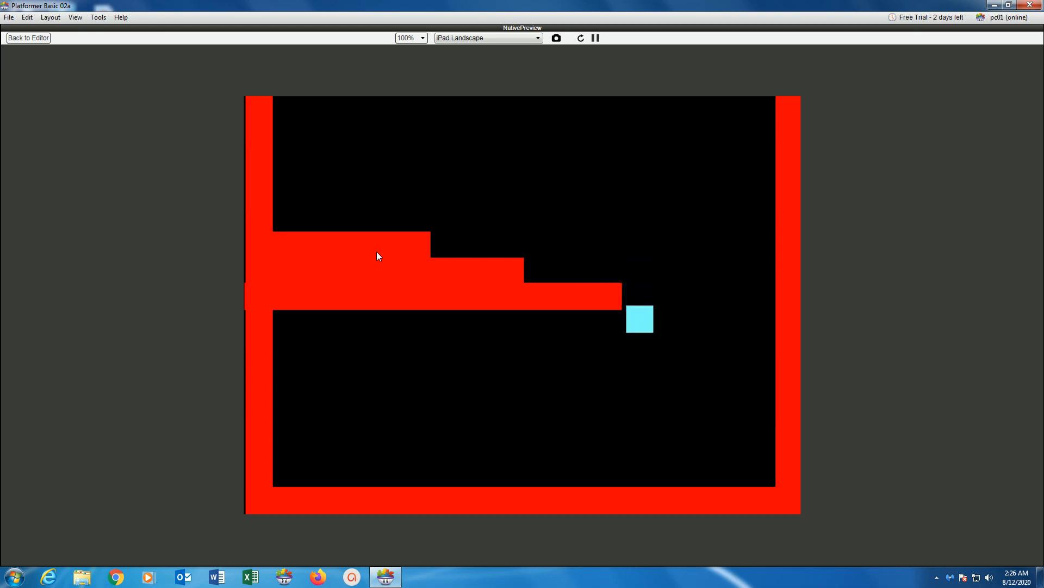
Step: Test jumping and sideways movement with the Player on the bottom floor, and return to the editor
key(Up)
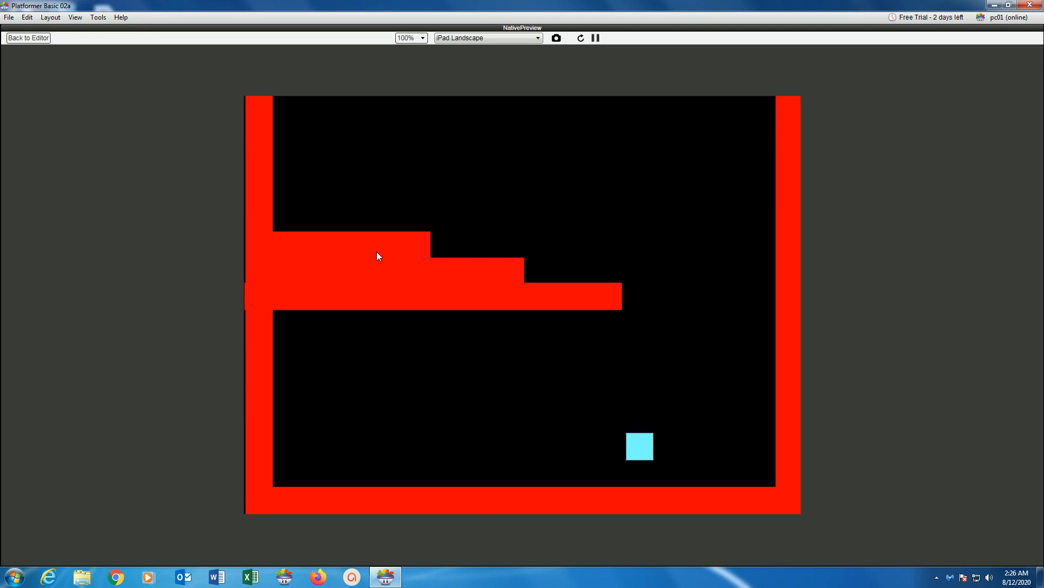
key(Up)
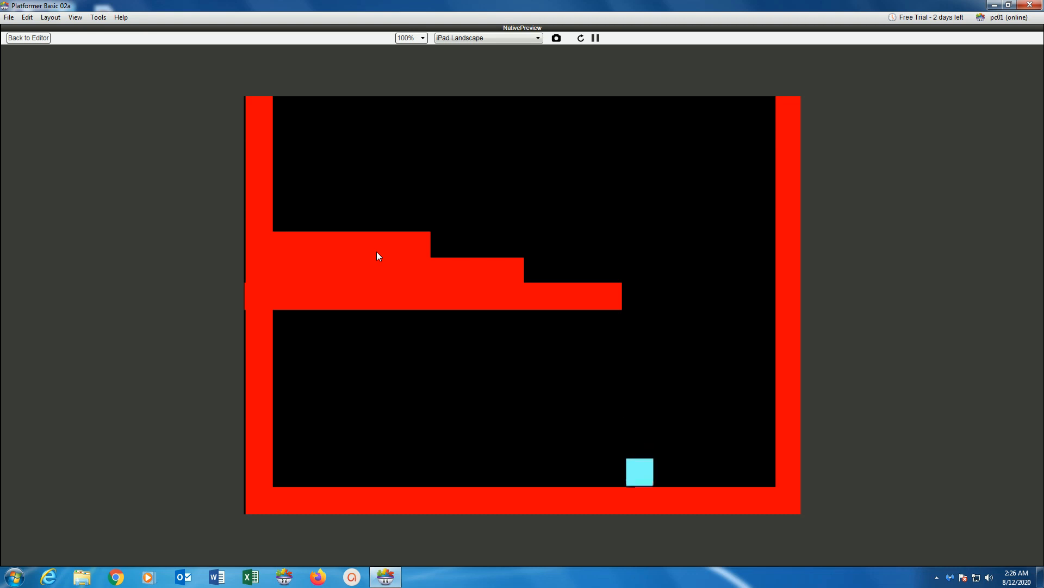
key(Up)
key(Left)
key(Right)
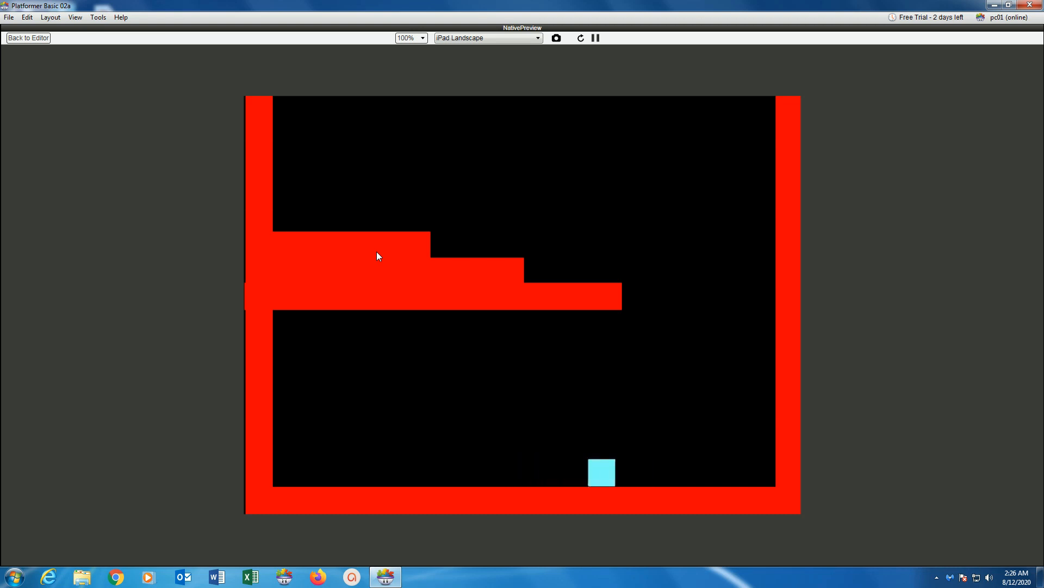
key(Left)
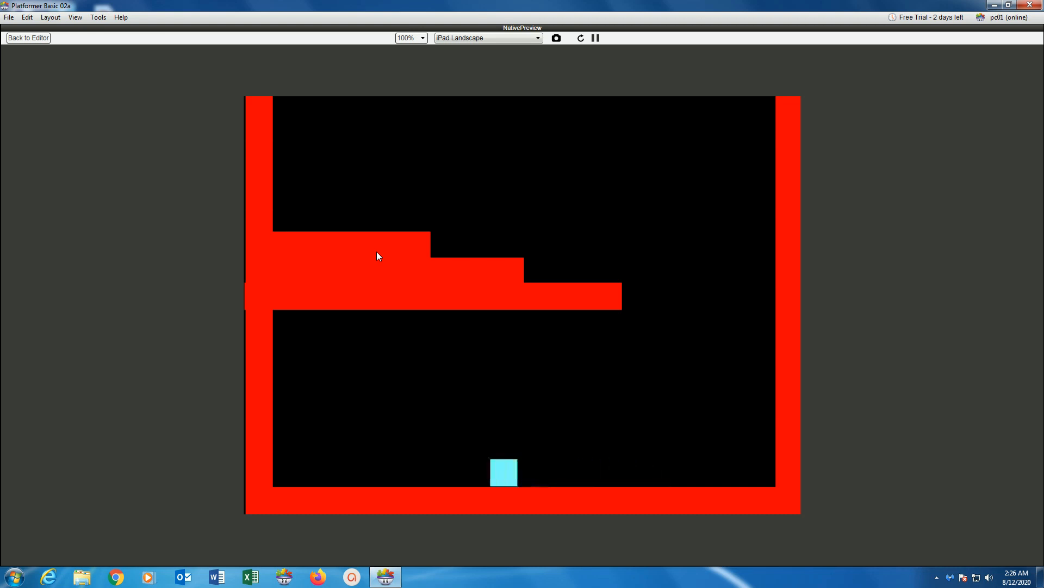
click(38, 38)
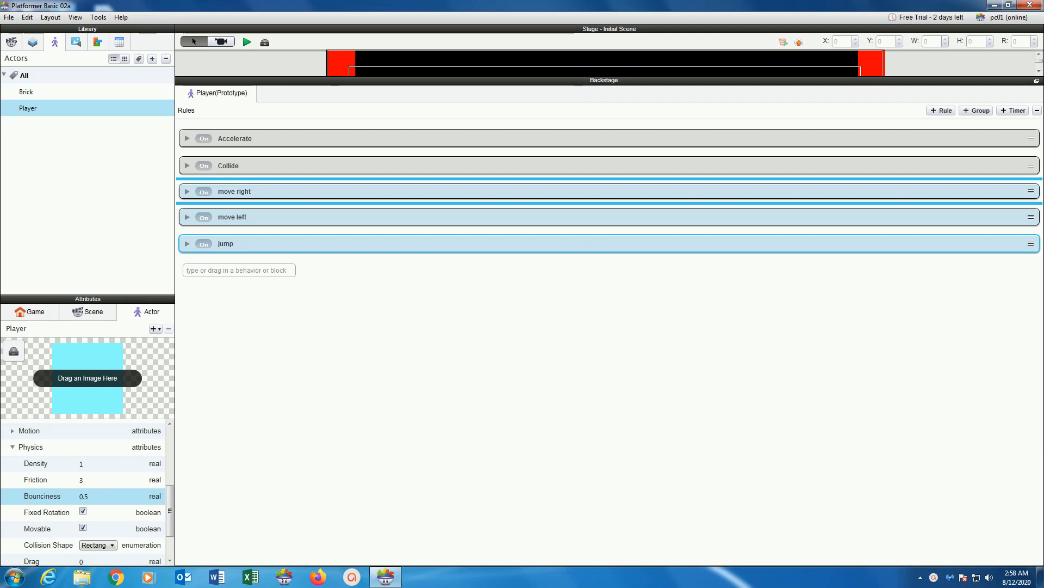
Step: Start a new project, saving the current platformer's changes over its existing directory
click(12, 18)
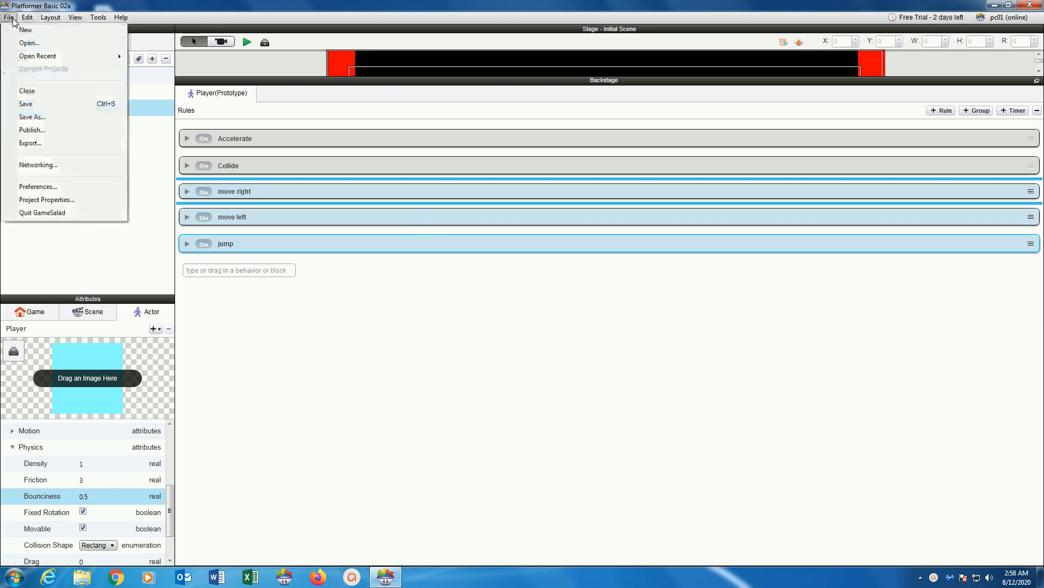
click(26, 30)
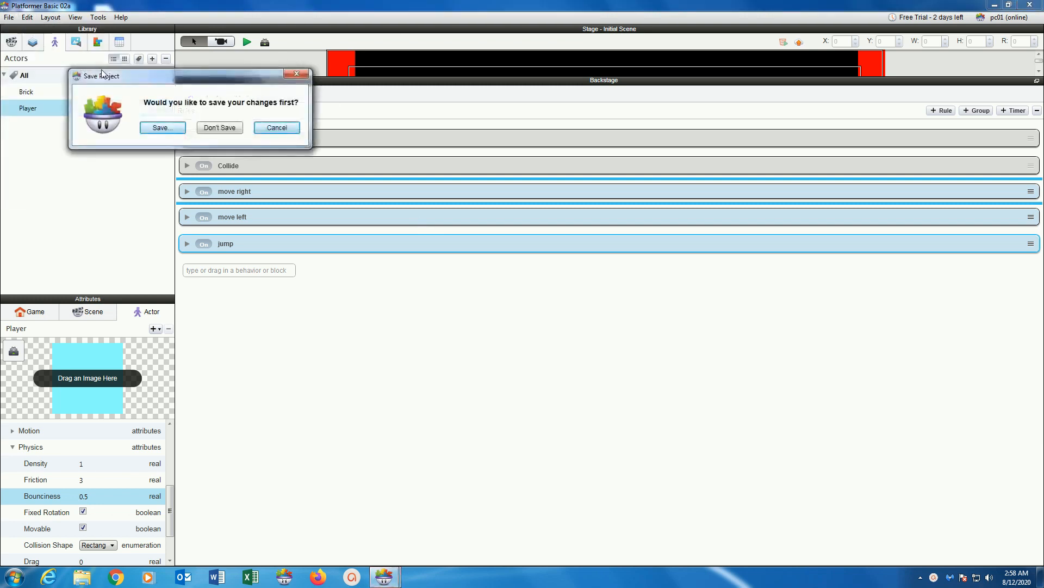
click(161, 128)
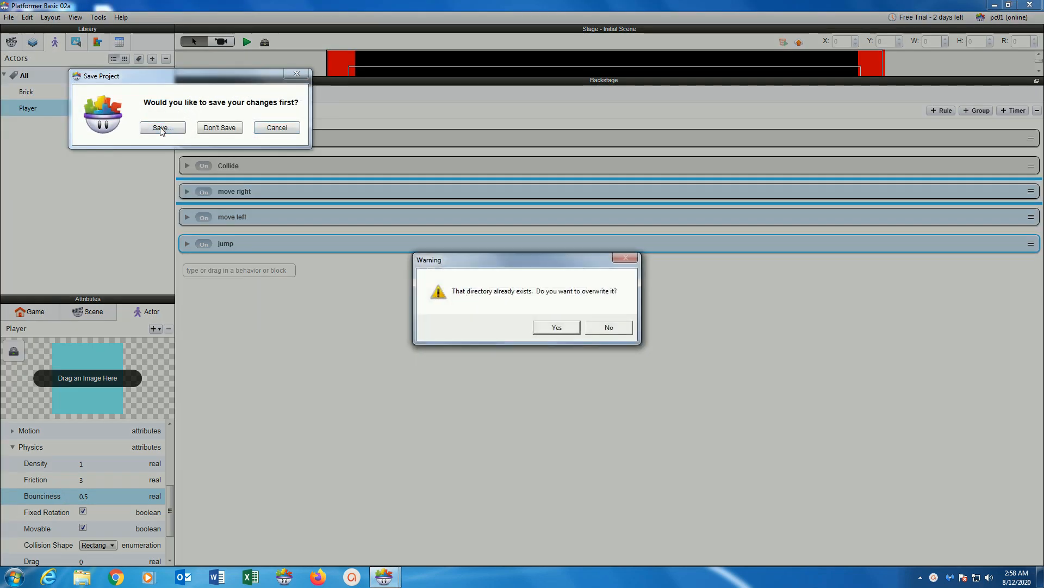
click(549, 332)
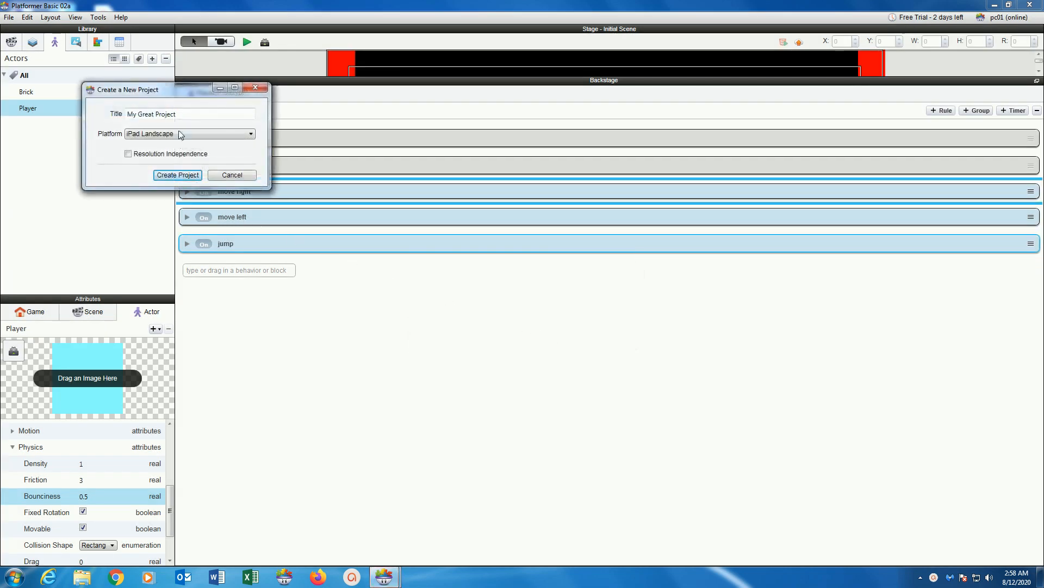
Step: Create the new project for the iPad Landscape platform, titled with the author's surname followed by _02a
drag(157, 96, 121, 134)
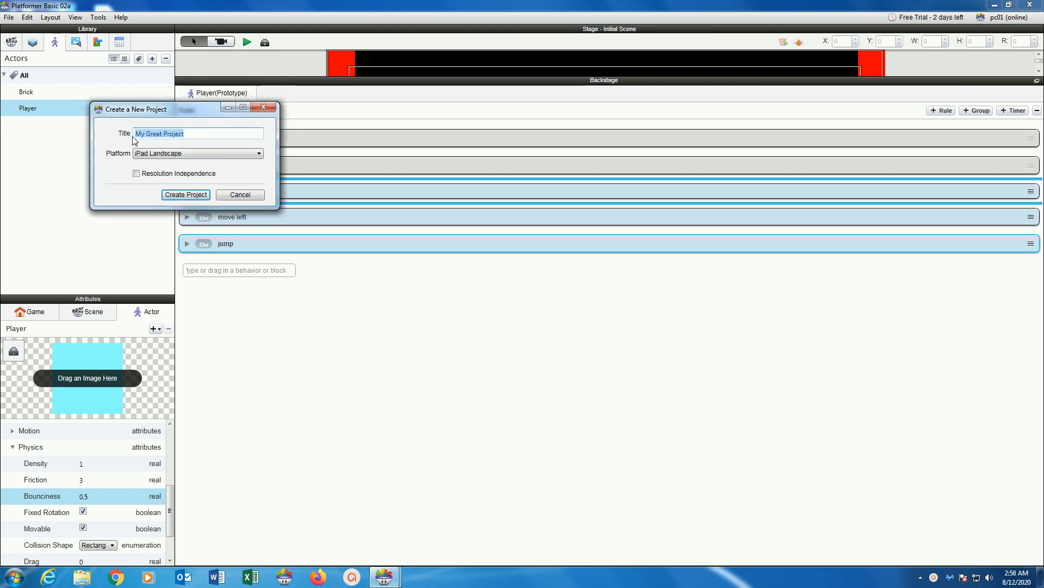
text(ouellette_02a)
click(149, 154)
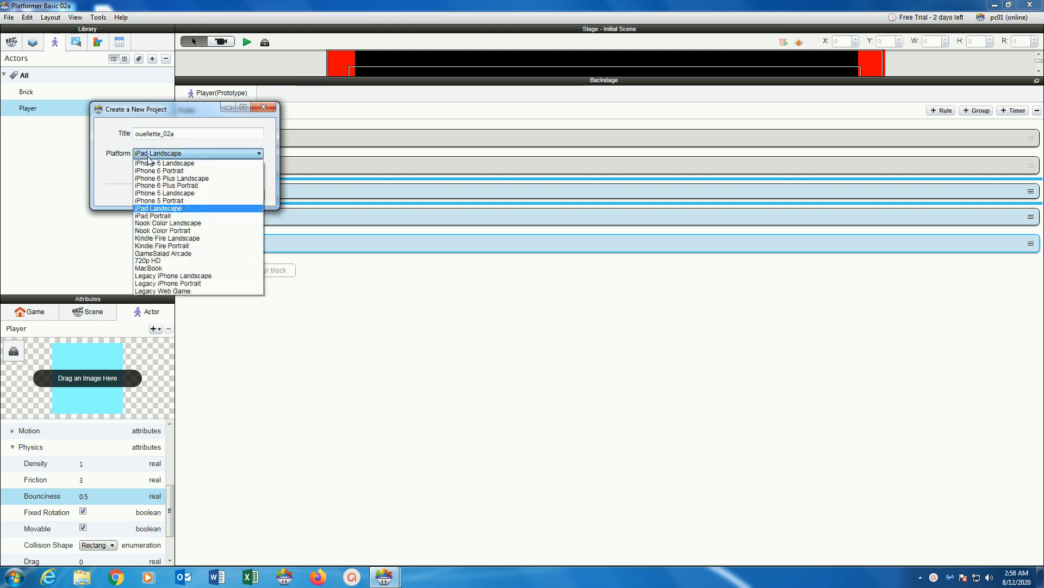
click(153, 210)
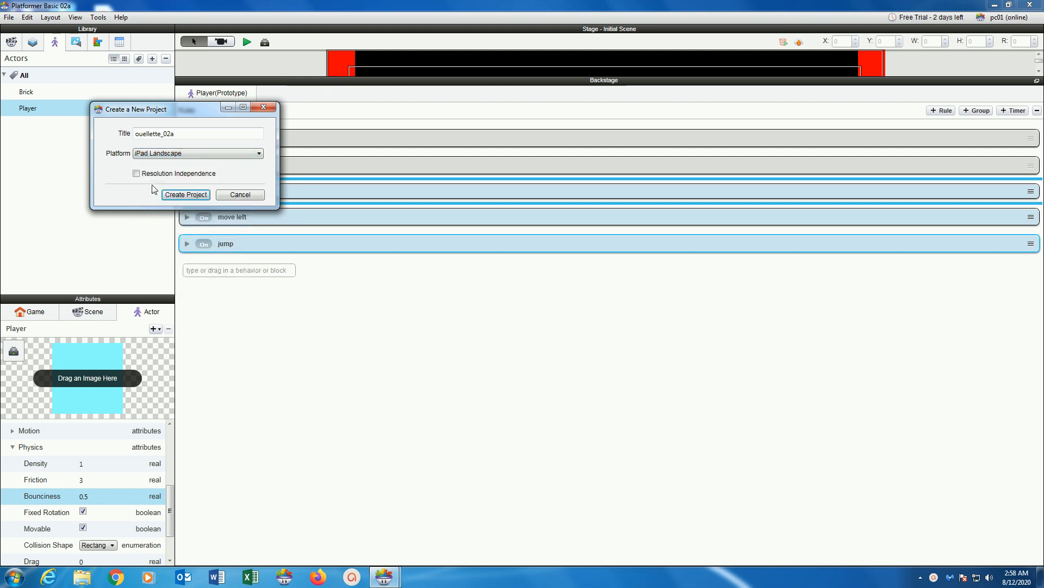
click(146, 155)
click(144, 153)
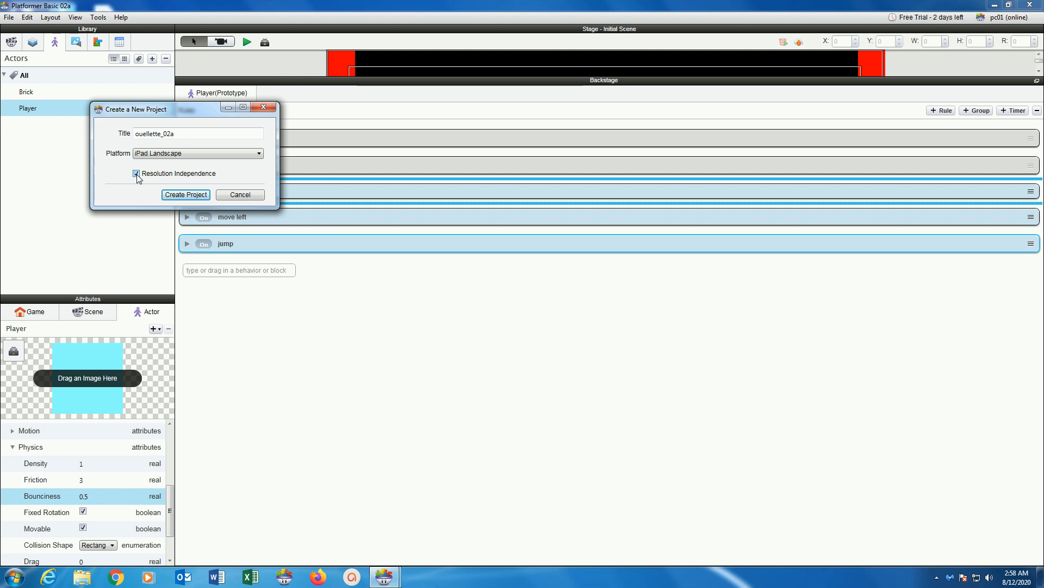
click(171, 196)
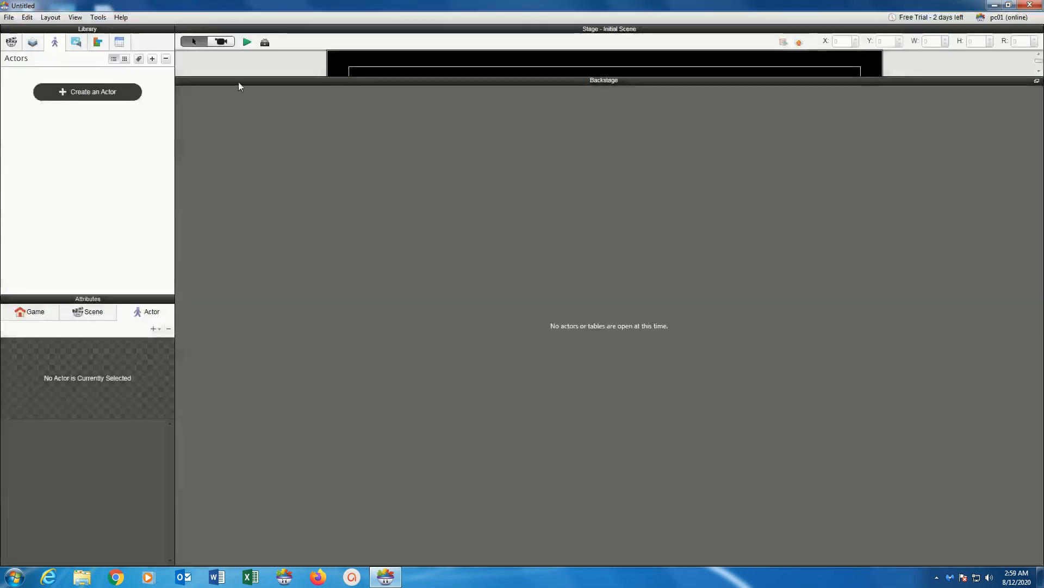
Step: Enlarge the stage area above the Backstage and create an actor named Brick
drag(239, 80, 246, 377)
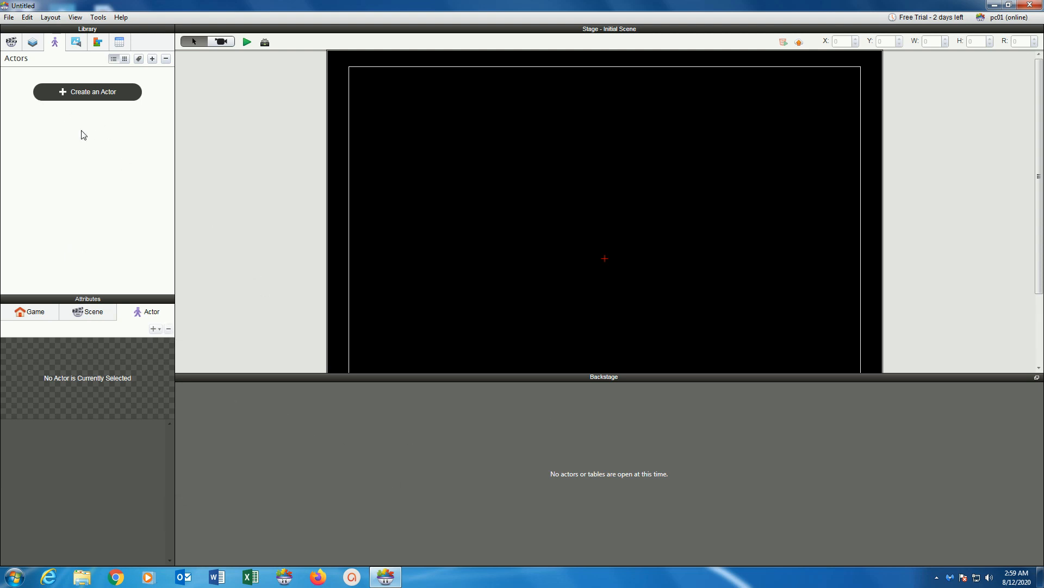
click(93, 94)
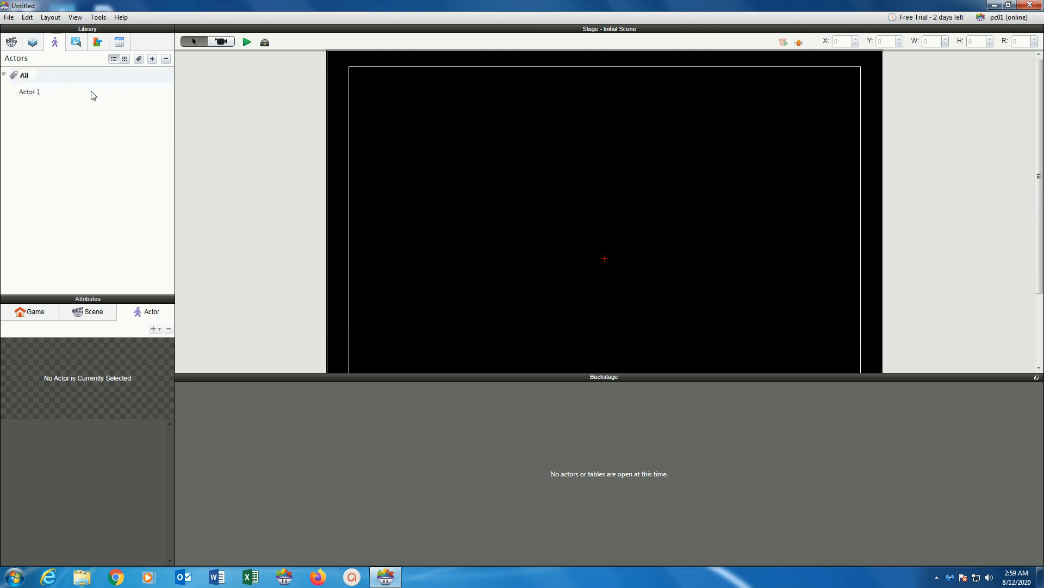
double_click(37, 92)
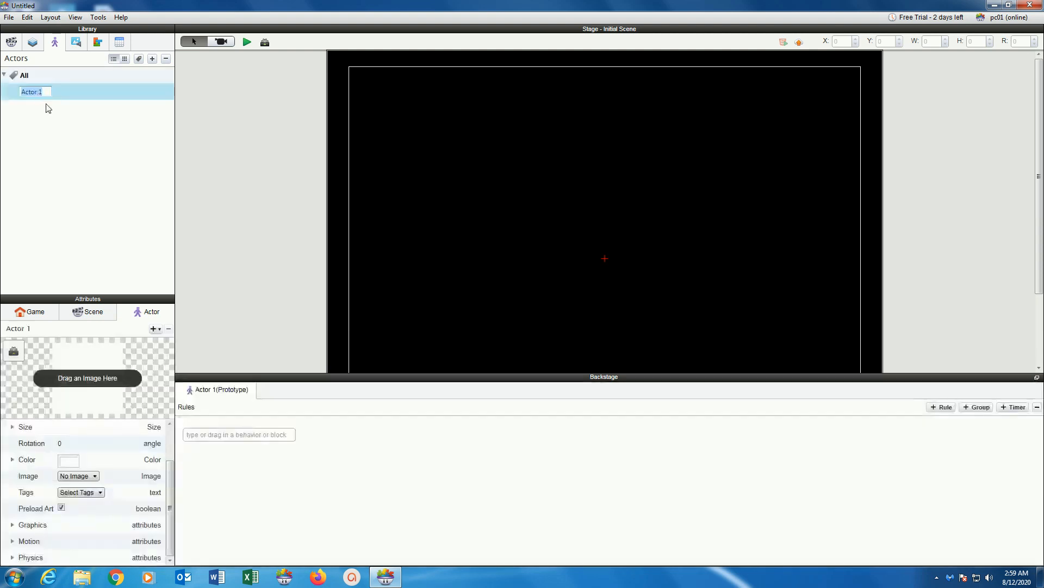
text(Brick)
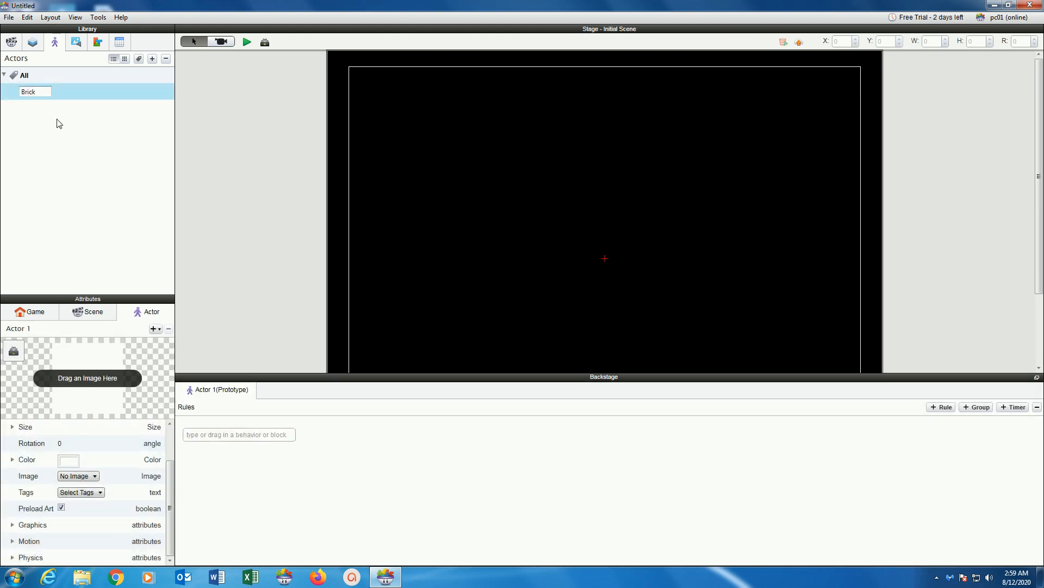
key(Return)
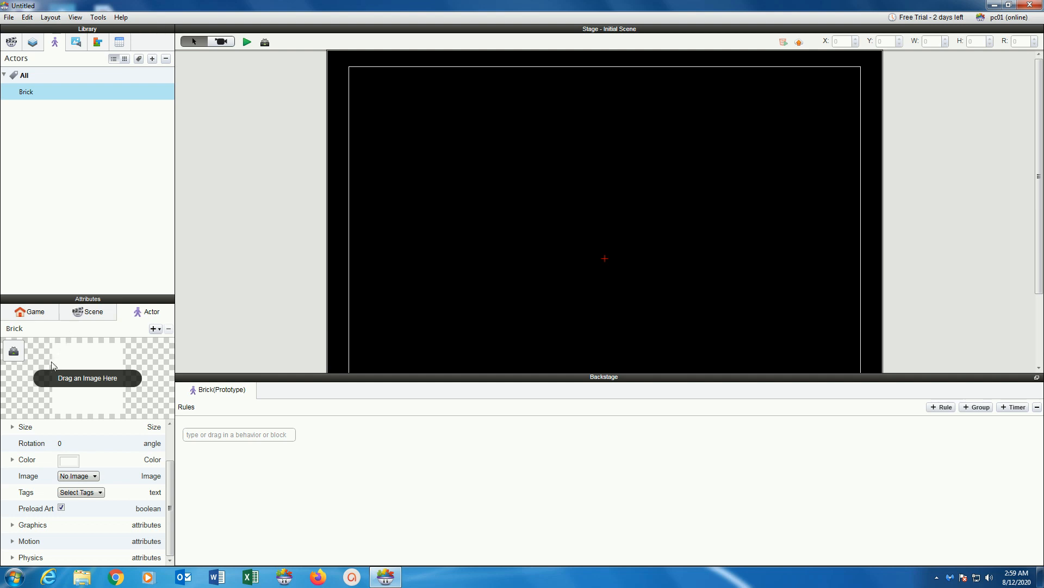
Step: Set the Brick actor's color to bright red from the basic colors
click(68, 462)
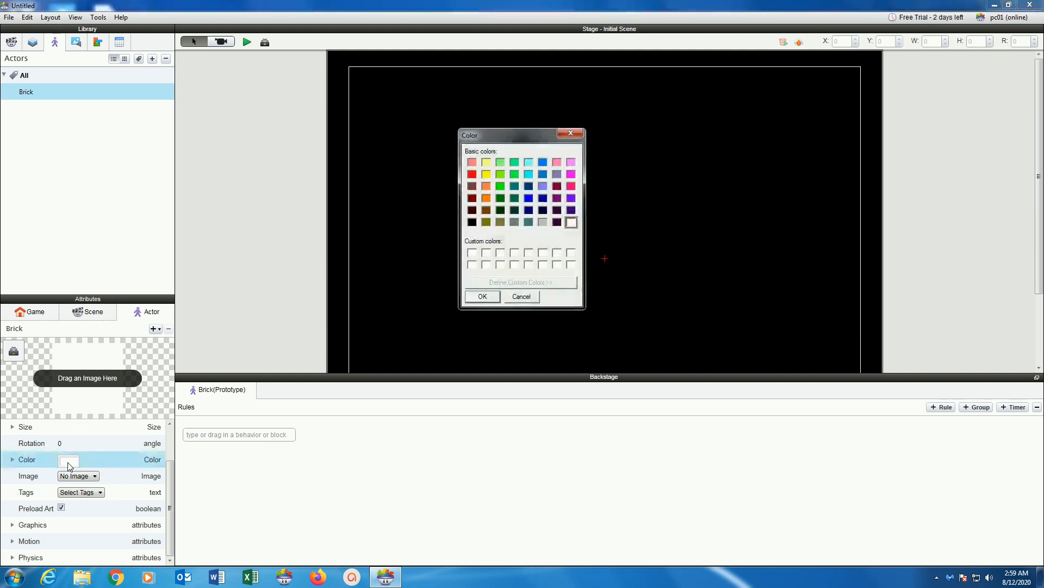
click(472, 174)
click(482, 297)
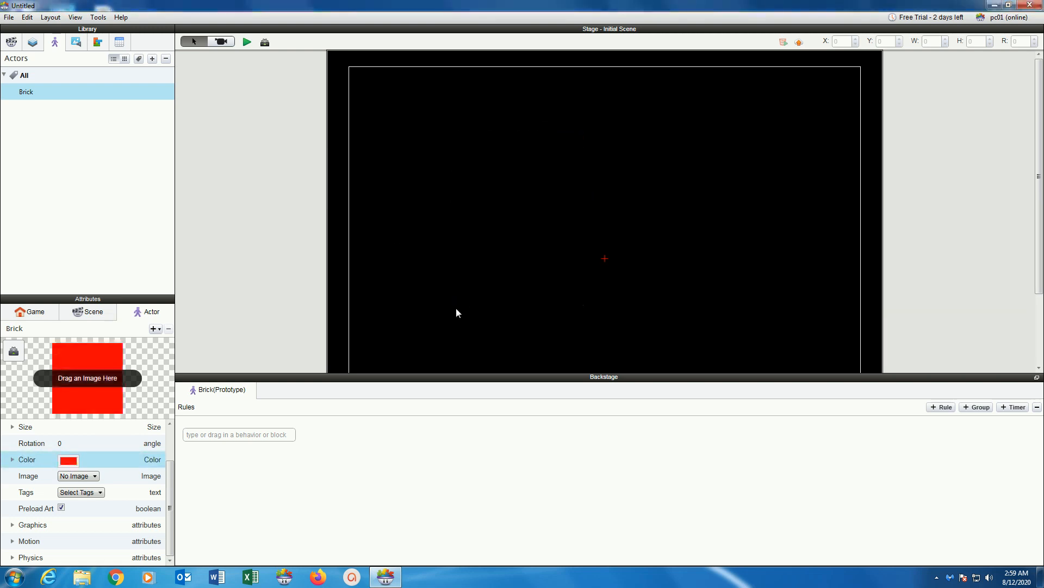
Step: Set the Brick actor's width and height both to 50
click(13, 428)
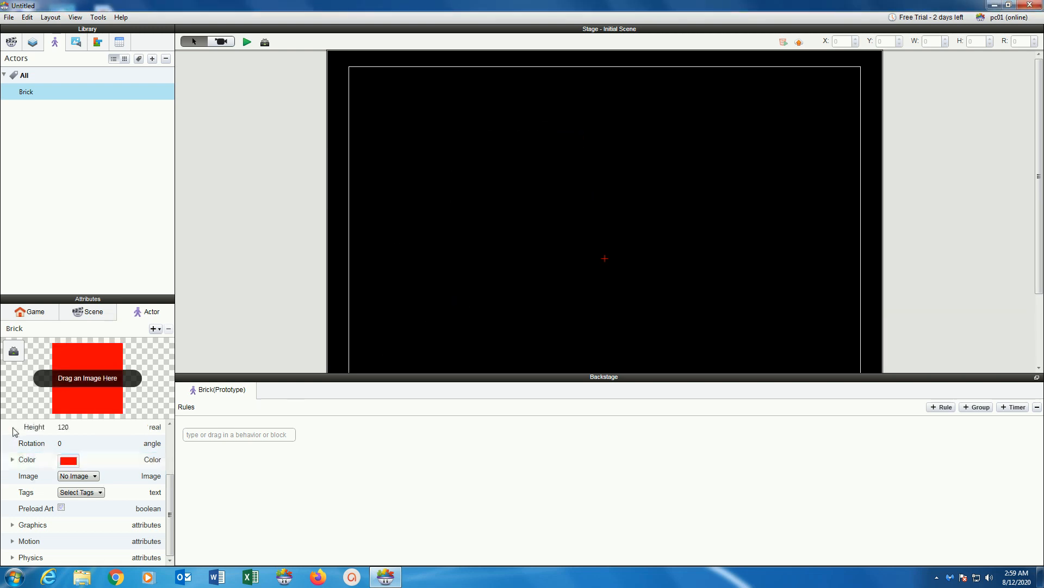
scroll(31, 462, up, 3)
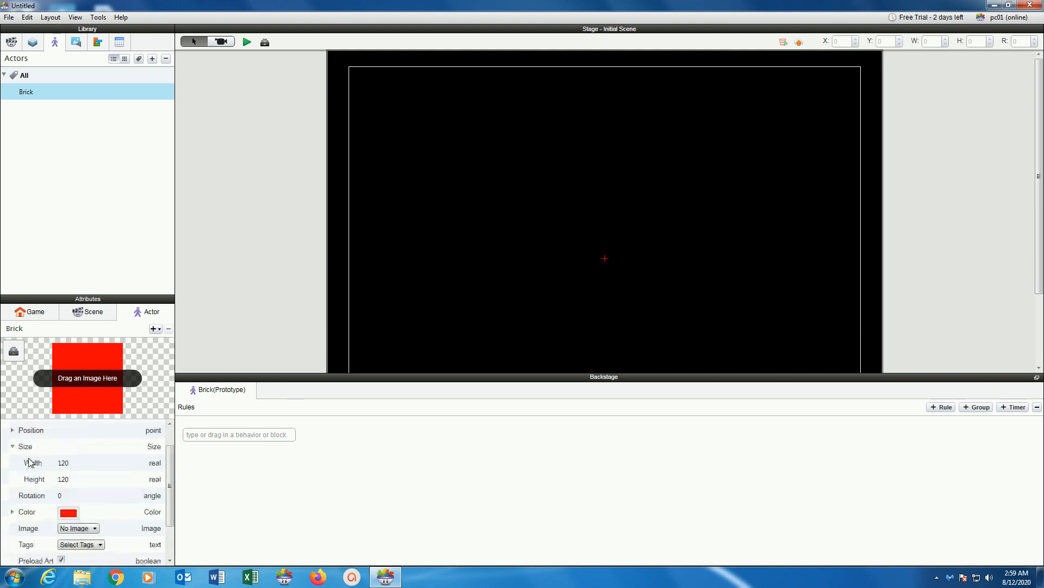
double_click(68, 463)
text(50)
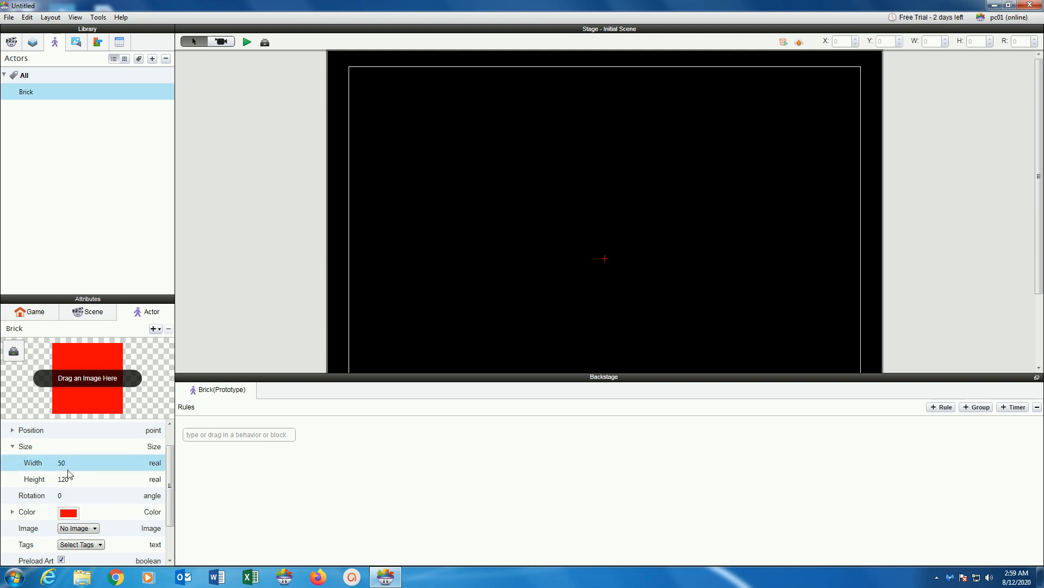
double_click(65, 479)
text(50)
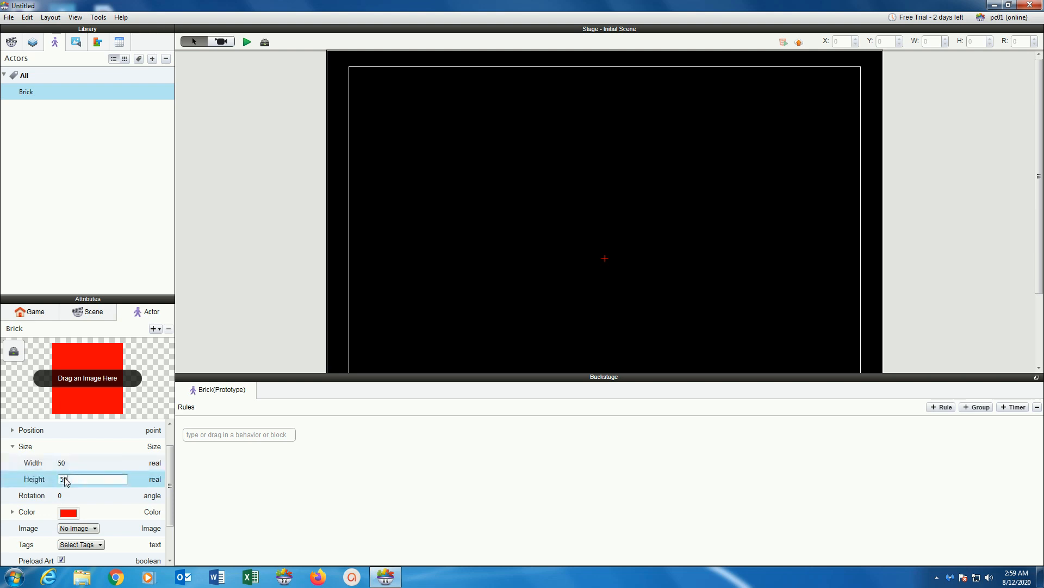
key(Return)
Step: Hide the Backstage and place bricks as a floor about 1014 wide and two side walls about 742 high, duplicating one wall for the other
click(265, 42)
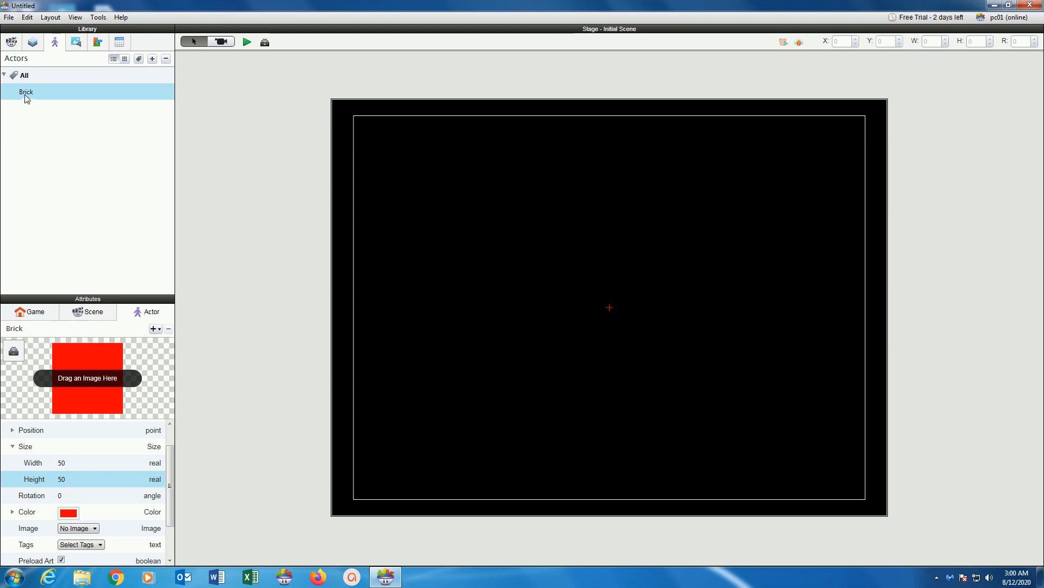
drag(25, 98, 888, 500)
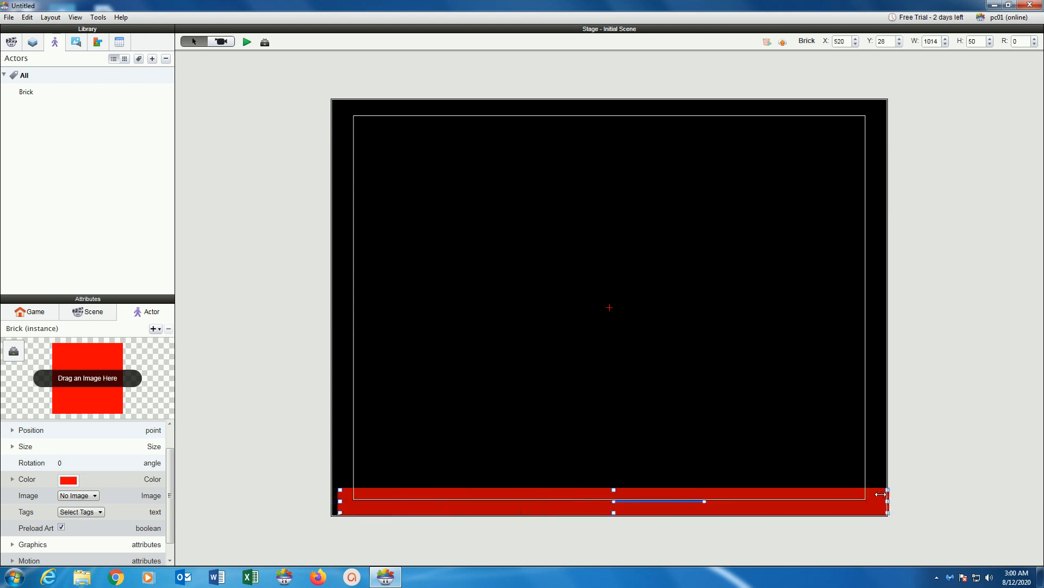
drag(26, 91, 332, 99)
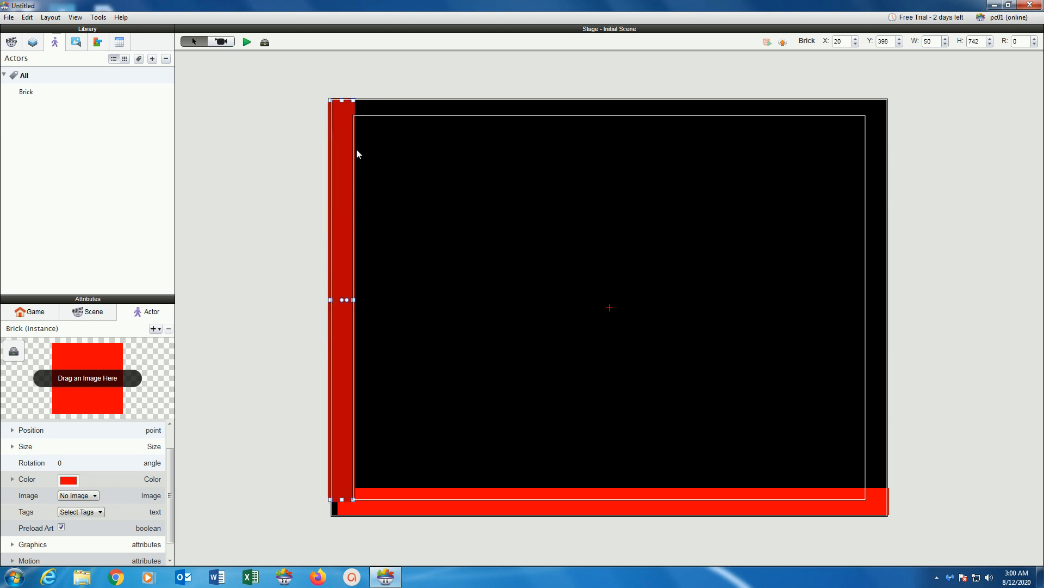
alt+drag(346, 150, 880, 273)
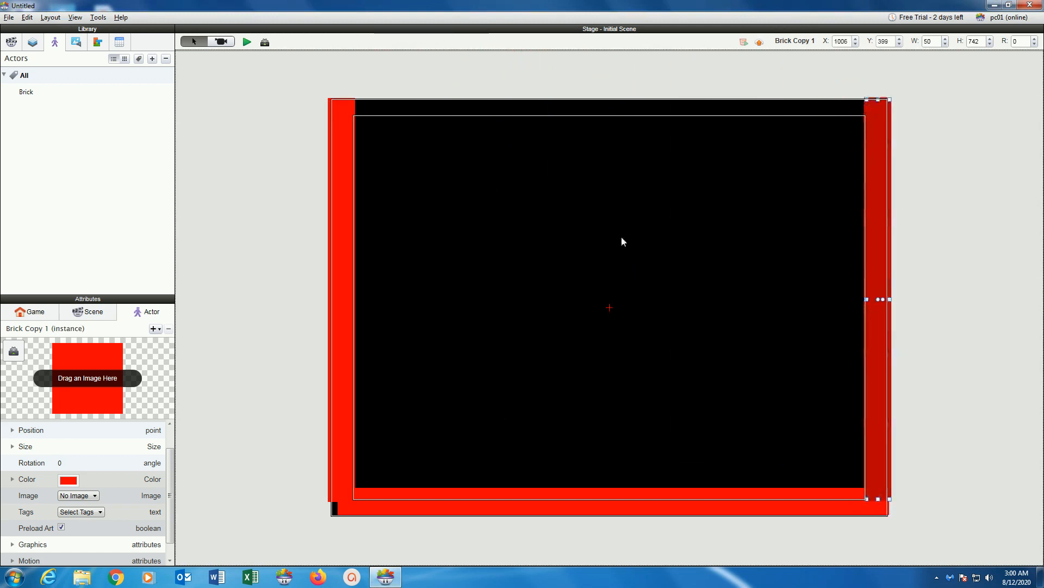
Step: Save the project under its suggested file name in the GameSalad Exercises folder
click(15, 19)
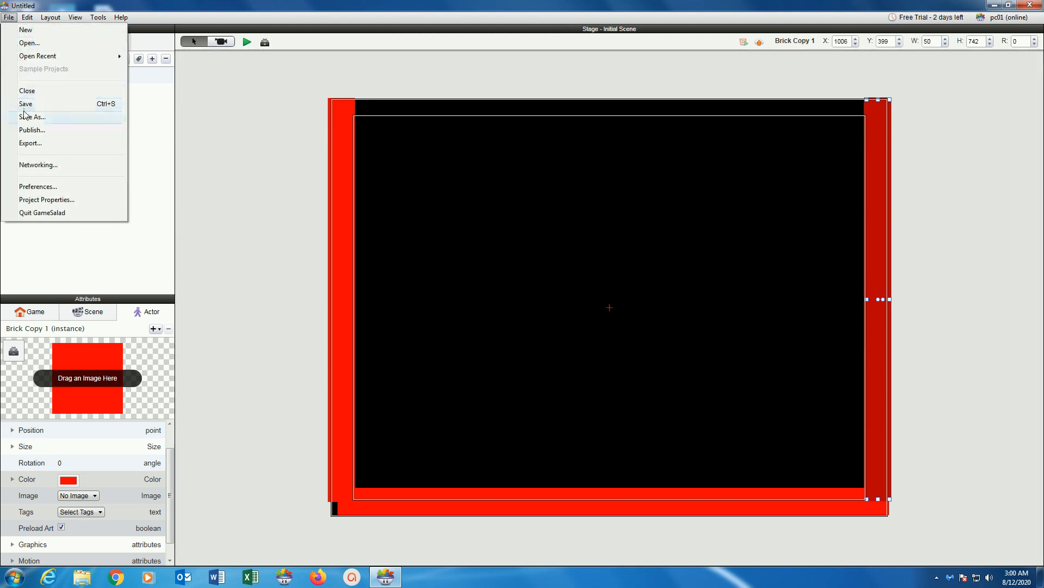
click(23, 116)
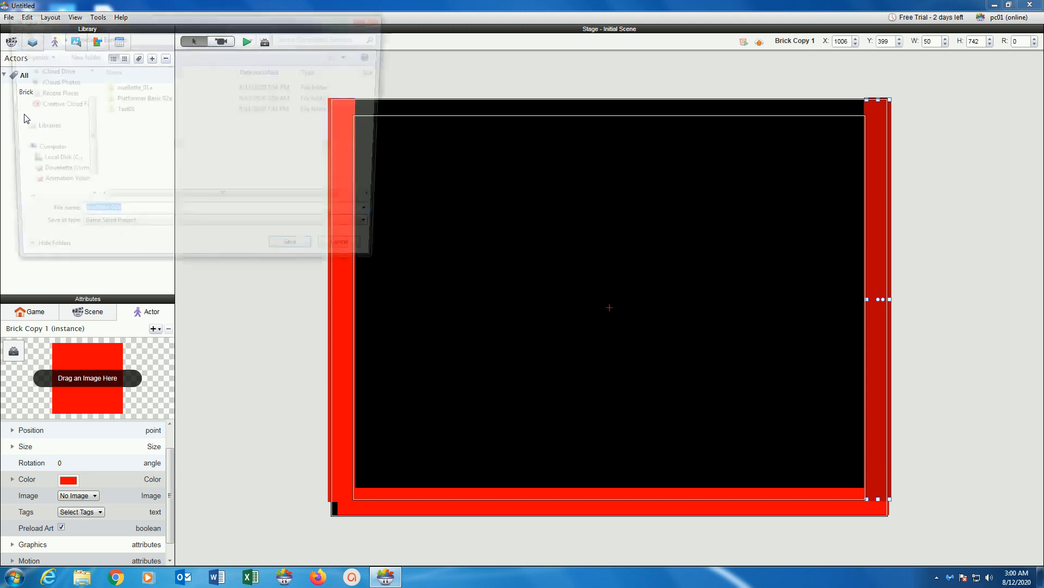
scroll(25, 117, down, 3)
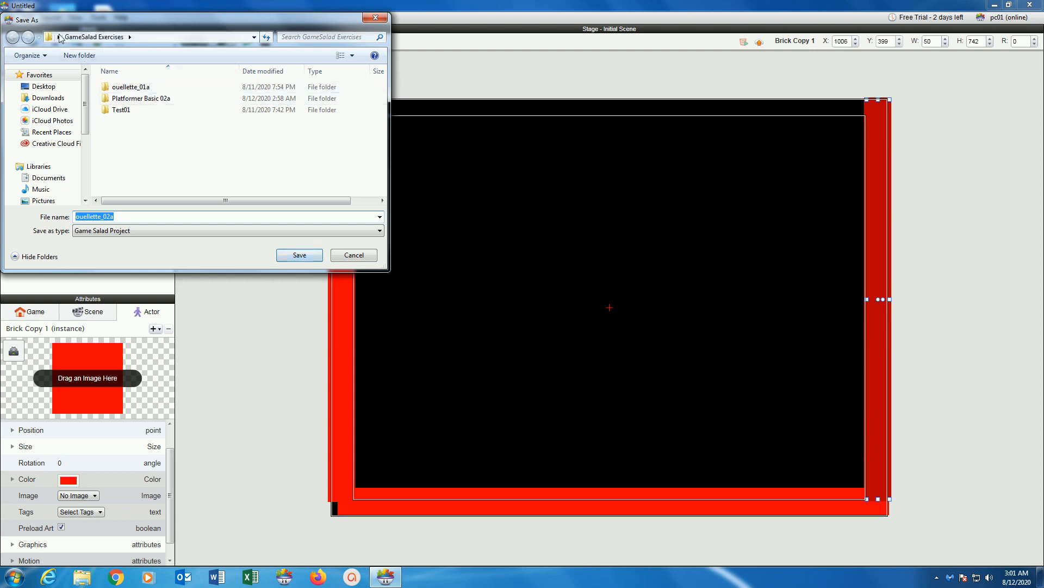
click(290, 255)
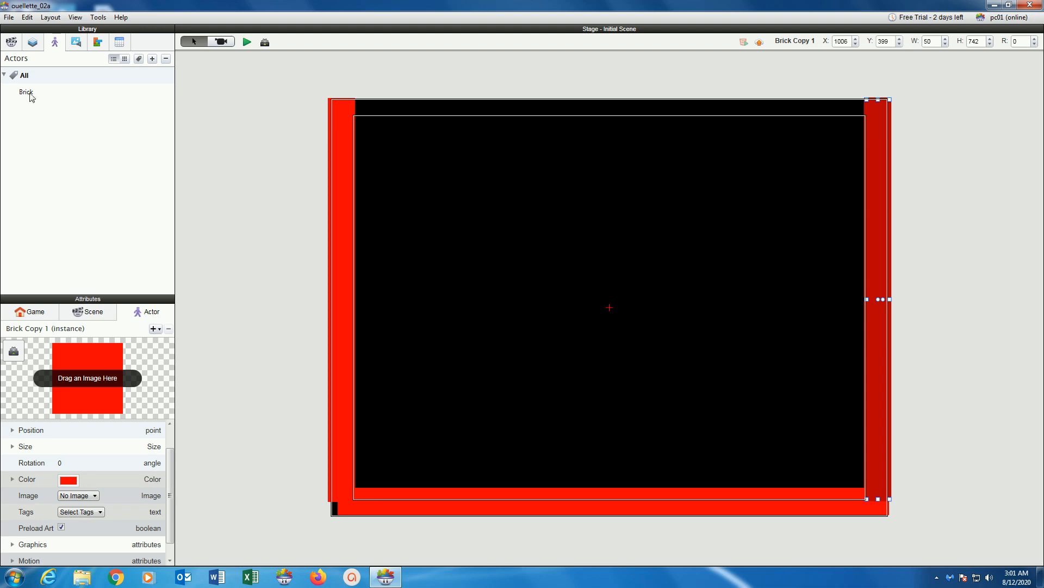
Step: Place a horizontal brick platform about 534 wide against the left wall, slightly above the scene's middle
drag(31, 92, 618, 322)
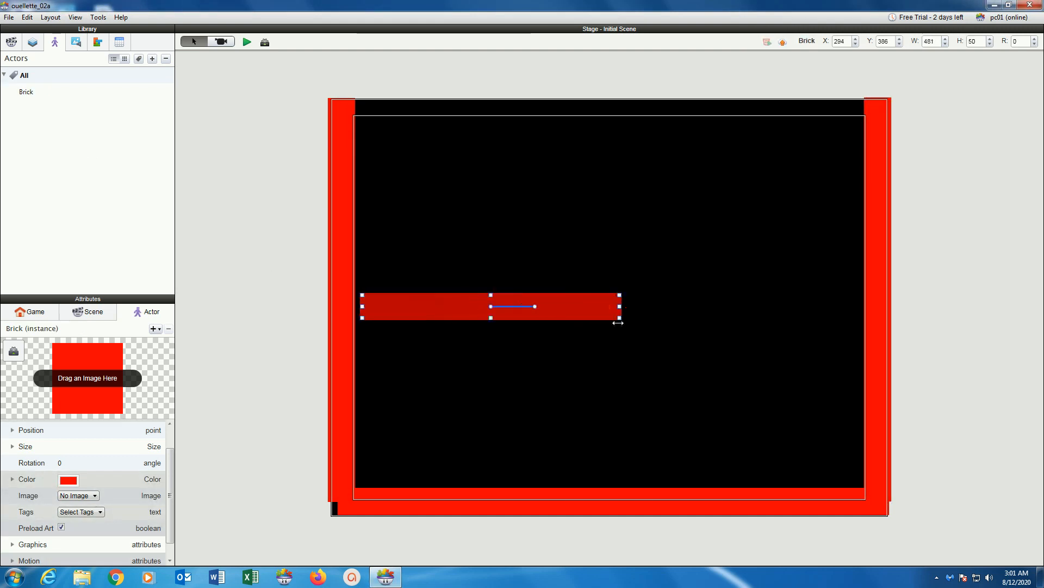
drag(446, 309, 438, 266)
drag(610, 268, 638, 268)
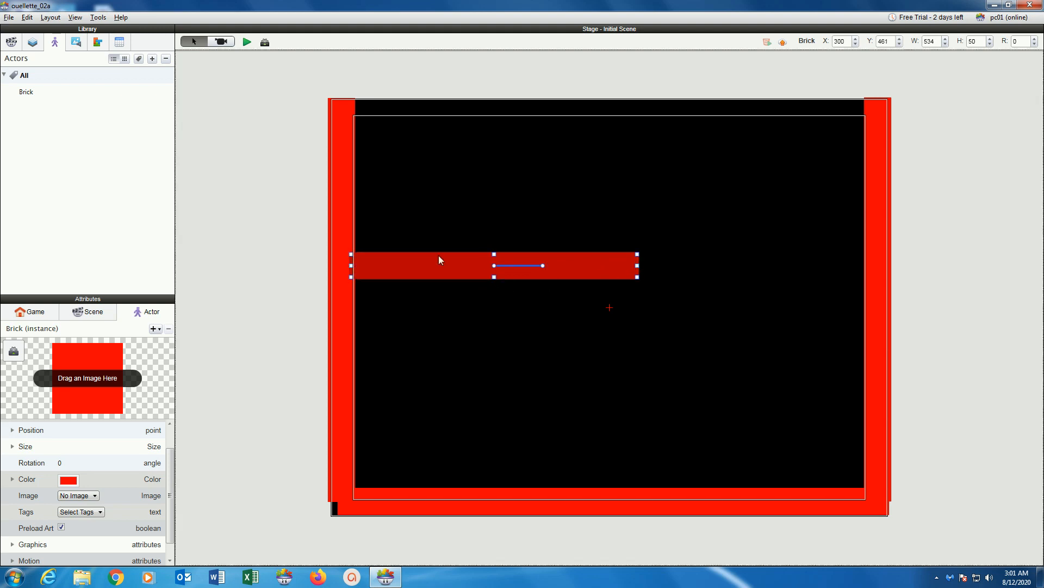
Step: Stack two progressively narrower copies of the brick platform above it as left-aligned steps, the first about 326 wide, and save the project
alt+drag(471, 266, 478, 244)
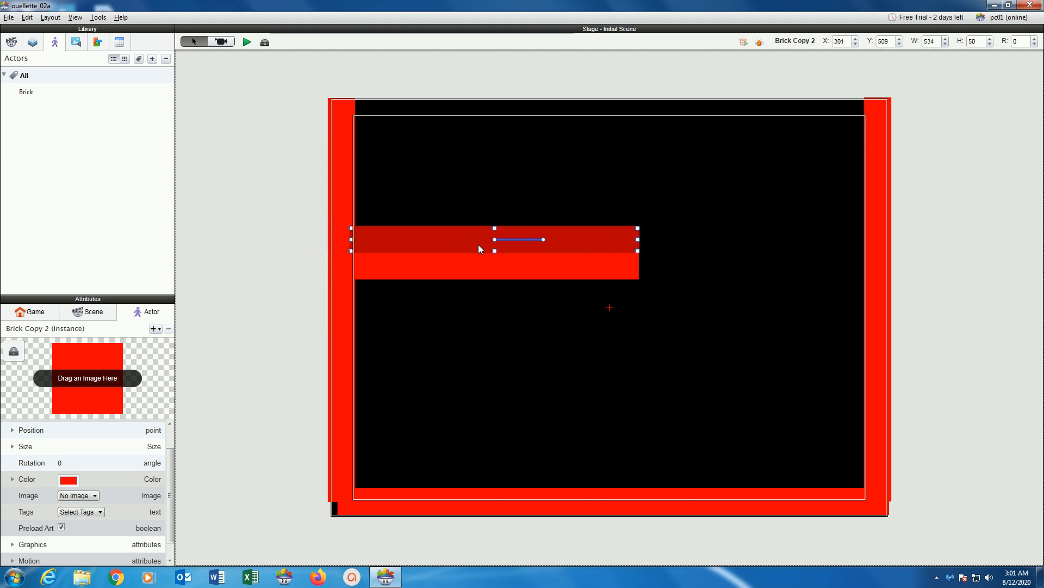
drag(634, 240, 521, 251)
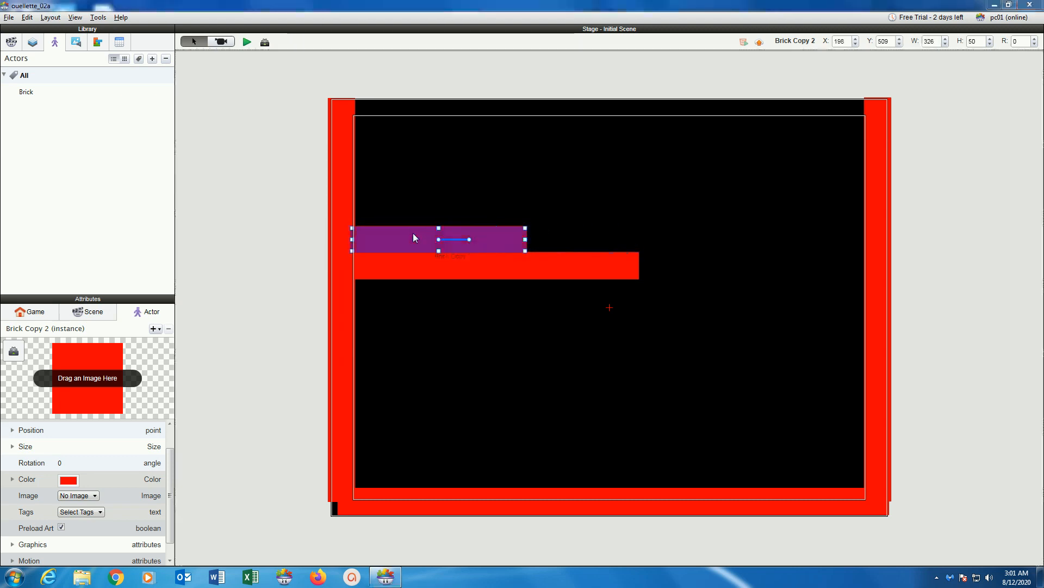
alt+drag(418, 239, 419, 212)
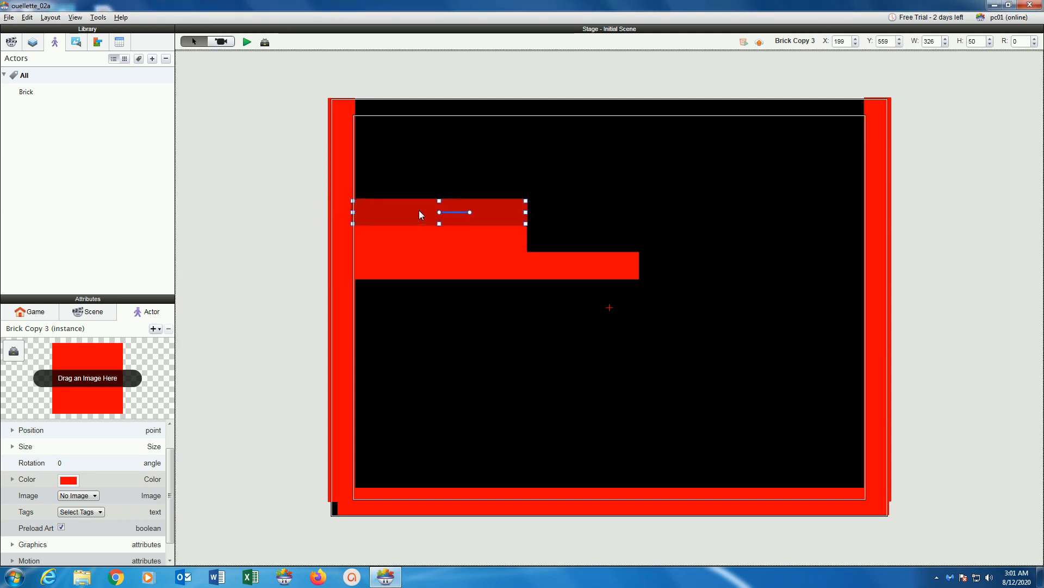
drag(526, 213, 447, 213)
click(472, 354)
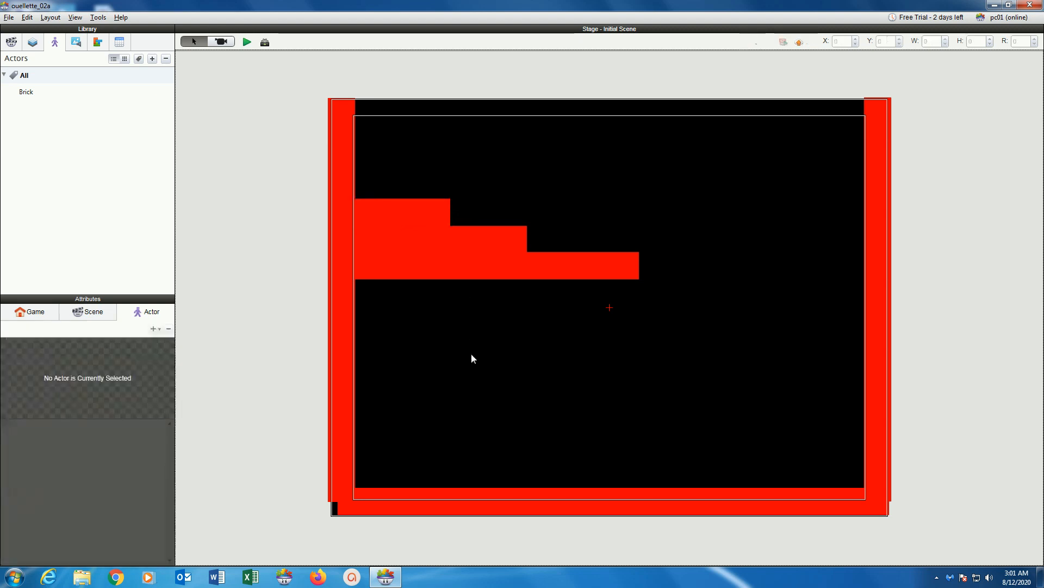
click(9, 16)
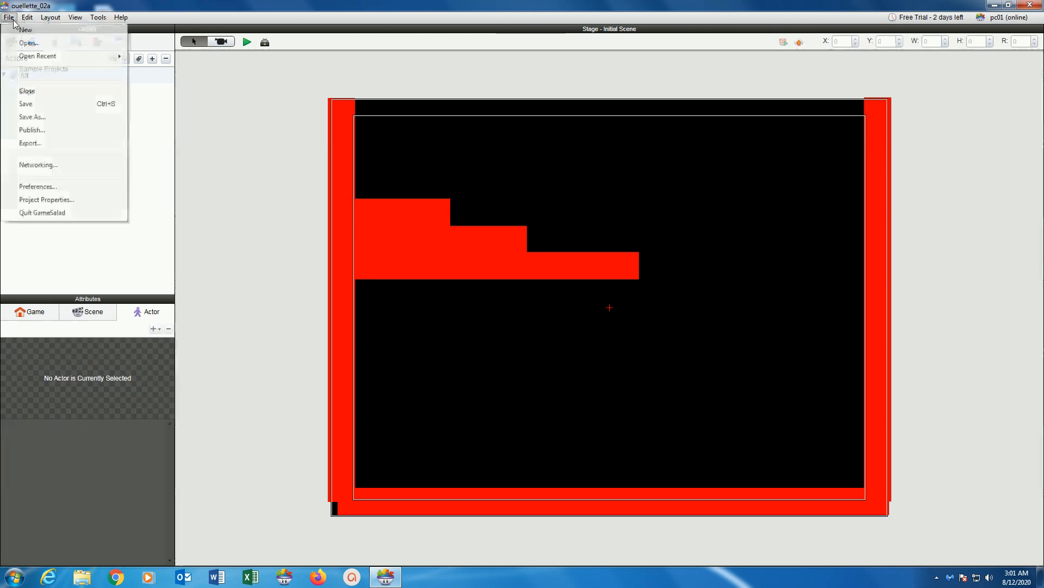
click(27, 104)
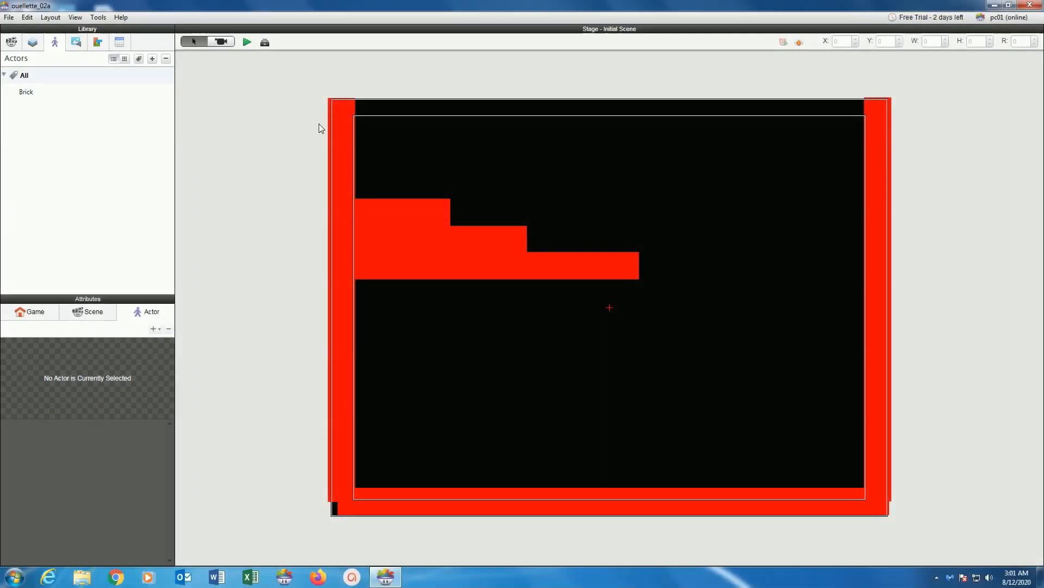
Step: Add a second actor named Player and expand its Size attributes
click(153, 59)
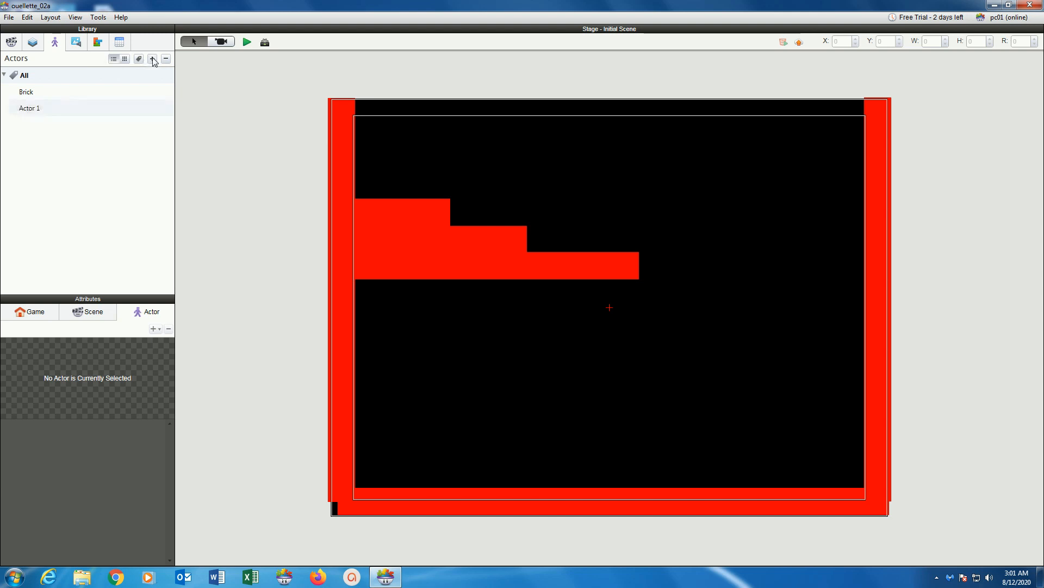
double_click(32, 108)
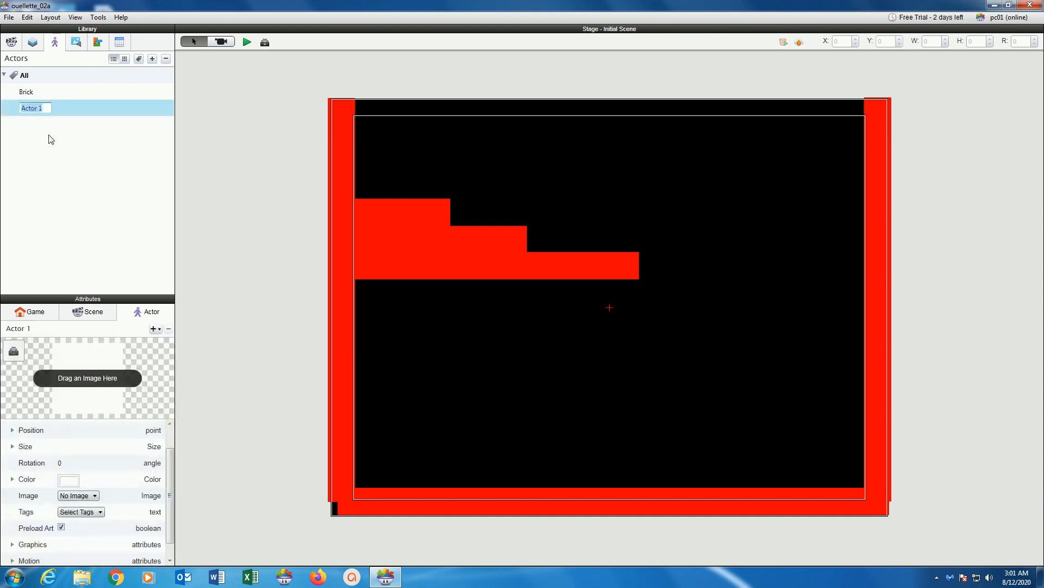
text(Player)
key(Return)
click(12, 446)
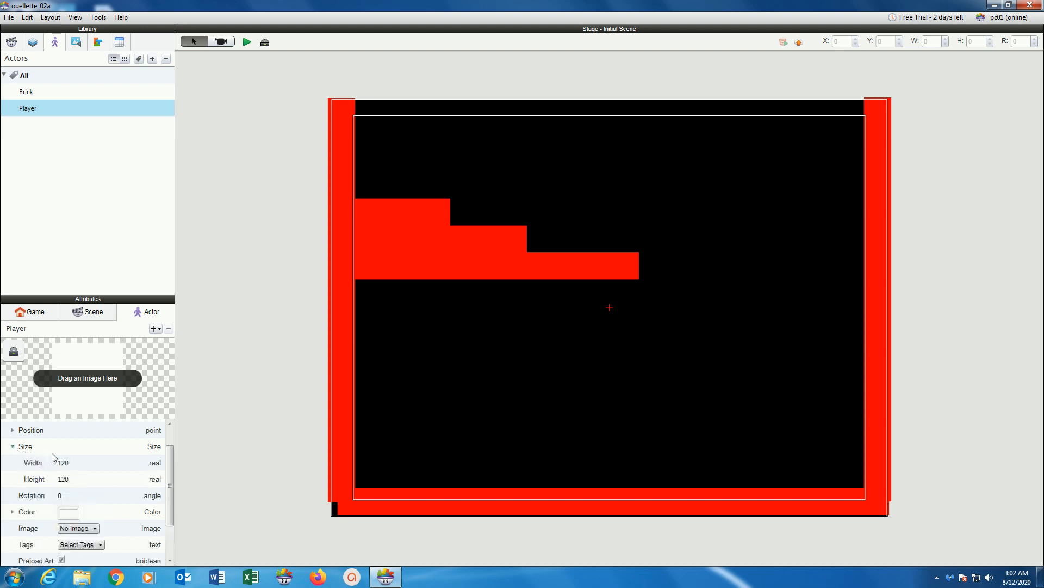
Step: Set the Player actor's width and height to 50 each
click(63, 464)
text(50)
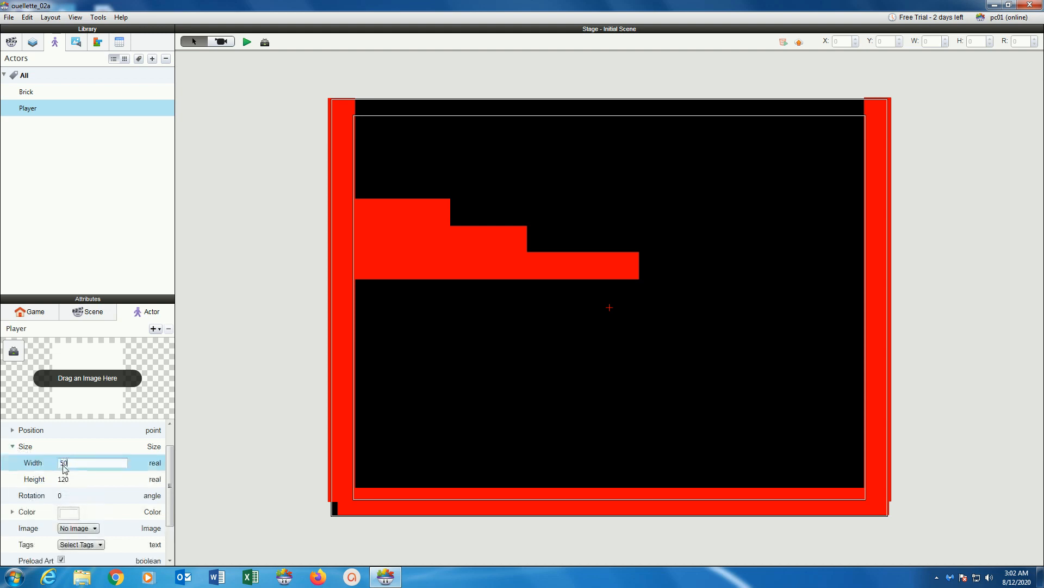
click(63, 479)
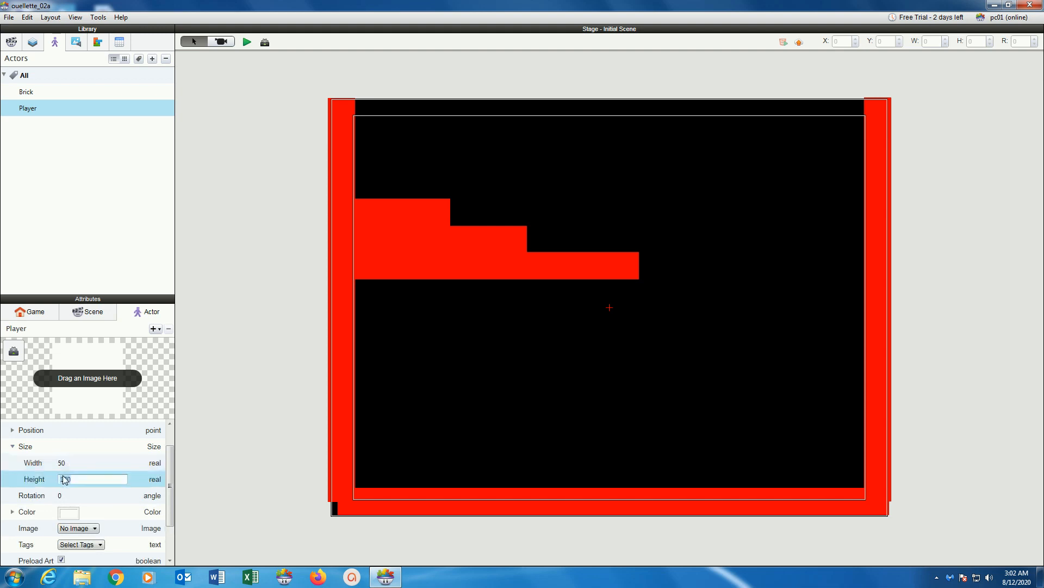
text(50)
key(Return)
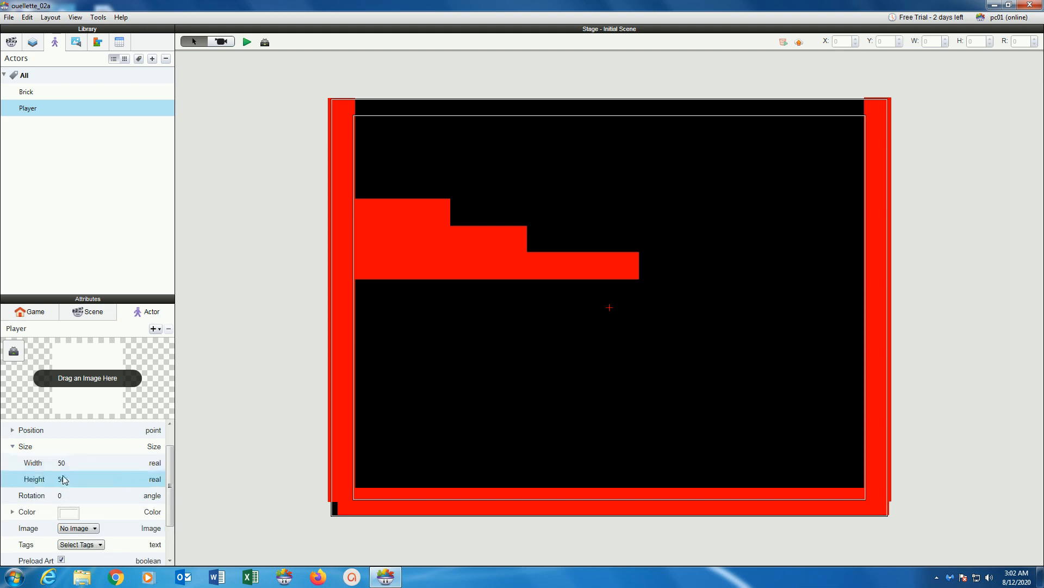
Step: Change the Player actor's color to light cyan from the basic colors
click(65, 513)
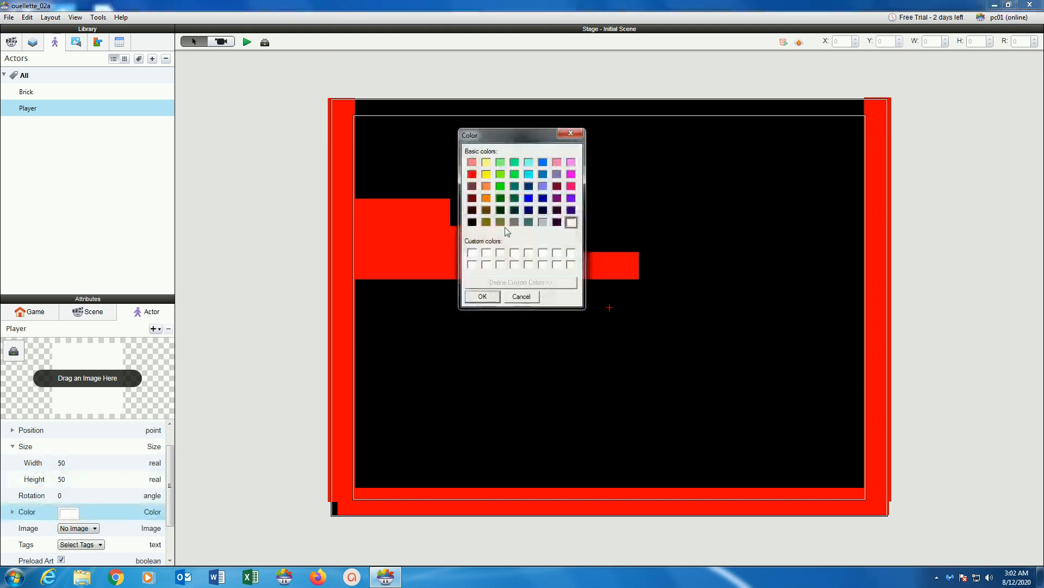
click(527, 163)
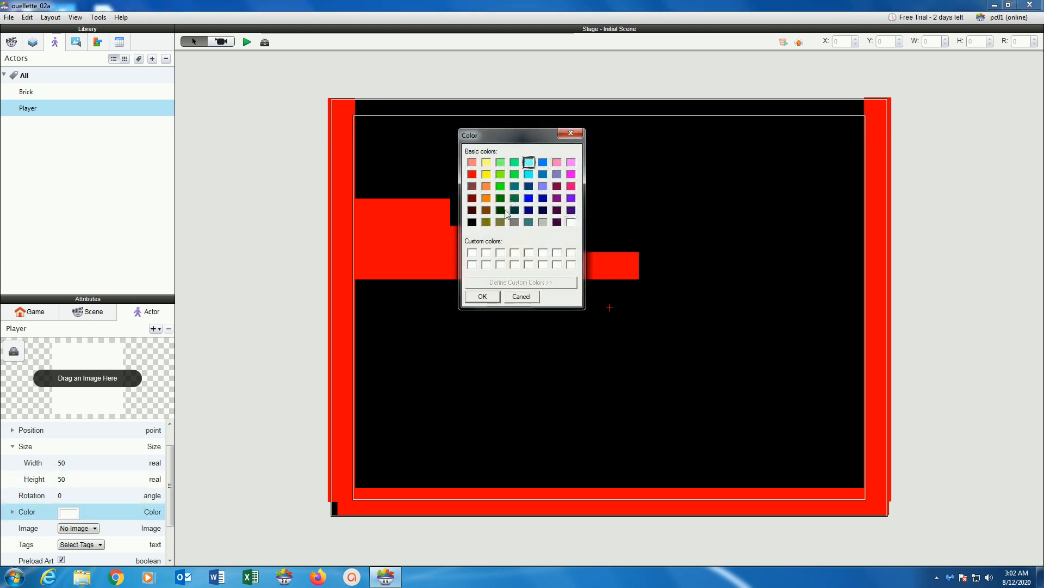
click(483, 297)
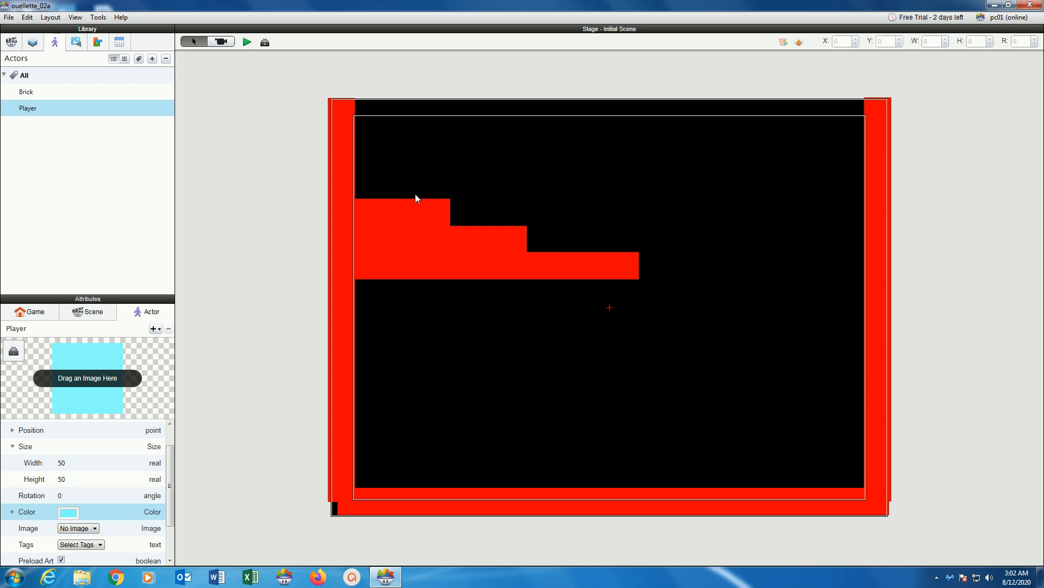
Step: Move all three stacked brick platforms lower as left-aligned steps, with the narrowest one on top at about X 132, Y 487
click(390, 157)
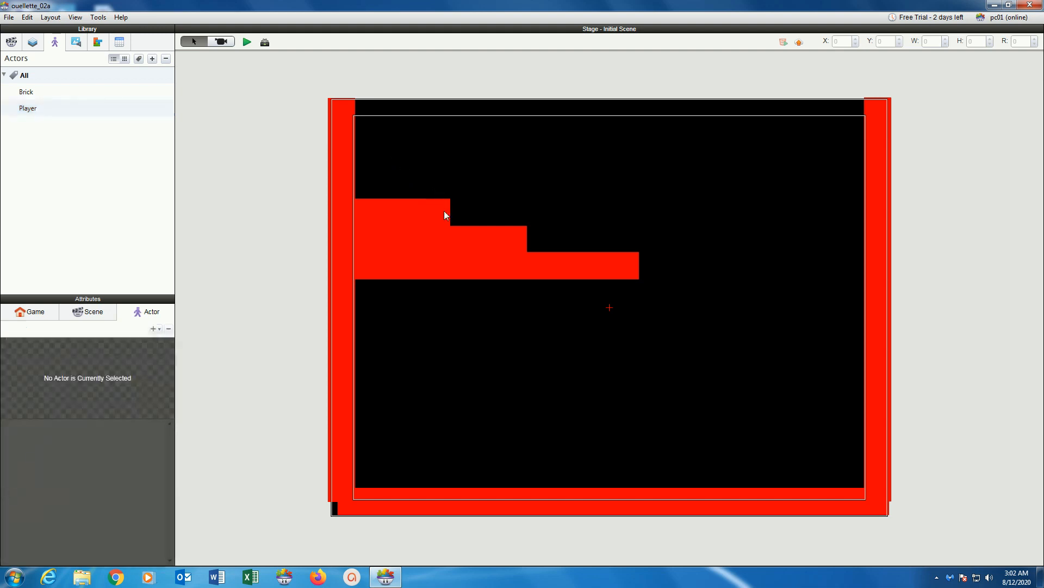
click(444, 211)
click(472, 238)
click(502, 265)
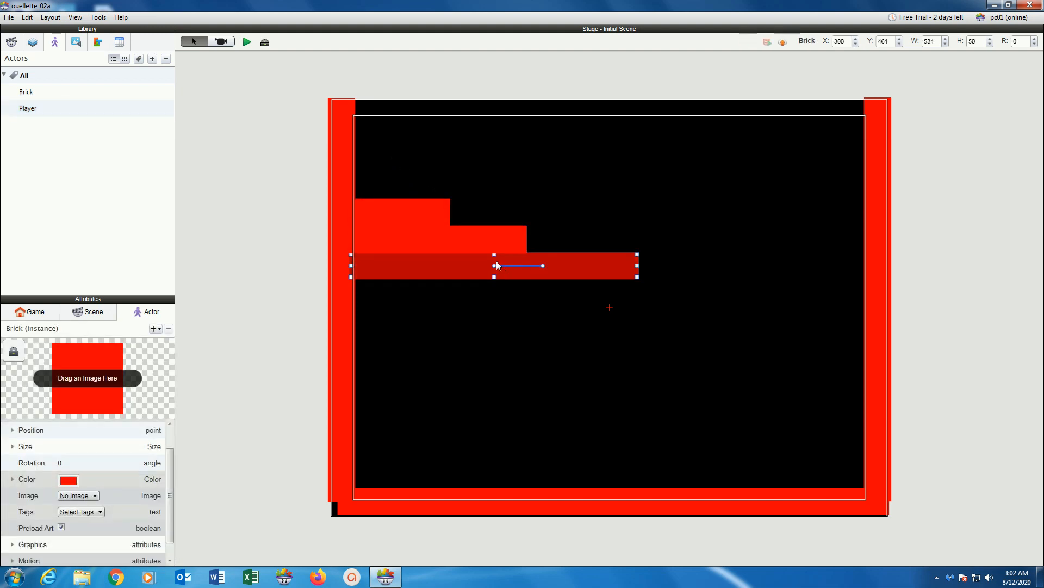
click(471, 240)
click(428, 209)
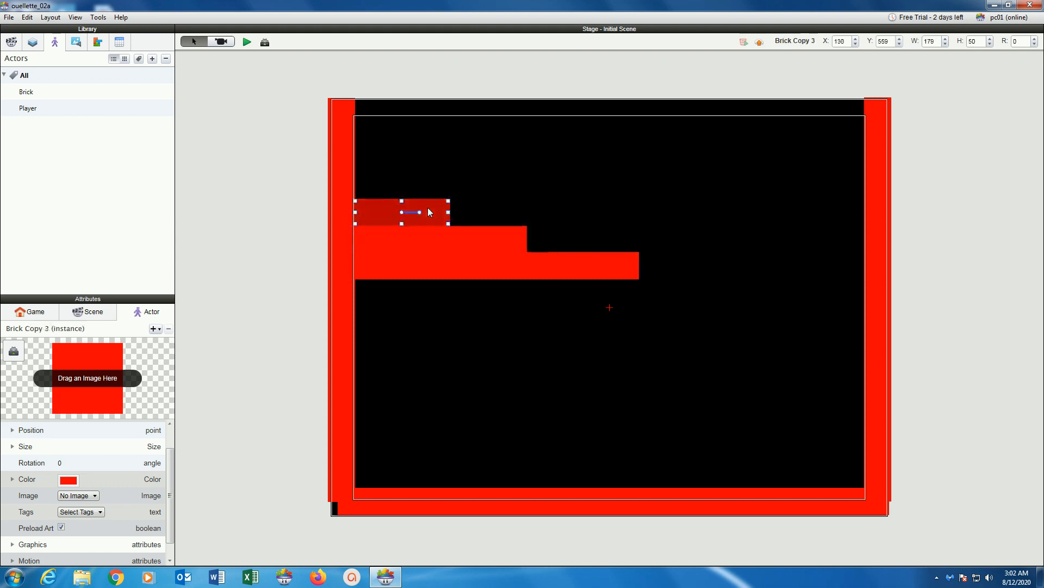
click(451, 266)
drag(451, 266, 456, 306)
click(439, 239)
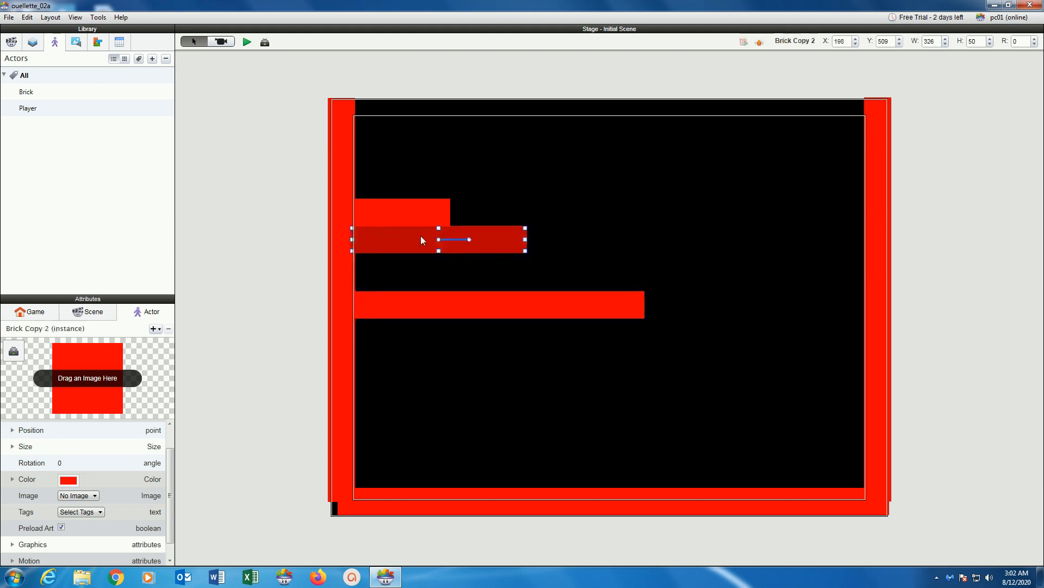
drag(421, 237, 423, 280)
click(406, 213)
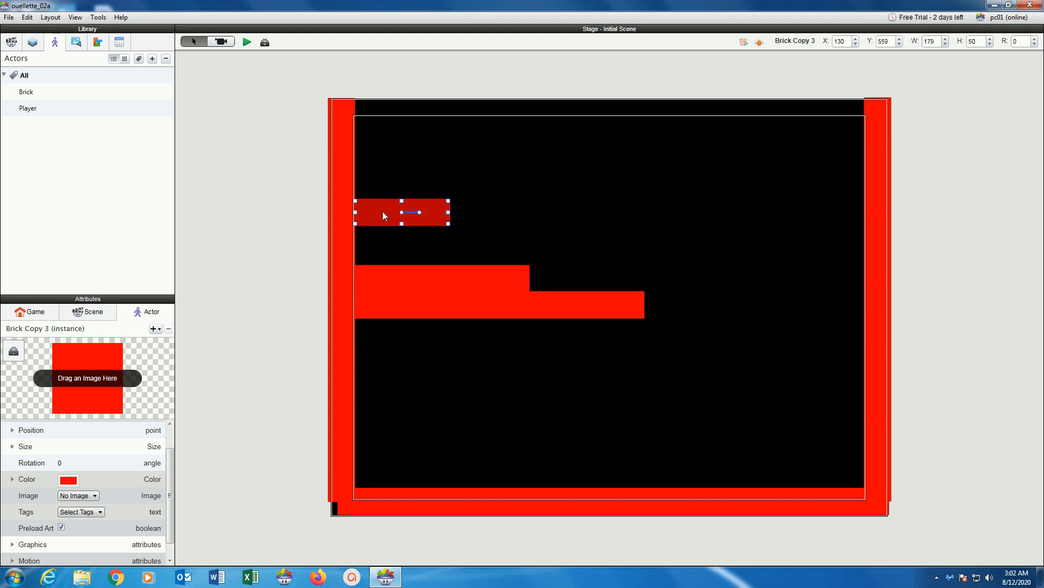
drag(383, 211, 384, 250)
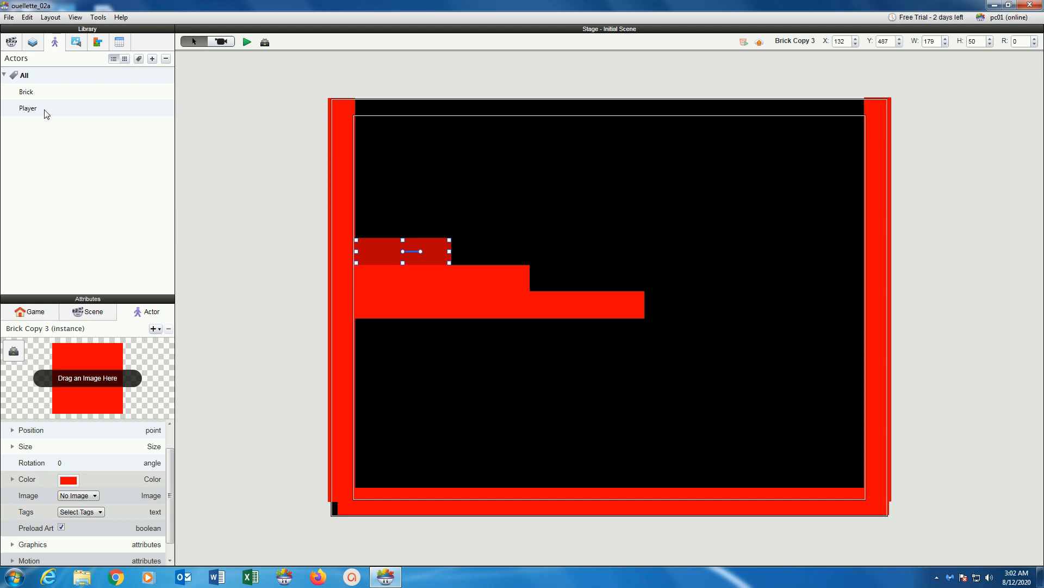
Step: Place a Player instance above the uppermost brick step at about X 147, Y 689, and save the project
drag(34, 108, 406, 151)
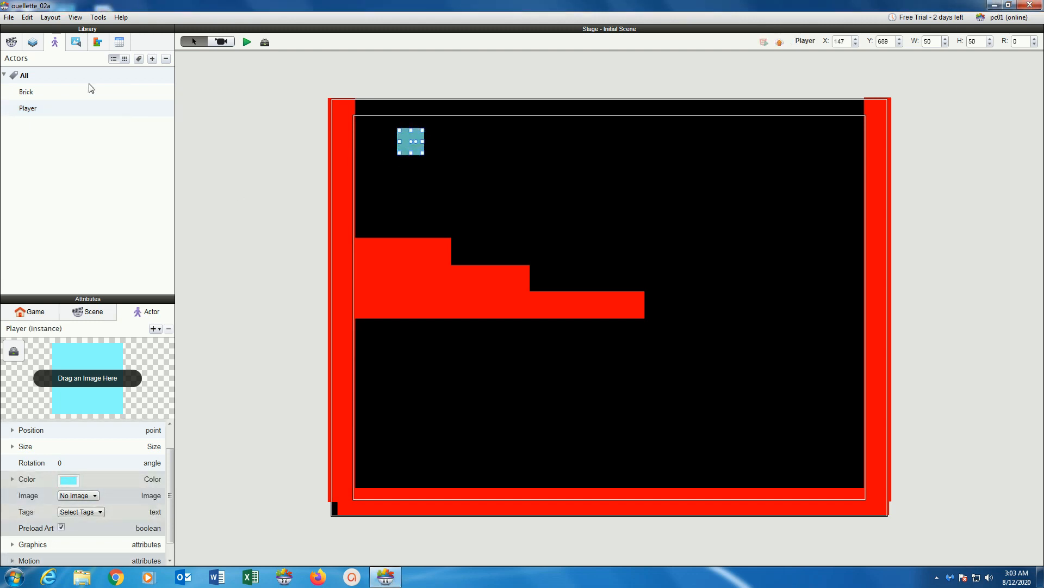
click(9, 16)
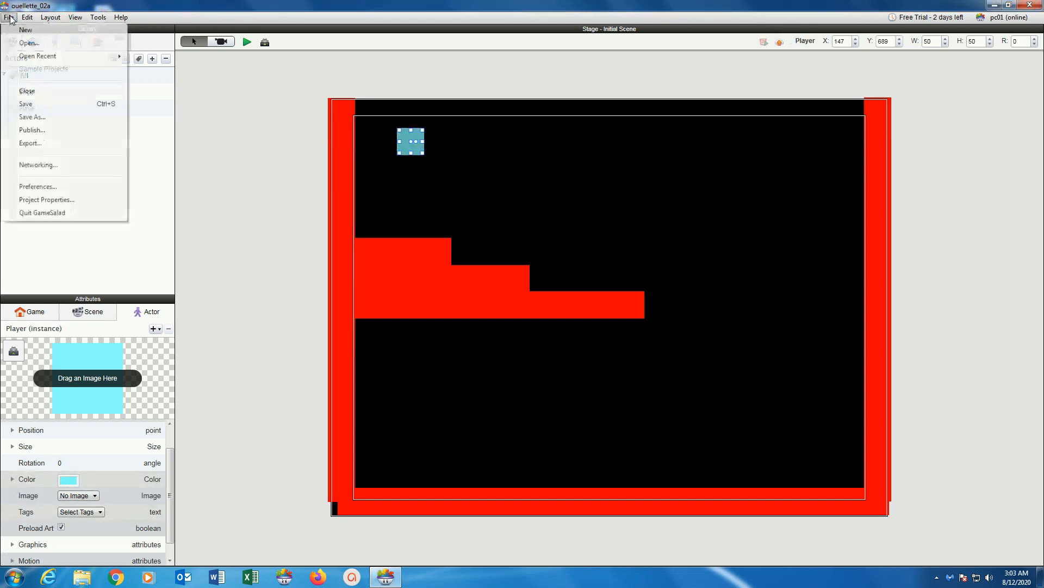
click(31, 104)
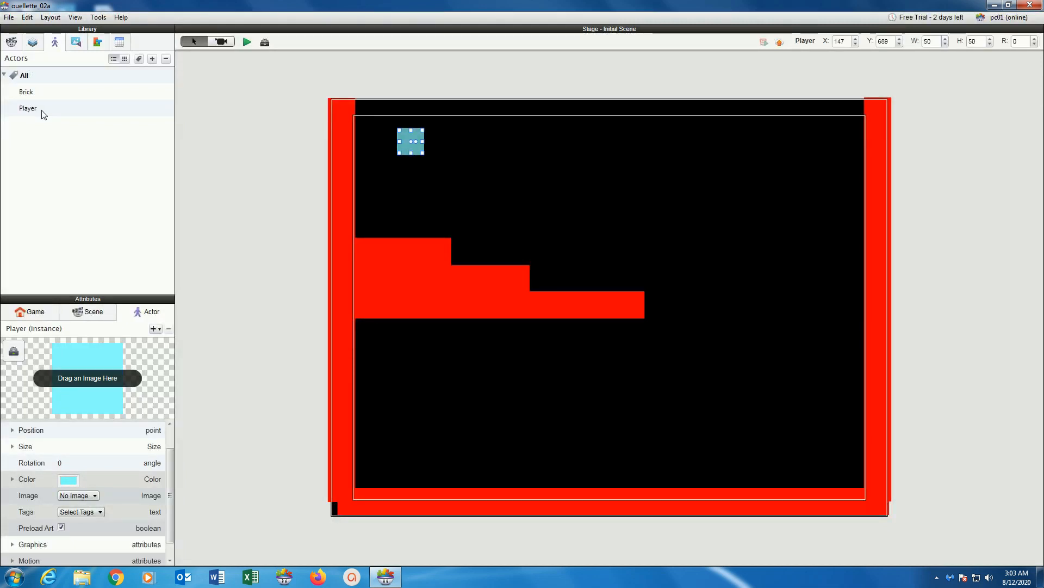
Step: Preview the scene and open the rules of the Player prototype and its placed instance
click(249, 44)
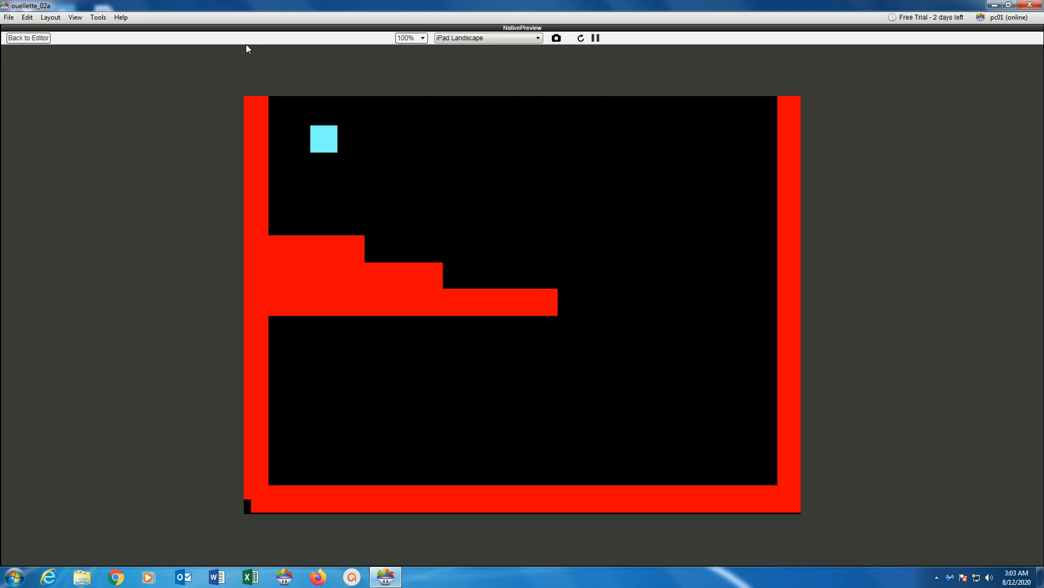
click(28, 37)
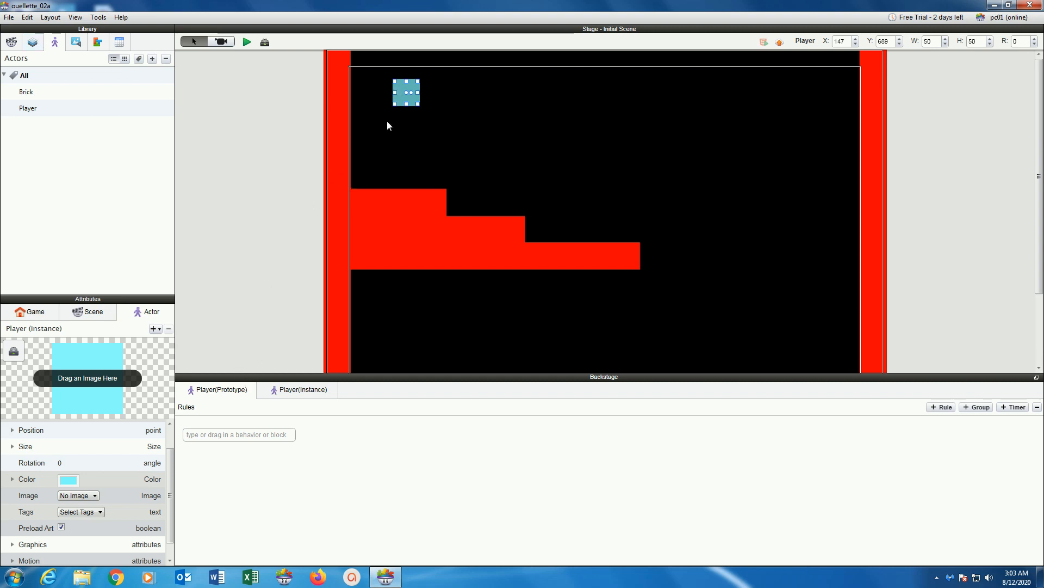
click(46, 175)
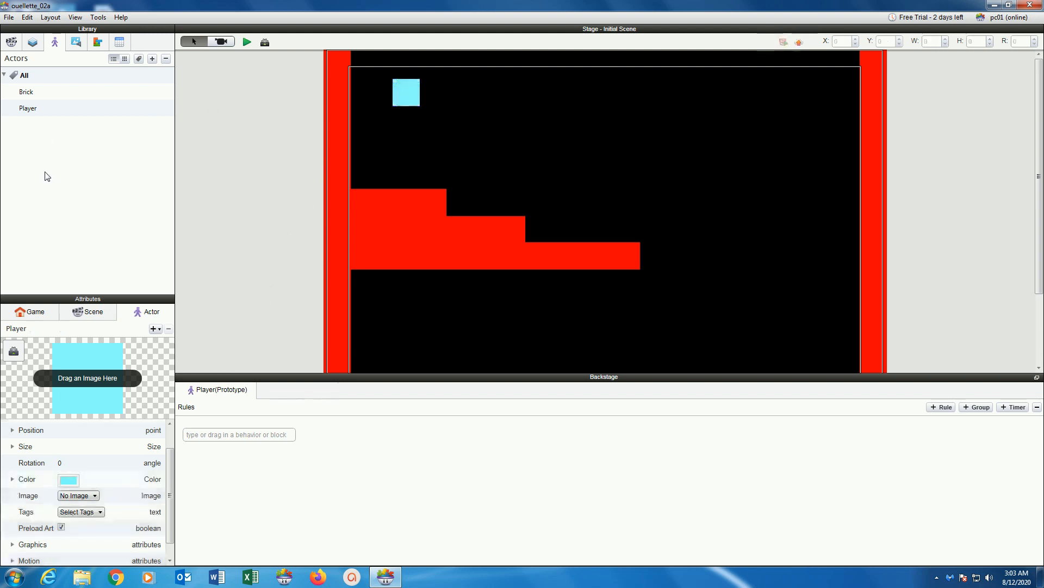
click(28, 109)
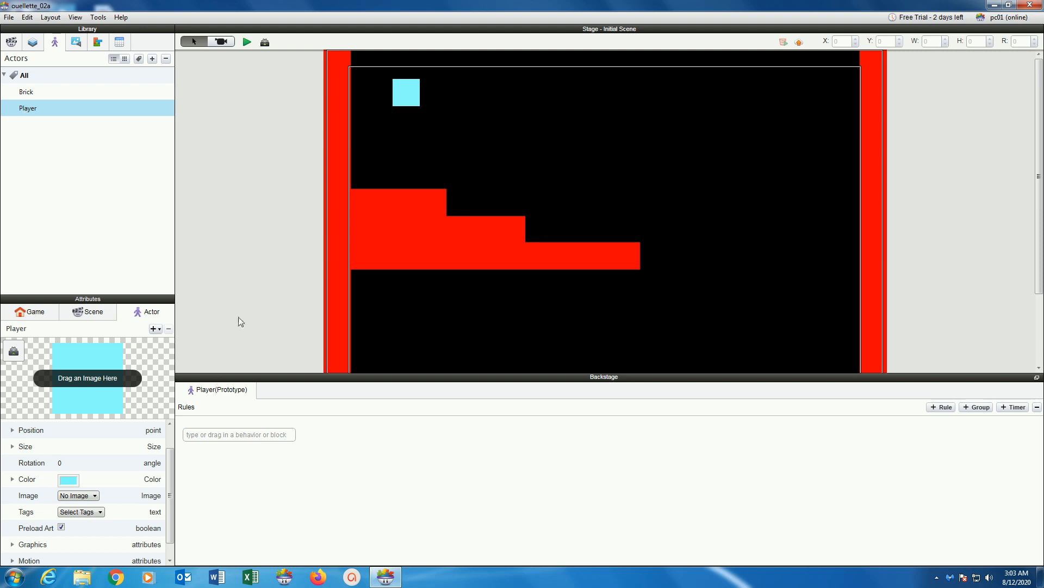
click(411, 95)
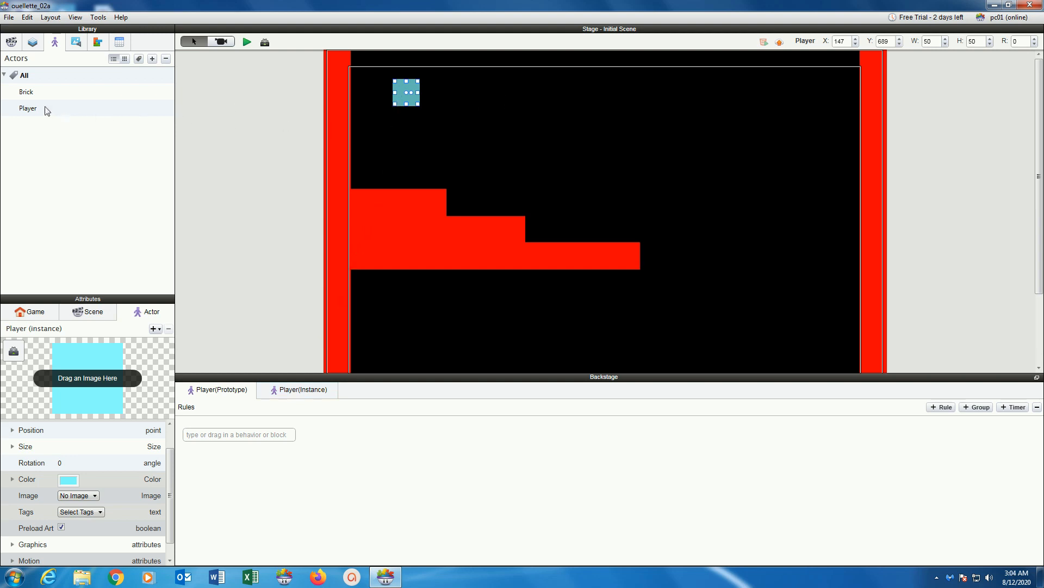
Step: Try two extra Player instances beside the first one, and delete both after viewing the instance rules
drag(47, 108, 498, 134)
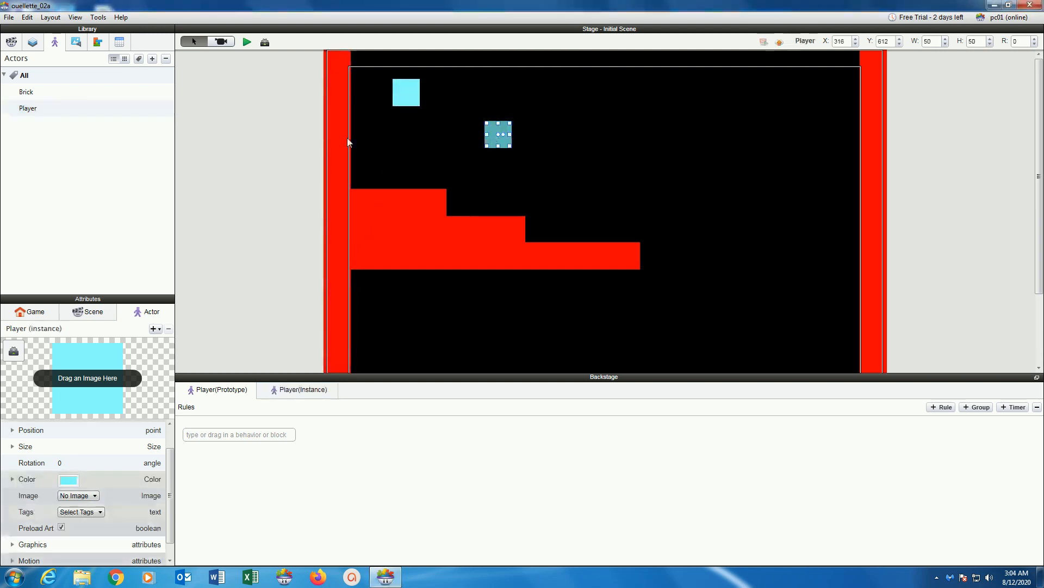
drag(59, 107, 571, 90)
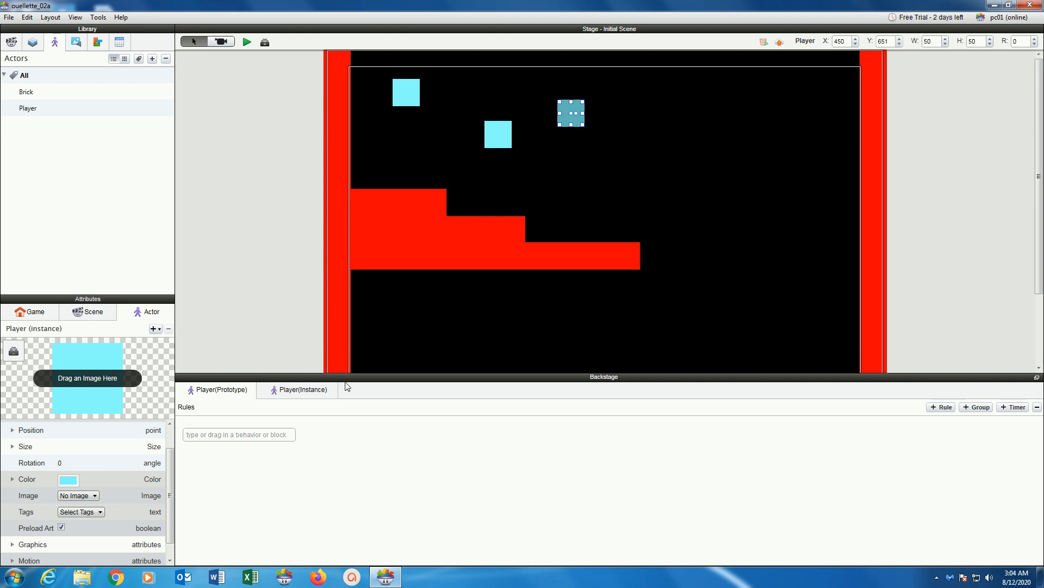
click(289, 391)
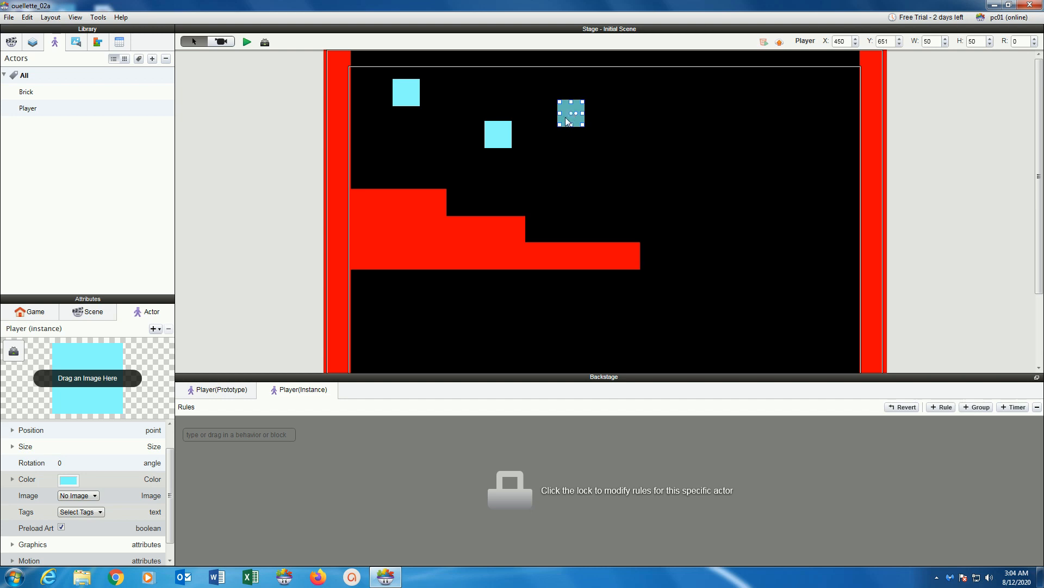
key(Delete)
click(505, 136)
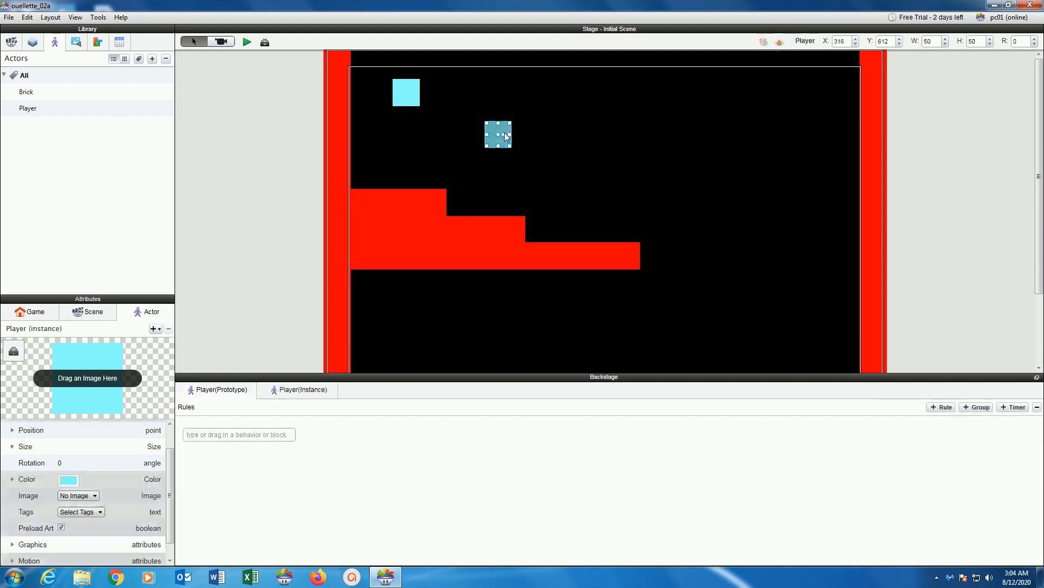
key(Delete)
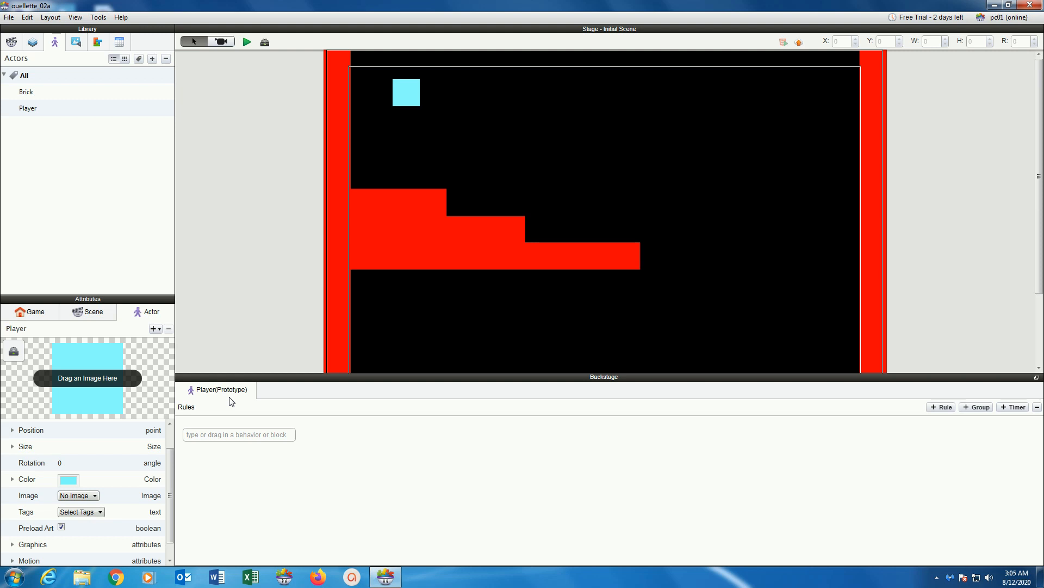
Step: Add an Accelerate behavior to the Player prototype with direction 270, relative to the scene
click(17, 107)
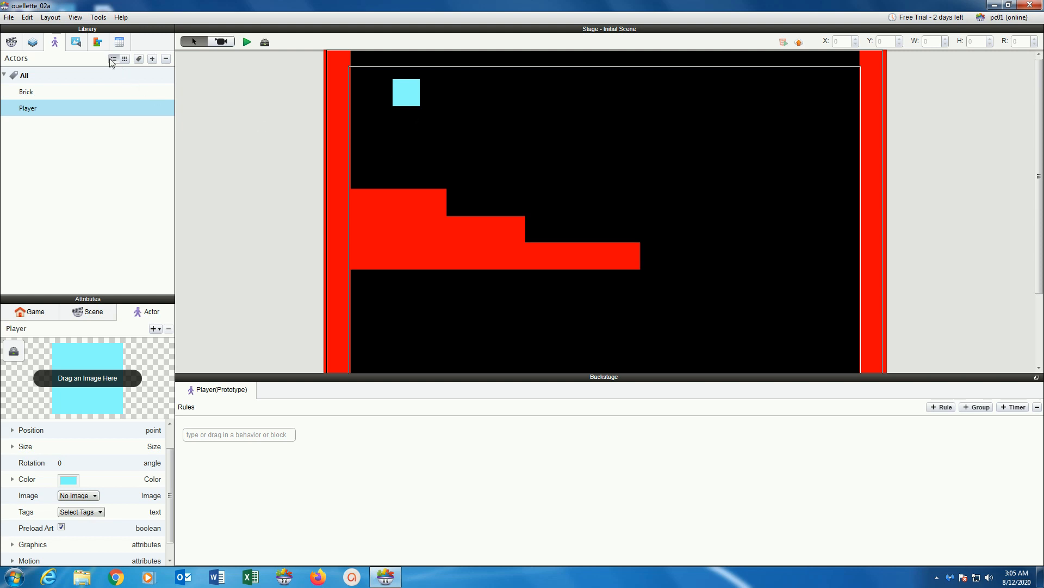
click(98, 43)
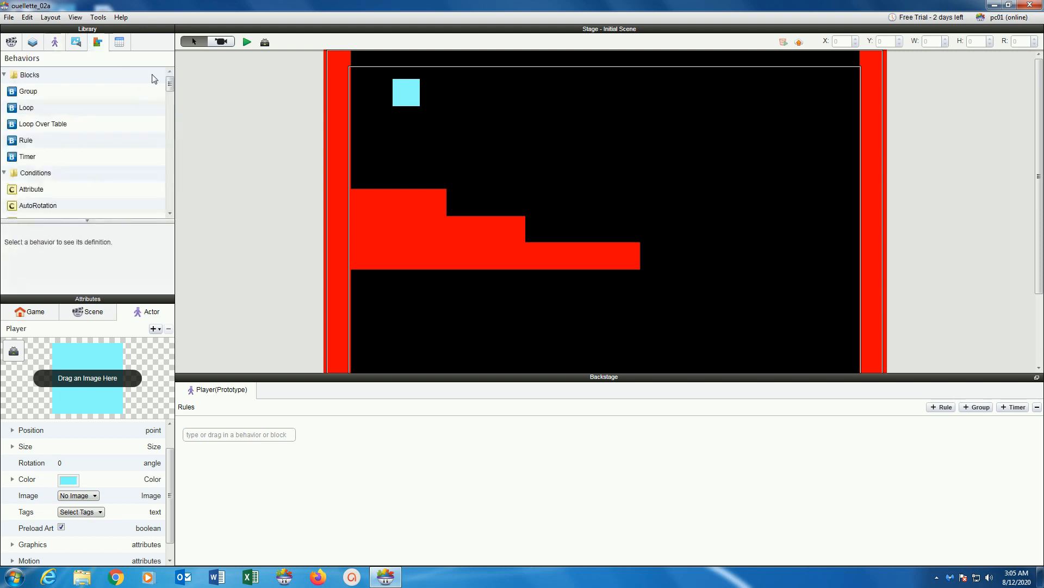
drag(168, 84, 169, 111)
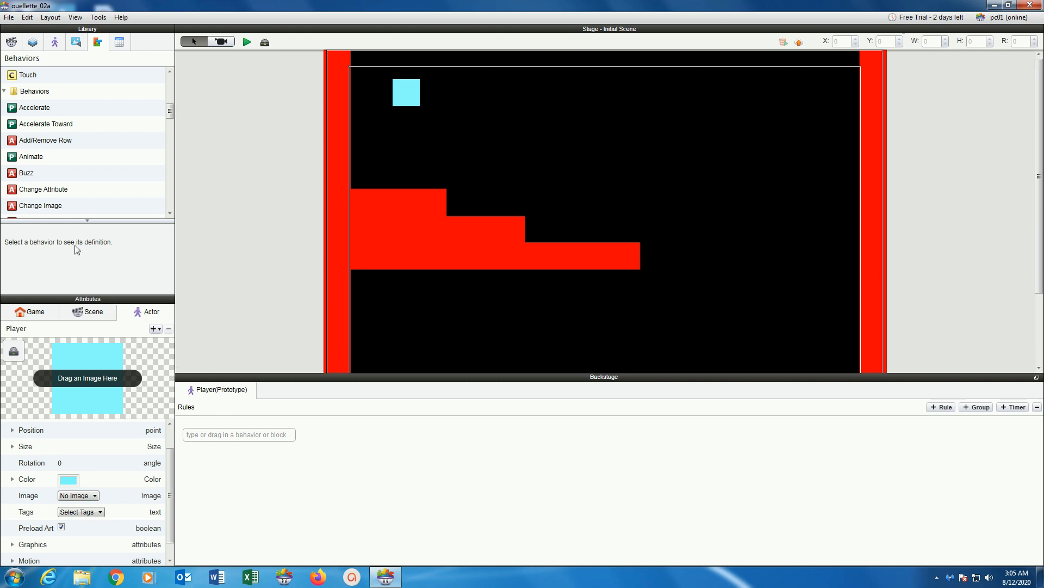
drag(9, 112, 241, 450)
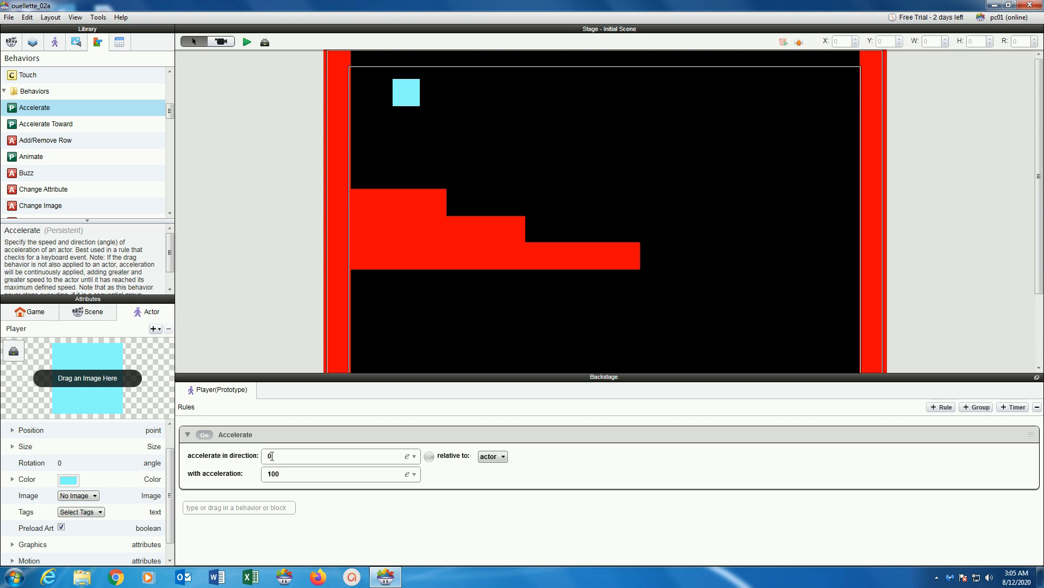
click(272, 456)
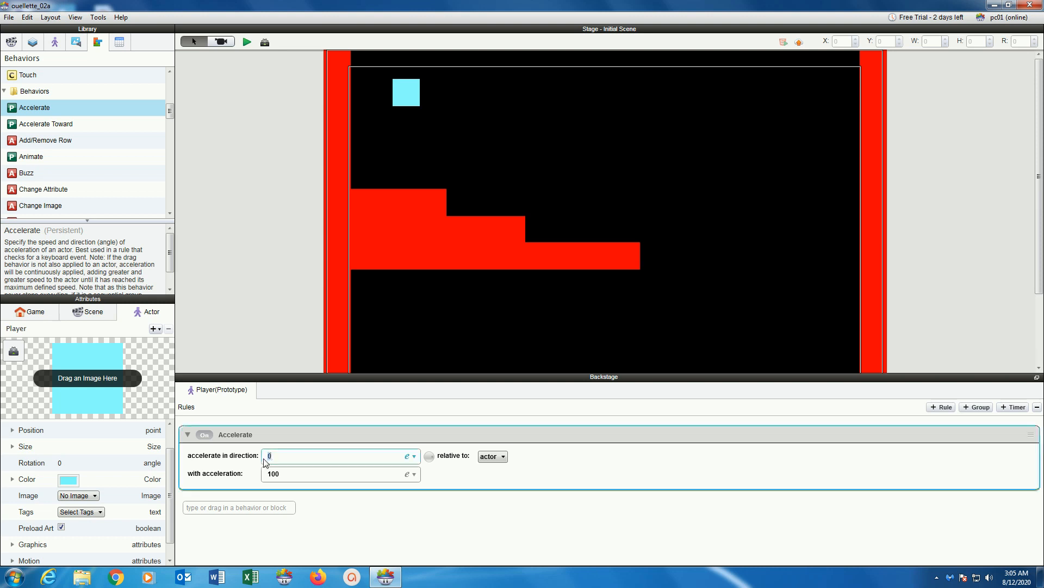
text(270)
click(492, 457)
click(497, 475)
Step: Save the project and preview the Player's downward acceleration, replaying it once before returning to the editor
click(8, 17)
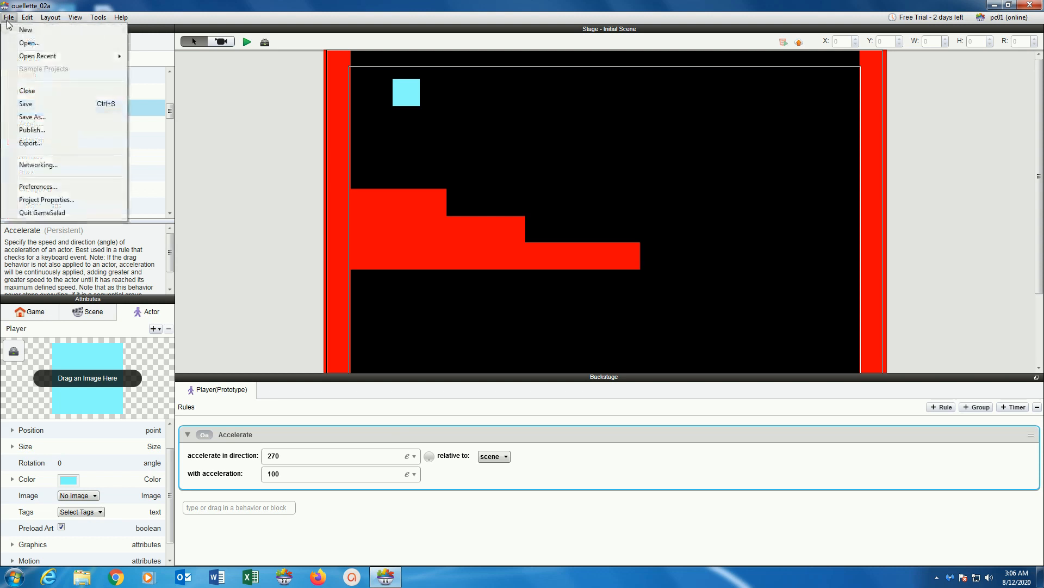
click(24, 104)
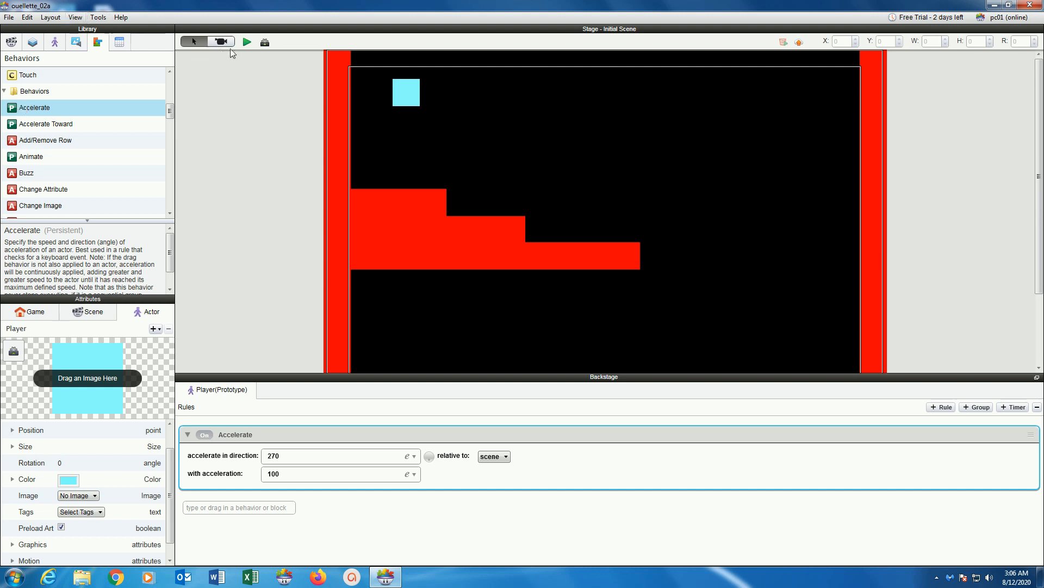
click(247, 43)
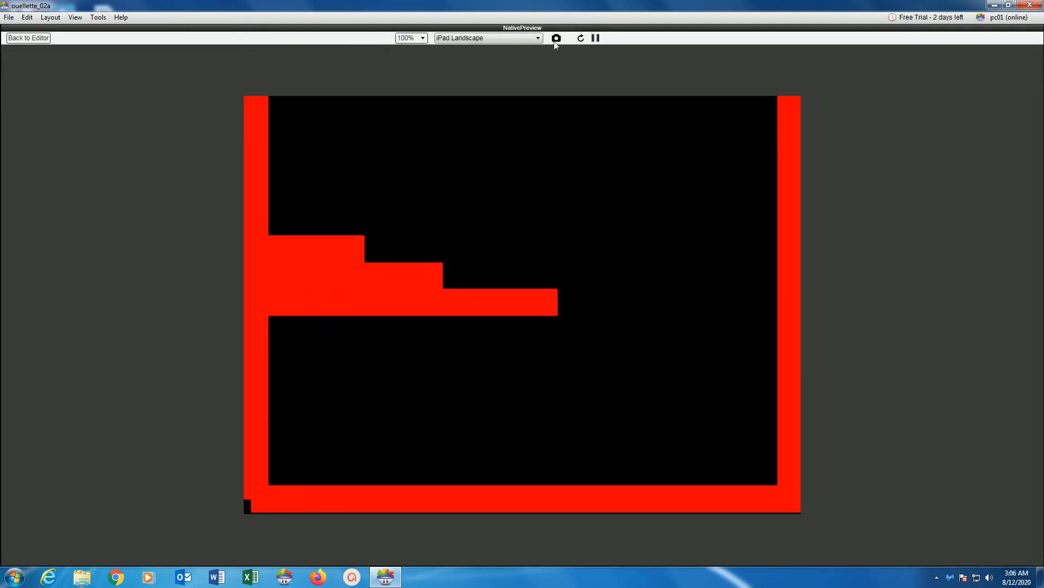
click(581, 38)
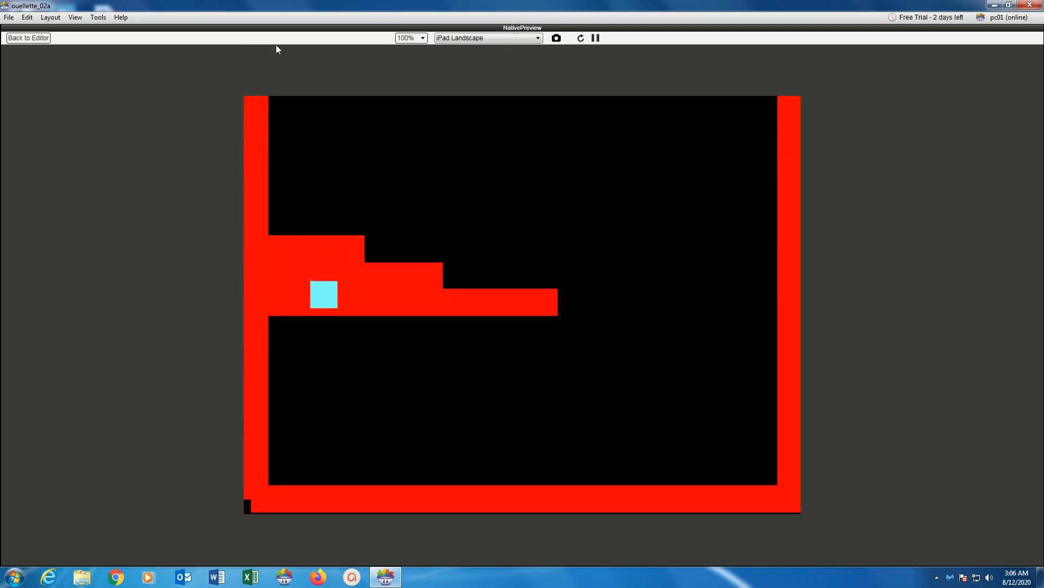
click(42, 38)
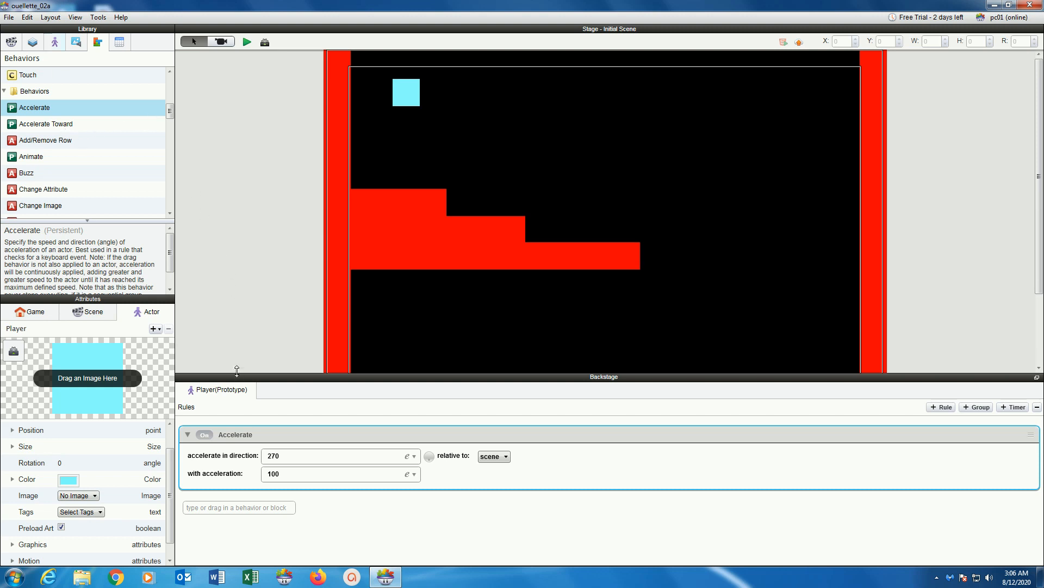
Step: Add a Collide behavior to the Player prototype so it bounces when colliding with actors of type Brick
drag(237, 371, 219, 173)
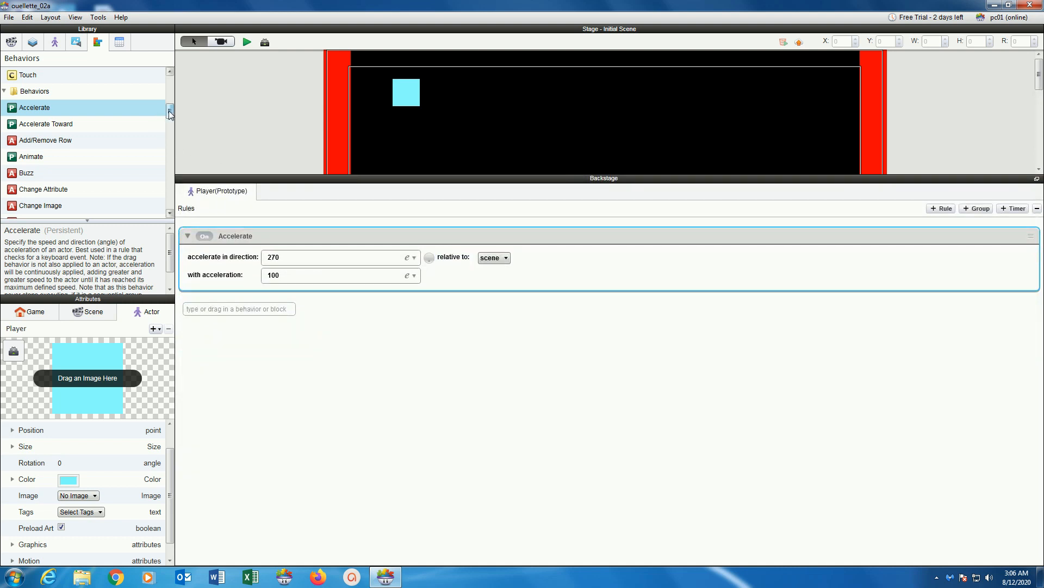
drag(171, 112, 170, 128)
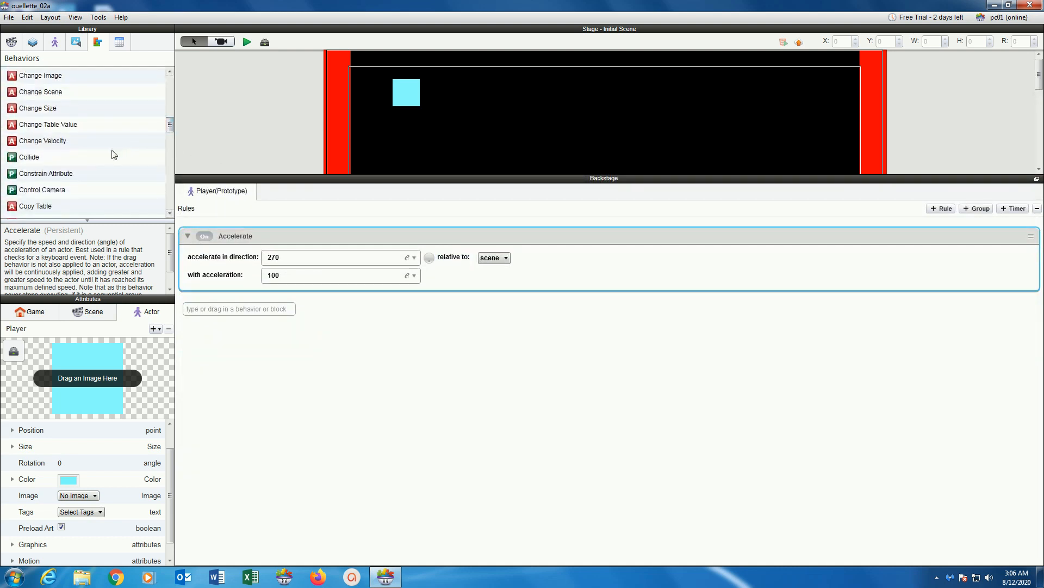
click(85, 157)
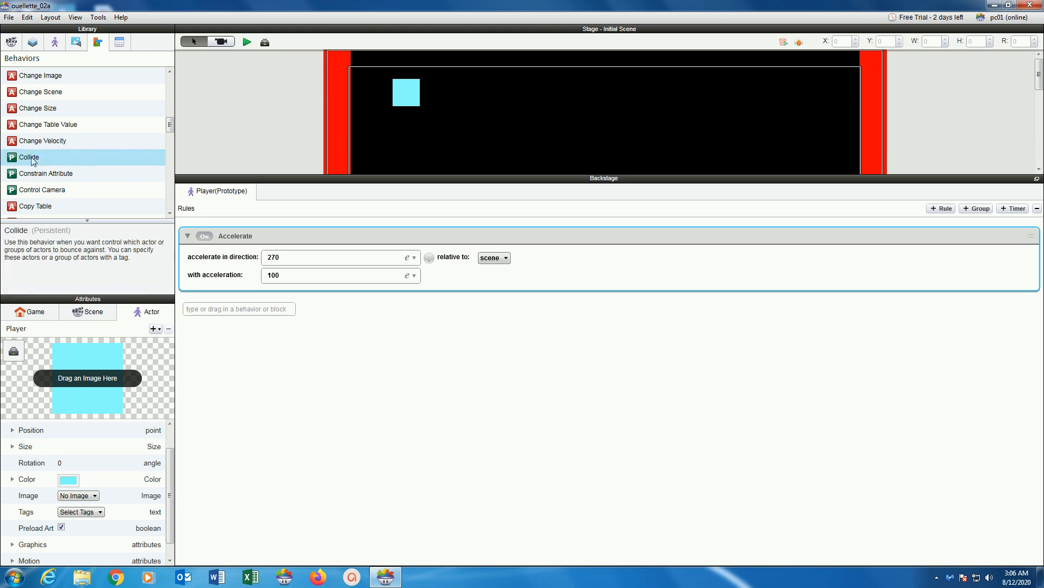
drag(32, 160, 248, 353)
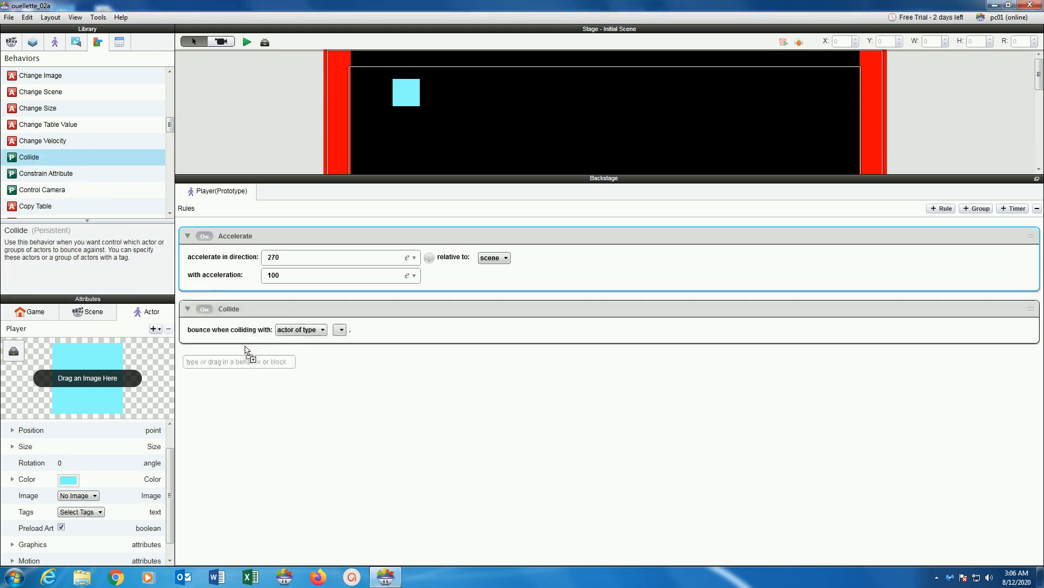
click(296, 329)
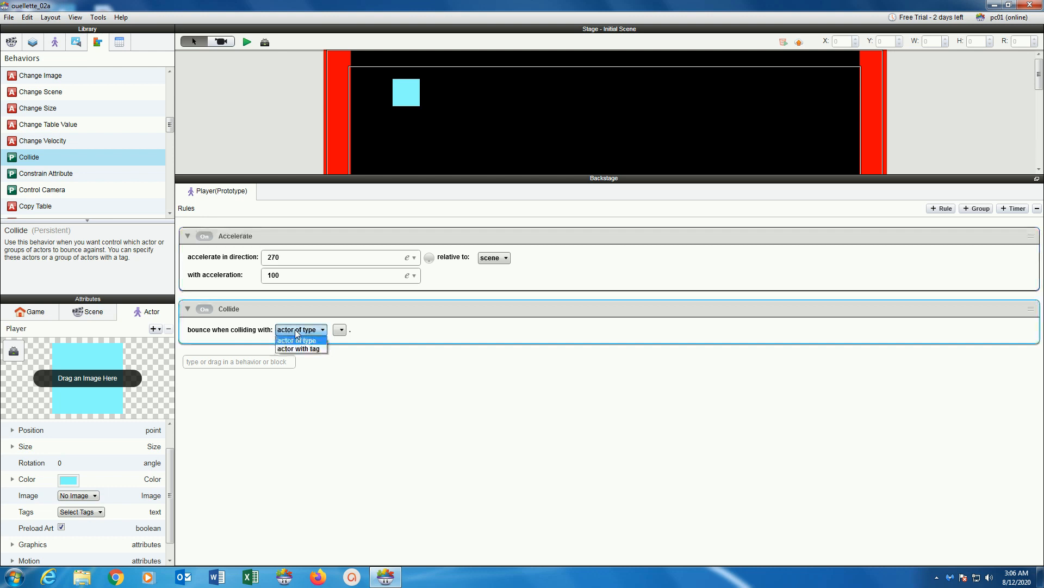
click(263, 334)
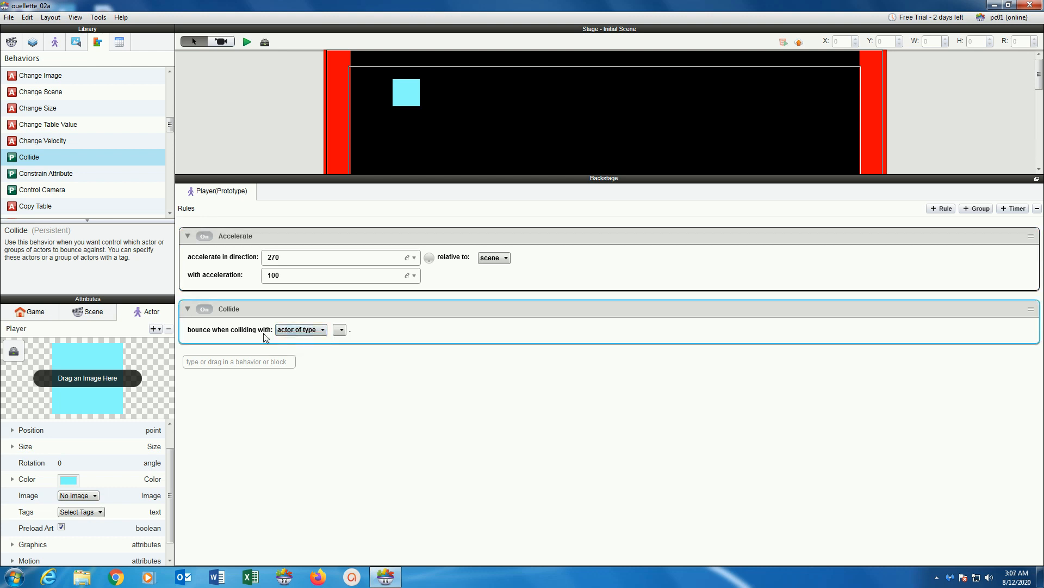
click(341, 330)
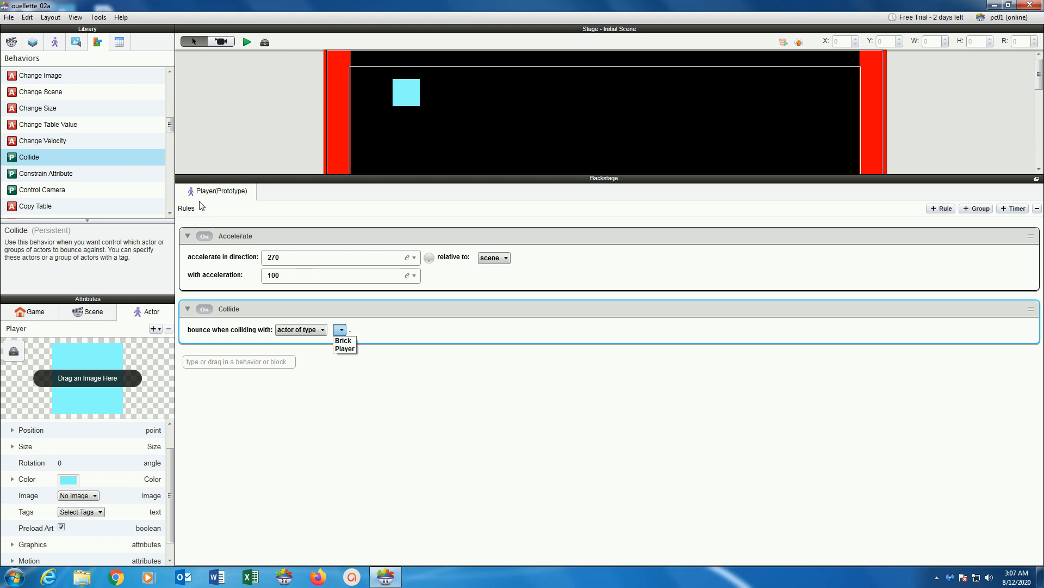
click(342, 341)
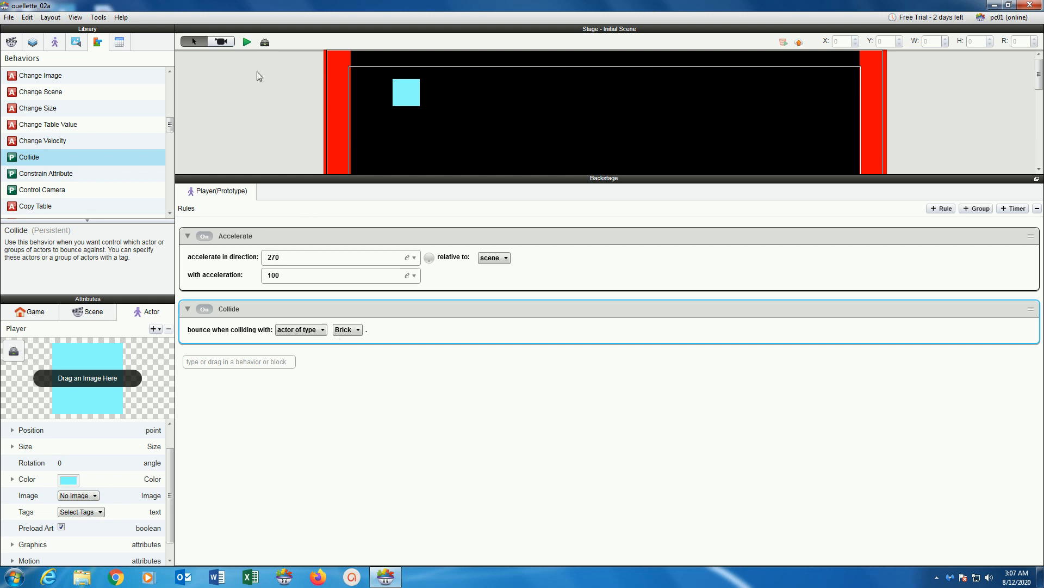
Step: Preview the collision between the Player and the bricks, and return to the editor
click(265, 43)
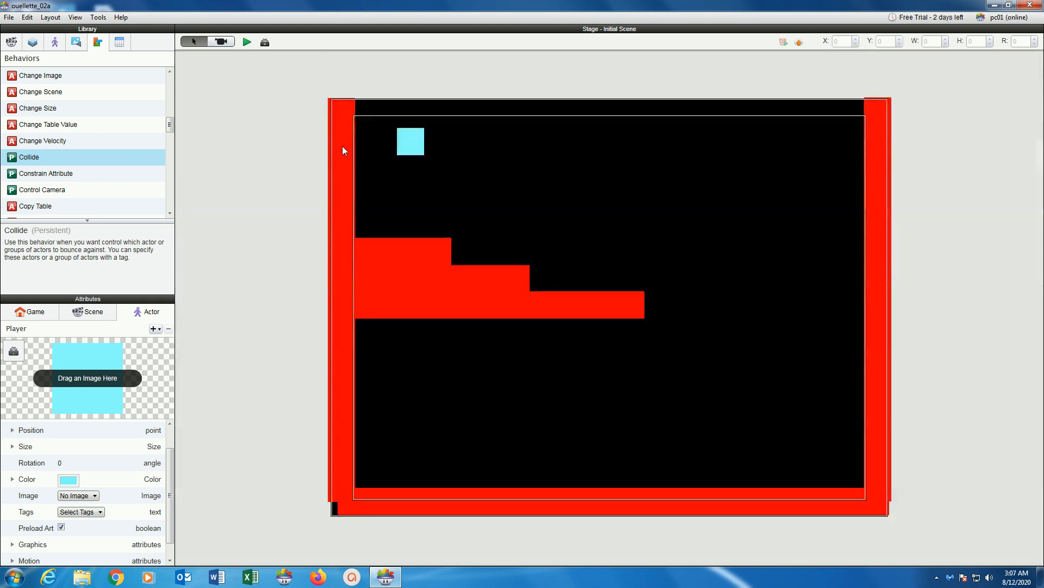
click(244, 42)
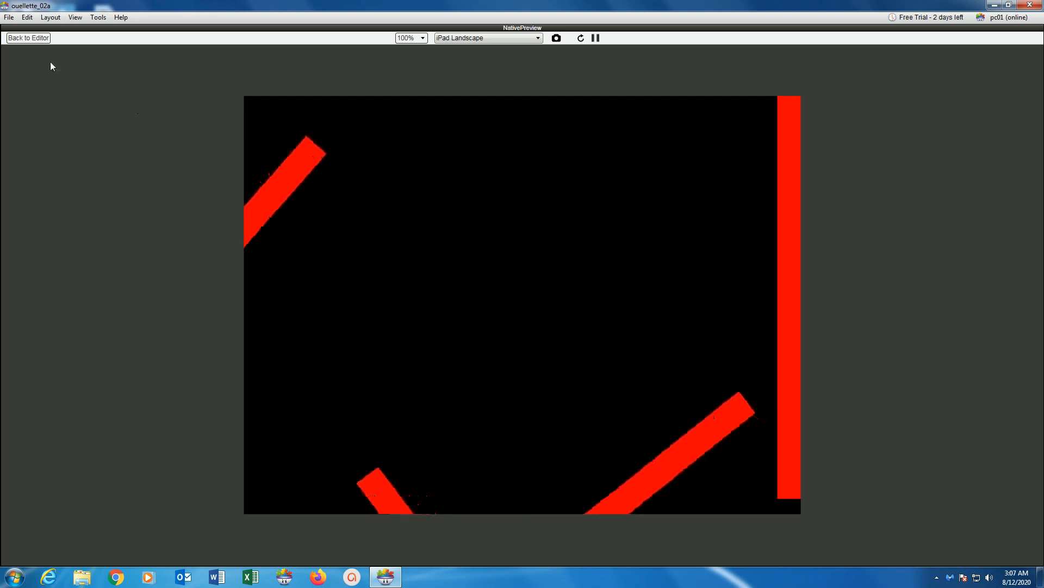
click(39, 38)
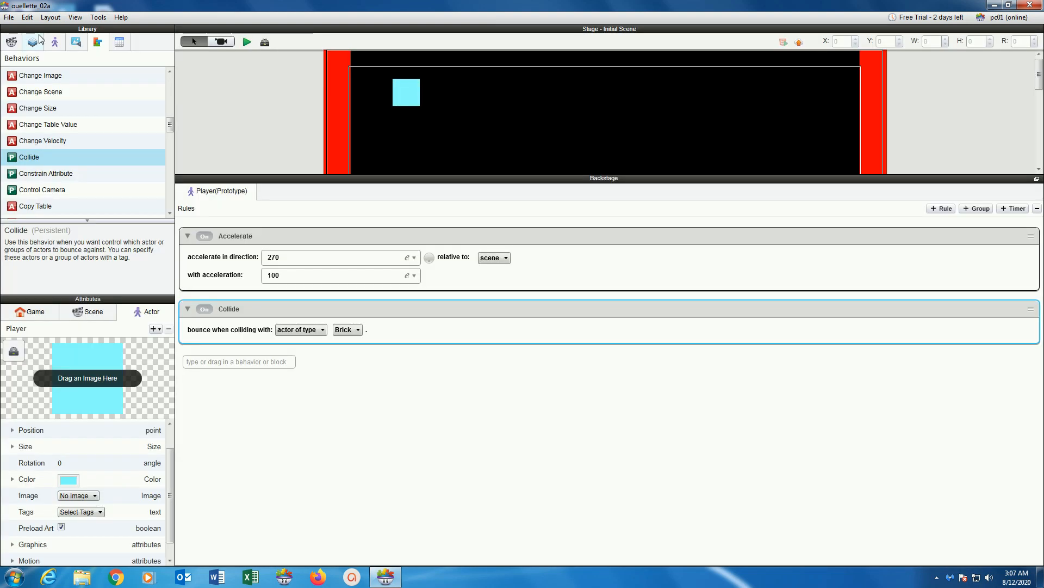
Step: Turn off Movable in the Brick actor's physics attributes and preview the scene
click(54, 43)
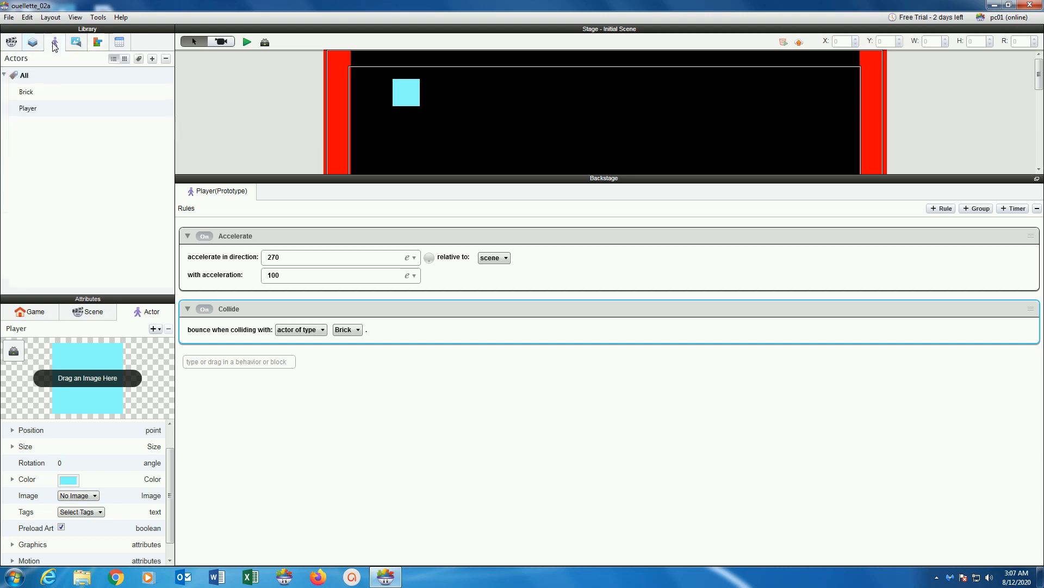
click(48, 92)
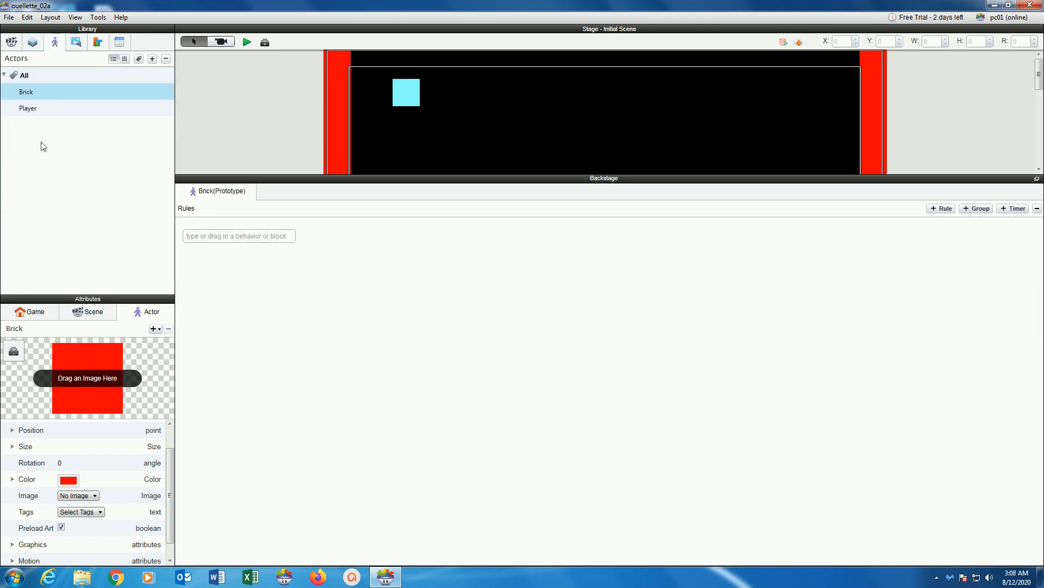
scroll(169, 466, down, 1)
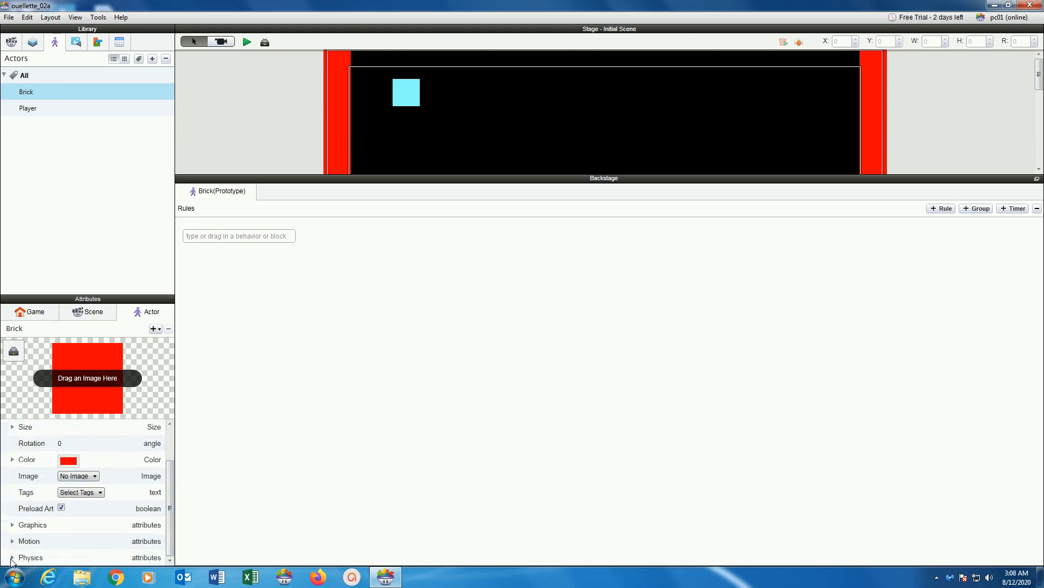
click(12, 557)
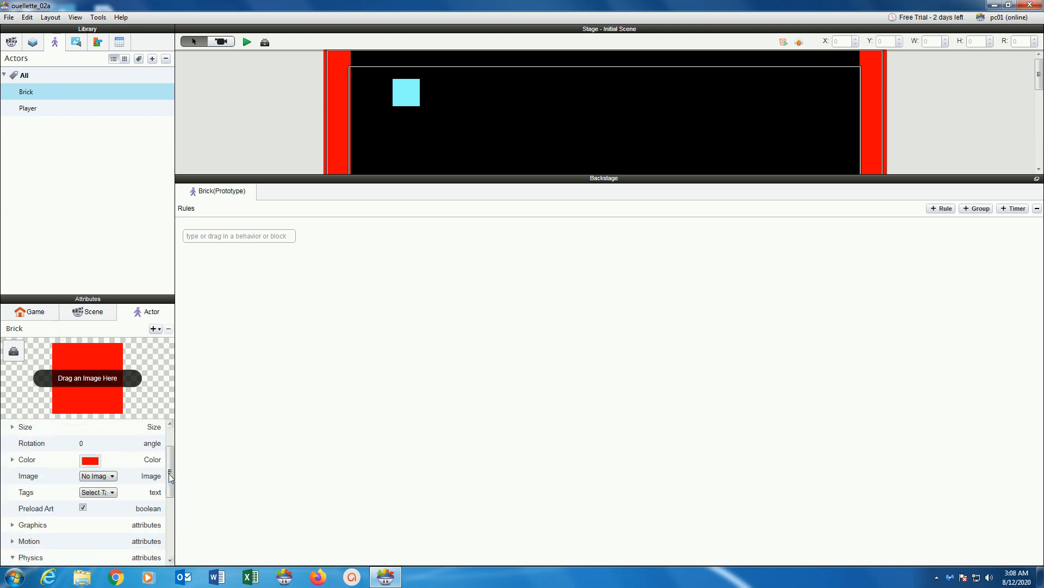
drag(170, 478, 172, 531)
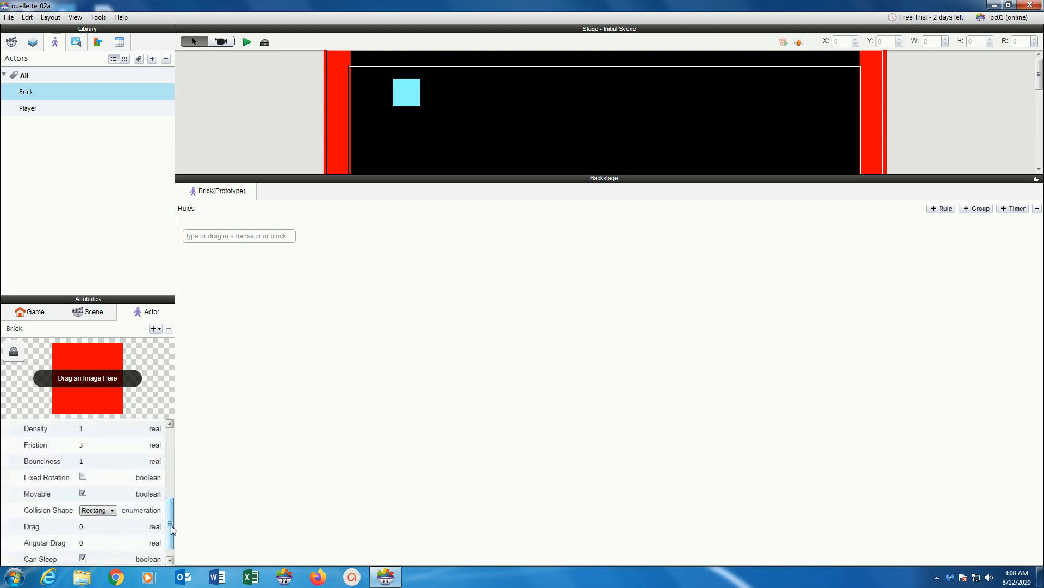
click(83, 494)
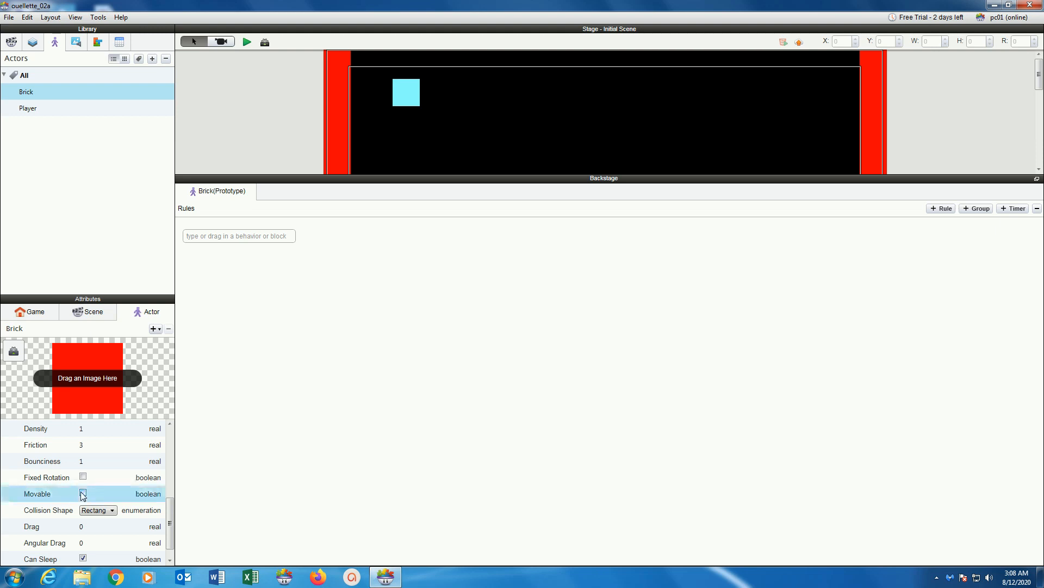
click(246, 44)
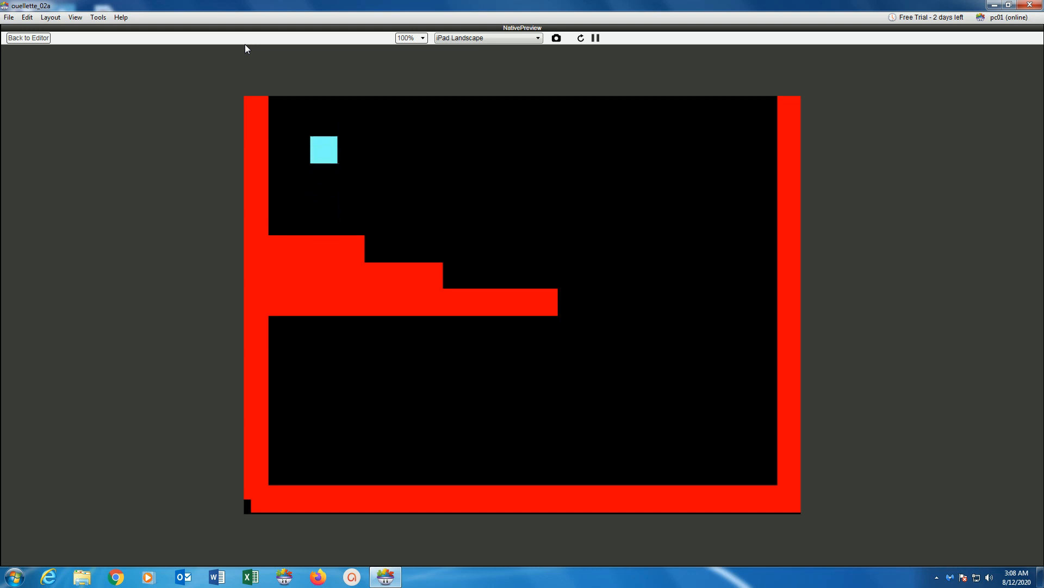
click(18, 38)
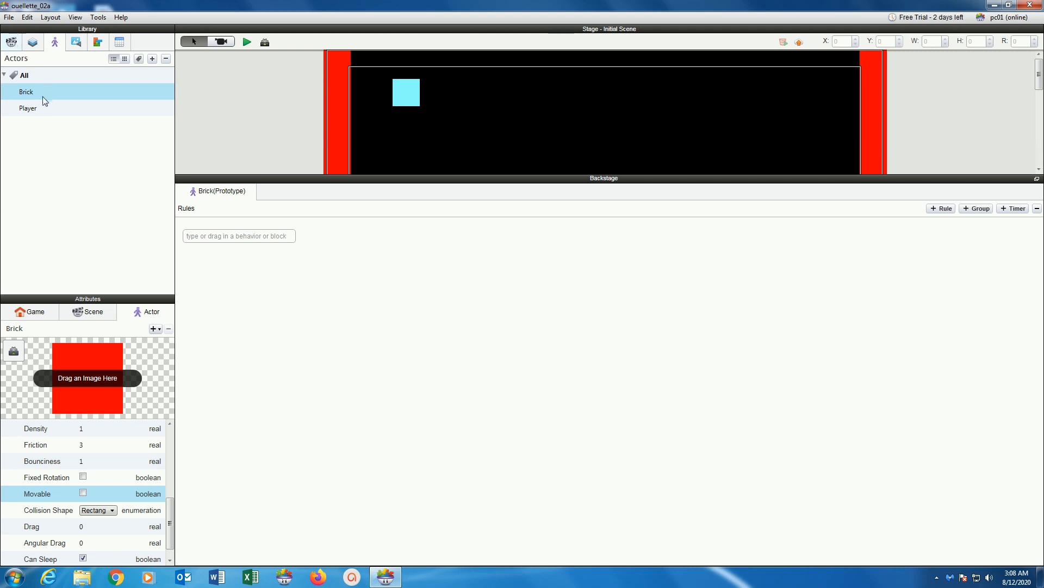
Step: Set the Brick actor's bounciness to 0 and preview how the Player lands
drag(168, 505, 172, 541)
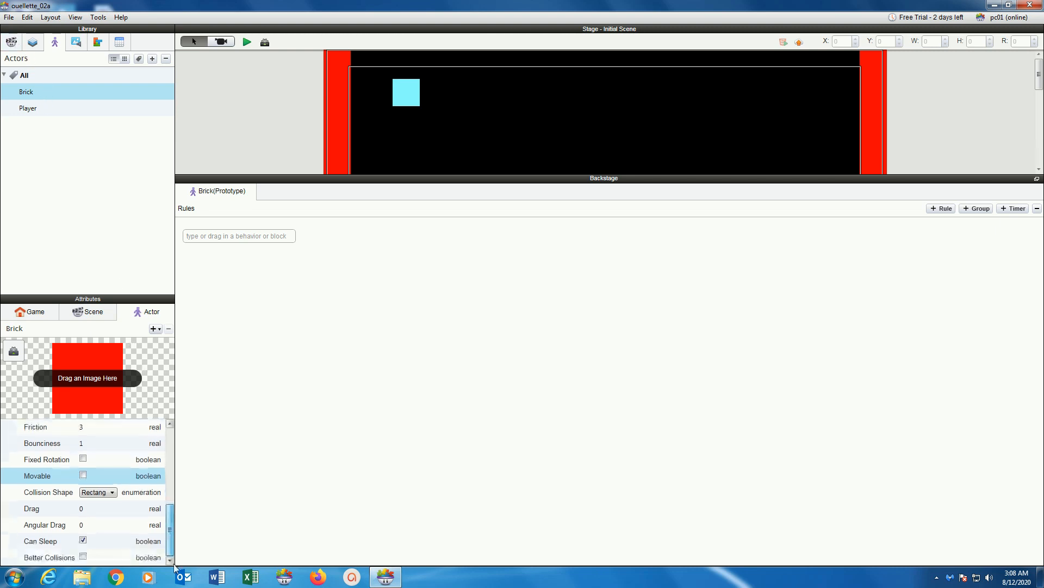
scroll(32, 459, up, 1)
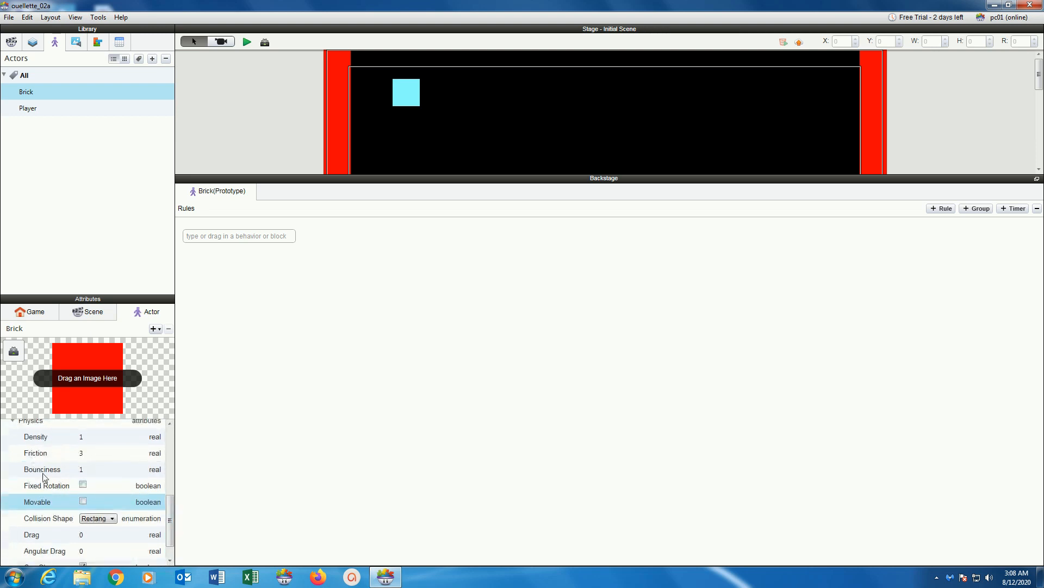
click(81, 471)
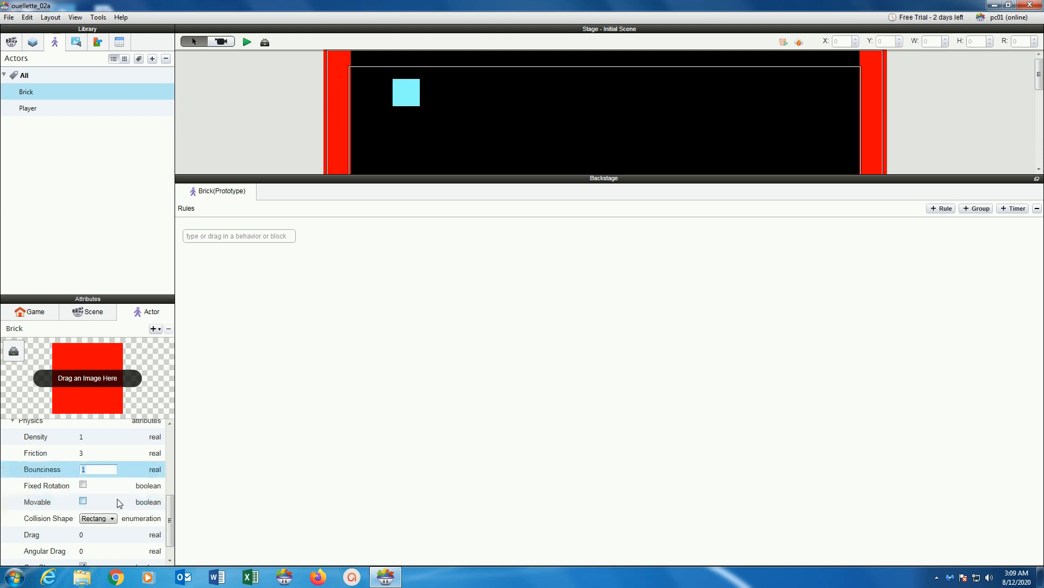
key(Return)
click(247, 44)
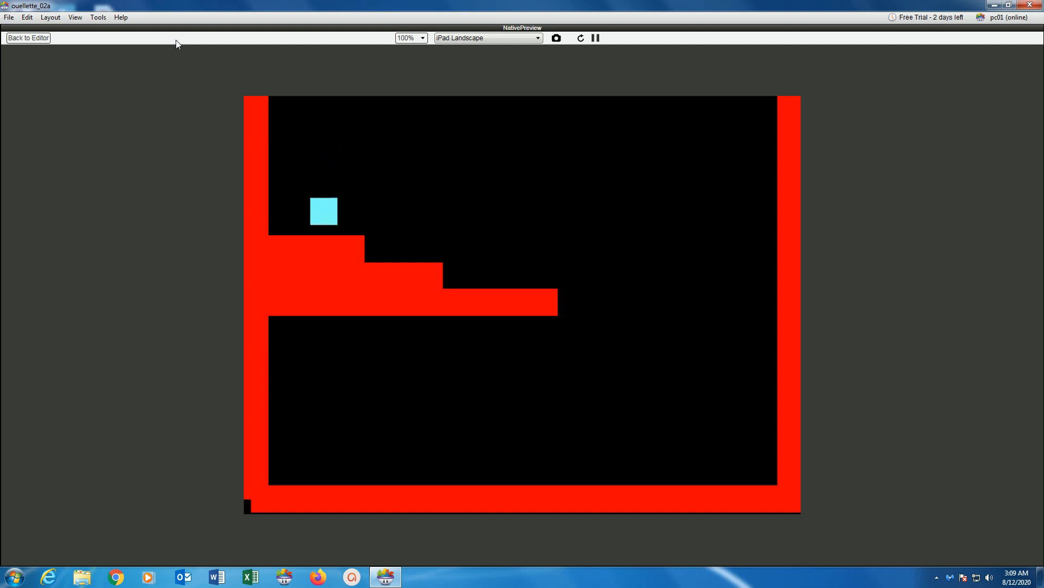
click(29, 39)
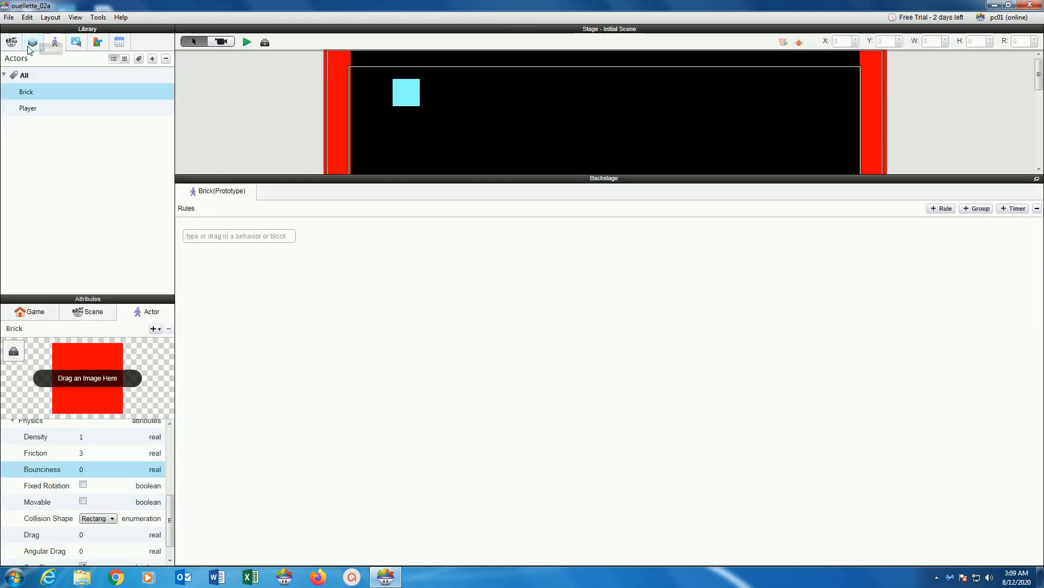
Step: Set the Player actor's bounciness to 0.5 and preview the landing, replaying it once before returning to the editor
click(37, 109)
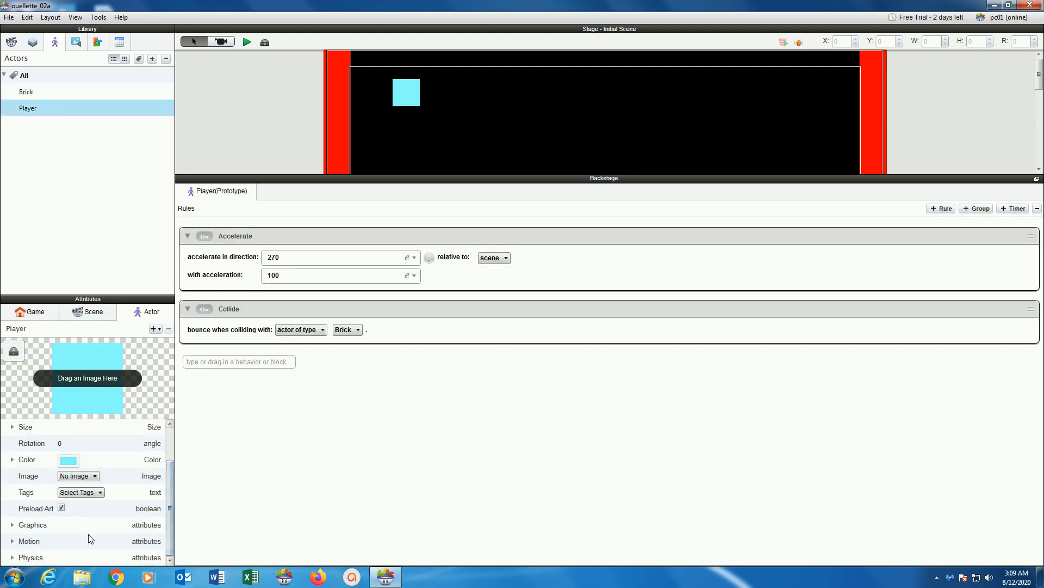
click(12, 557)
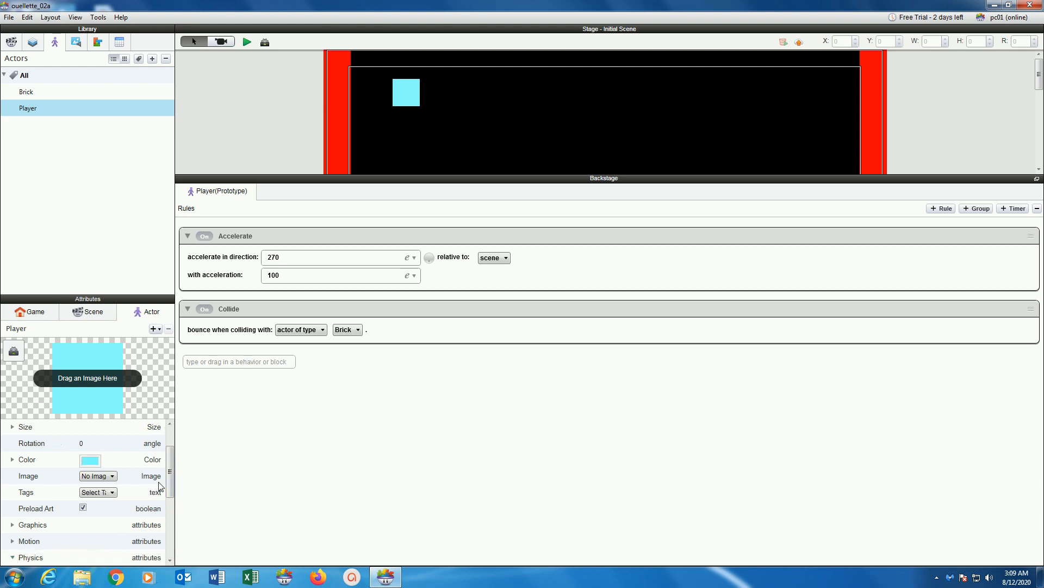
scroll(170, 486, down, 5)
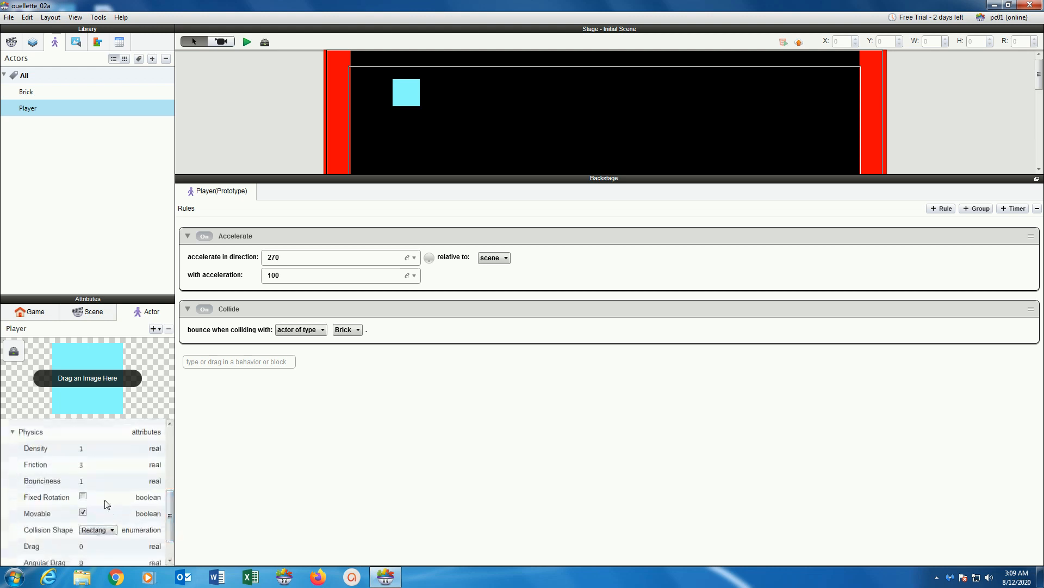
click(83, 481)
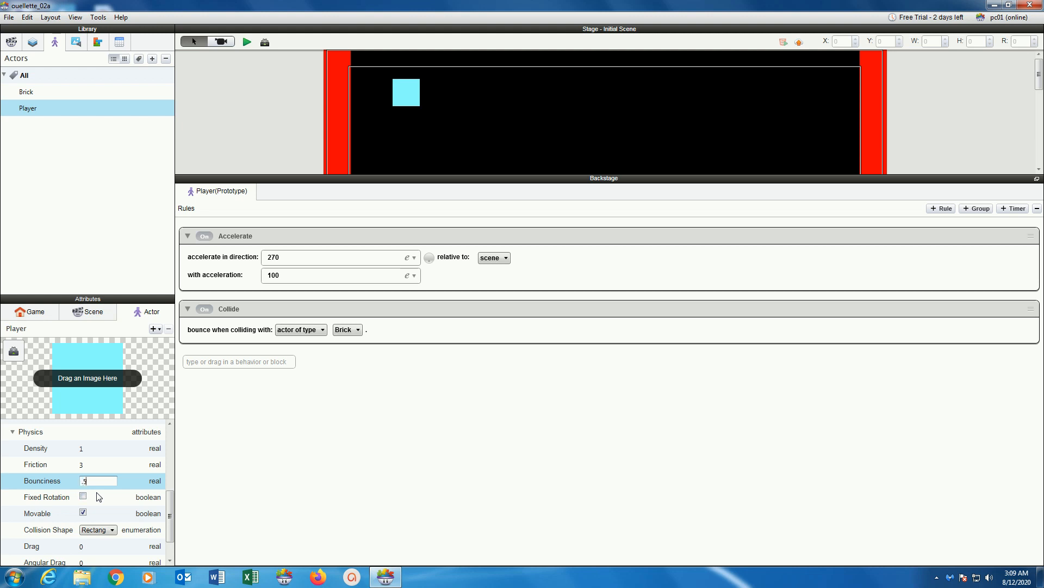
key(Return)
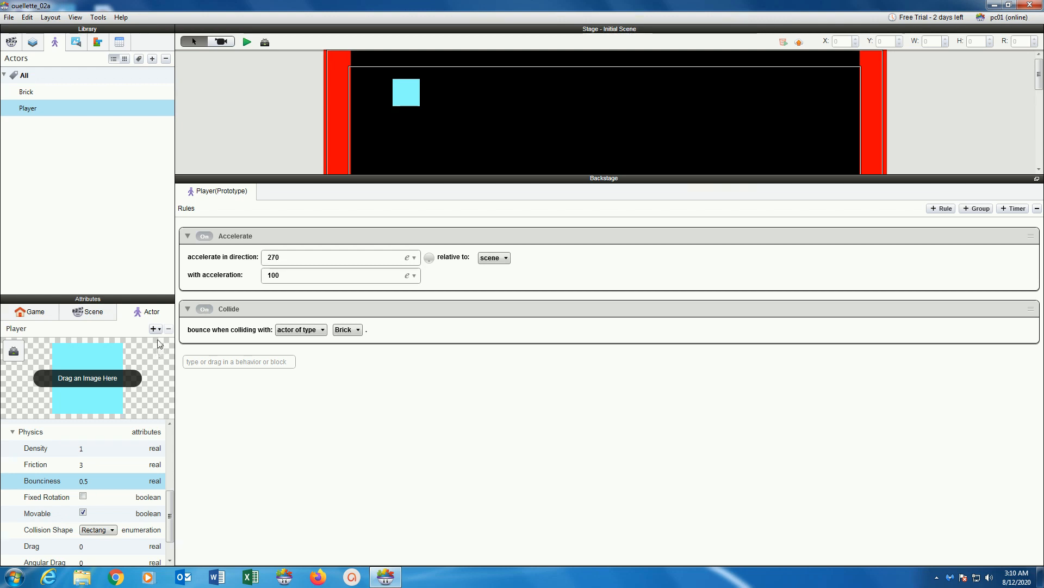
click(247, 42)
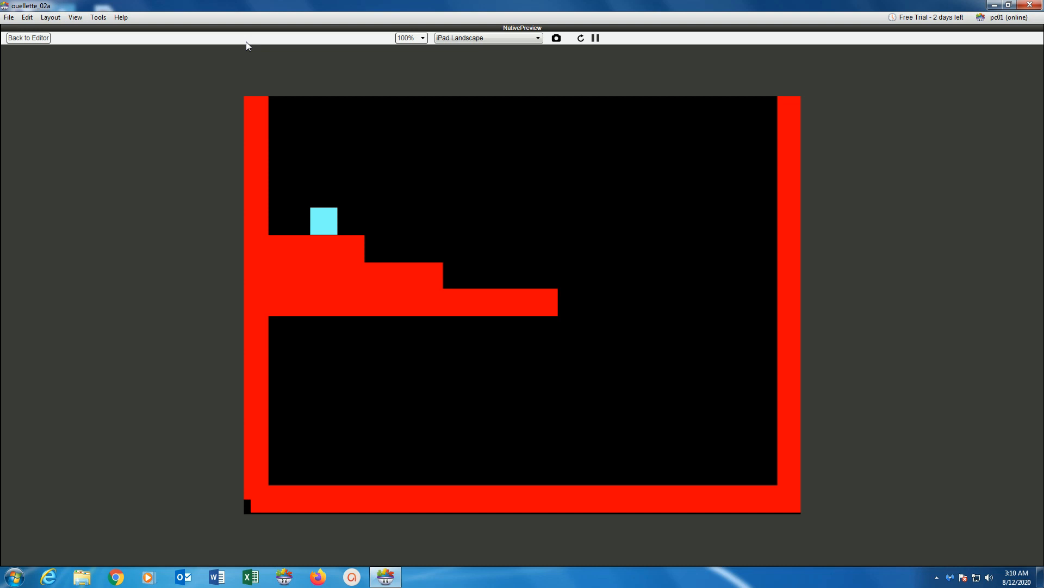
click(581, 38)
click(43, 38)
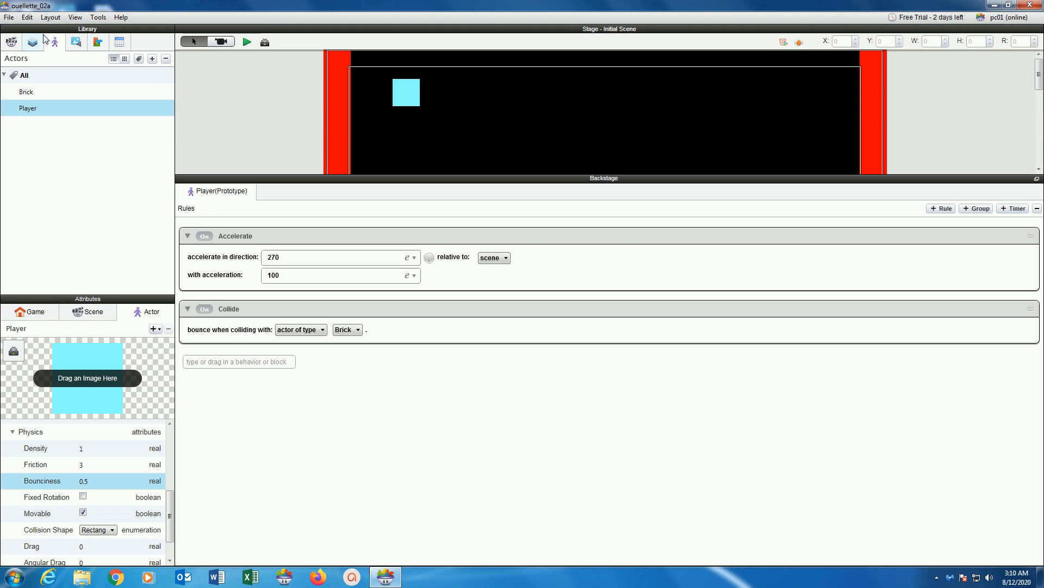
Step: Add a new rule to the Player actor and expand its do section
click(936, 210)
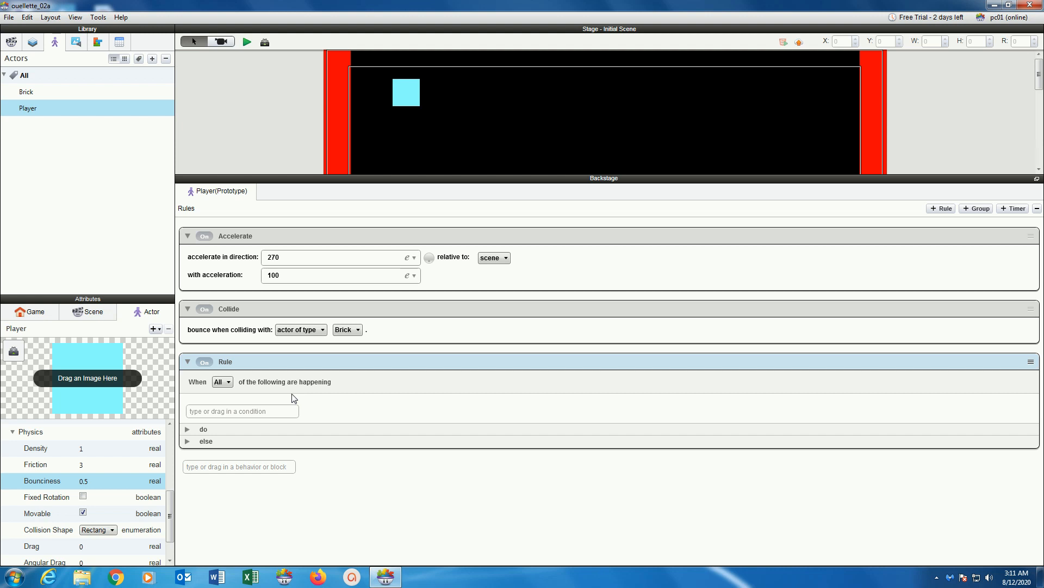
click(188, 441)
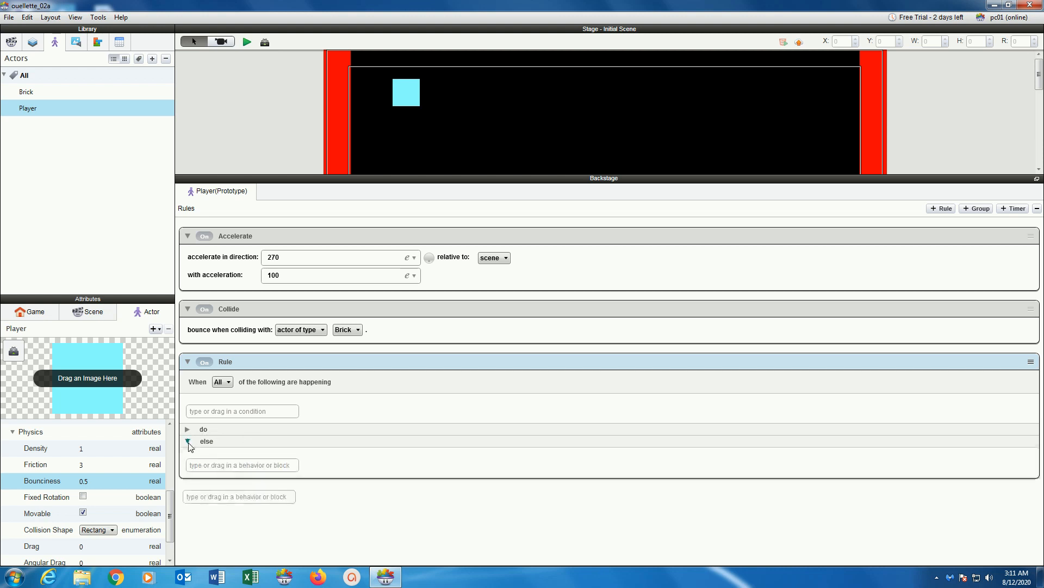
click(188, 442)
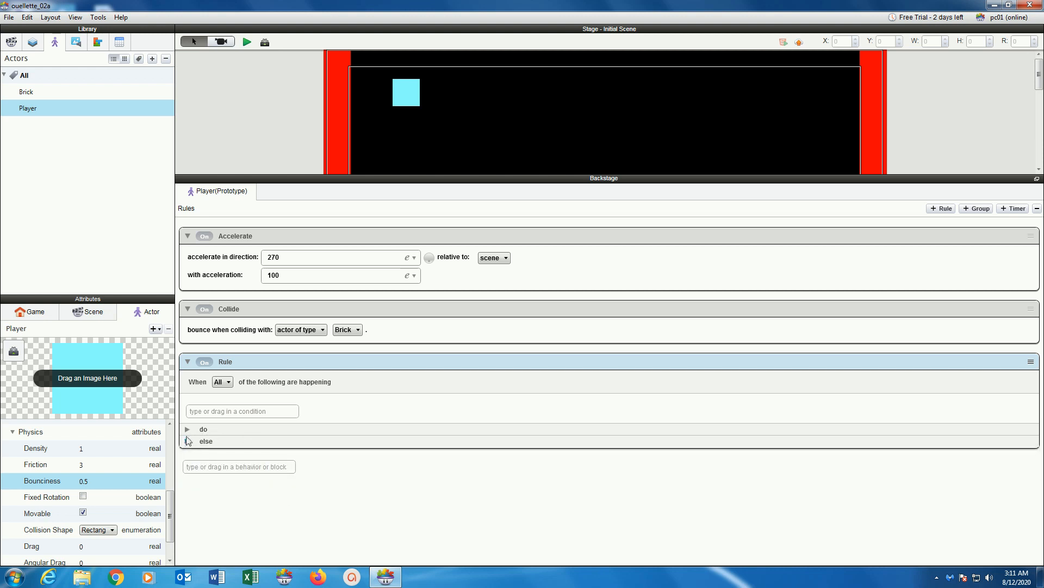
click(188, 430)
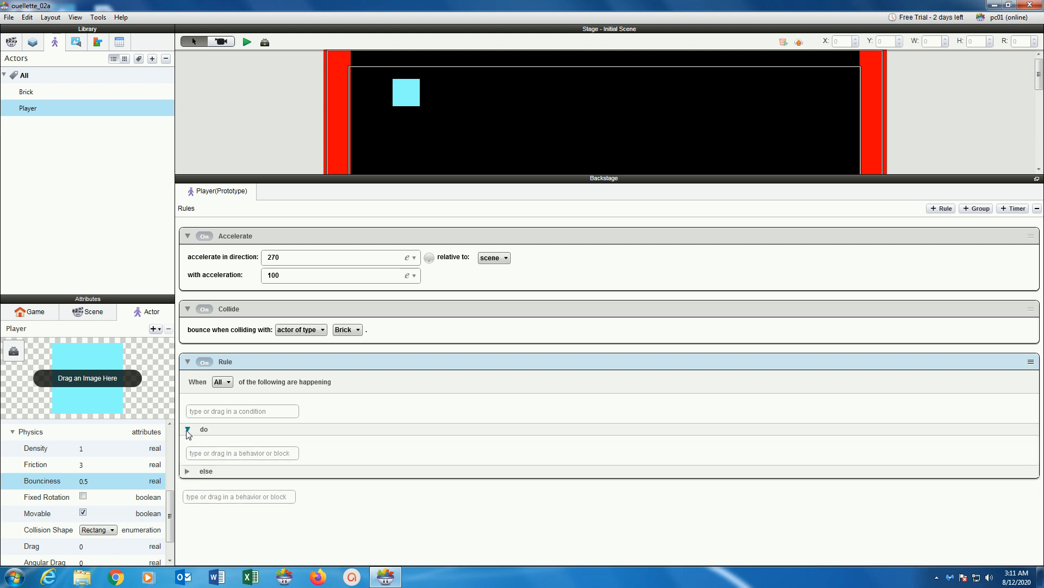
Step: Add a Collision condition to the new rule for overlapping or colliding with an actor of type Brick
click(96, 42)
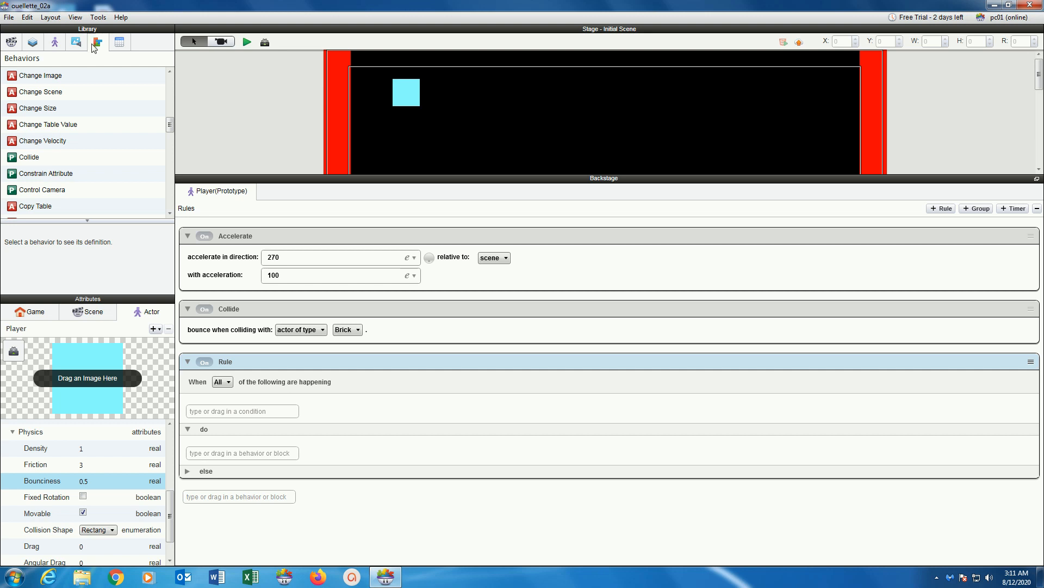
drag(170, 126, 168, 98)
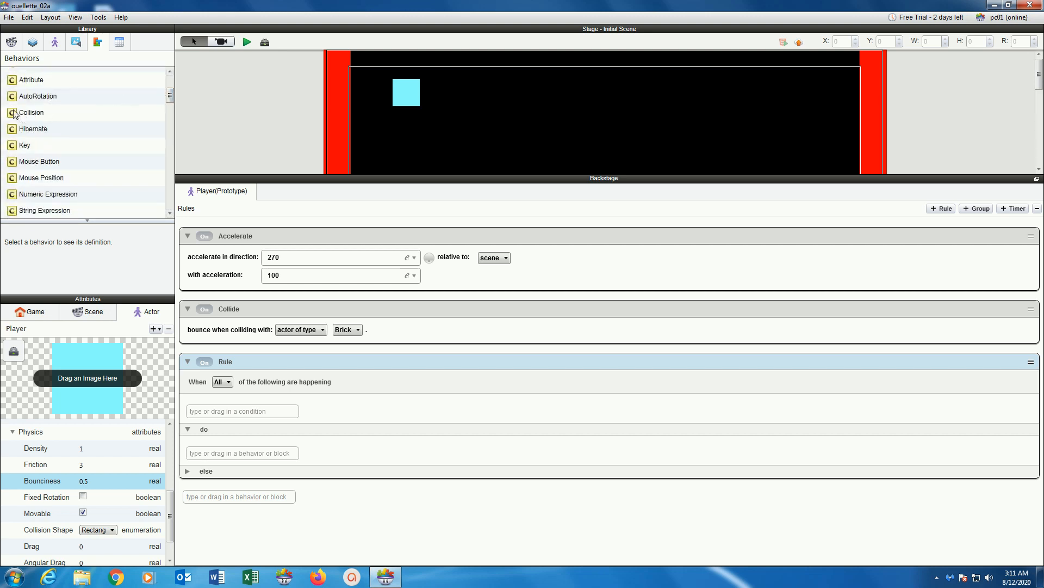
scroll(16, 111, up, 2)
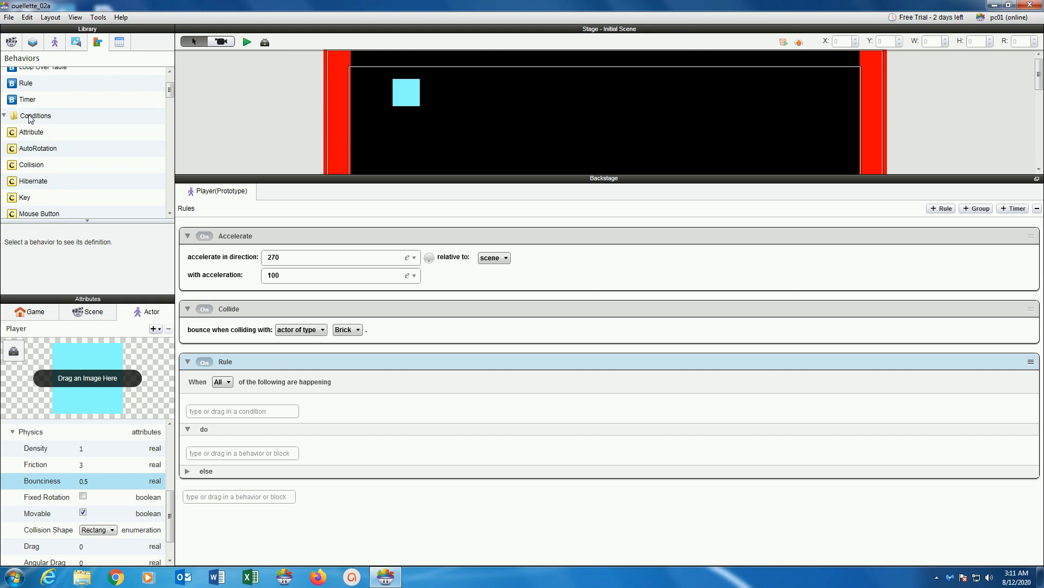
scroll(46, 119, down, 1)
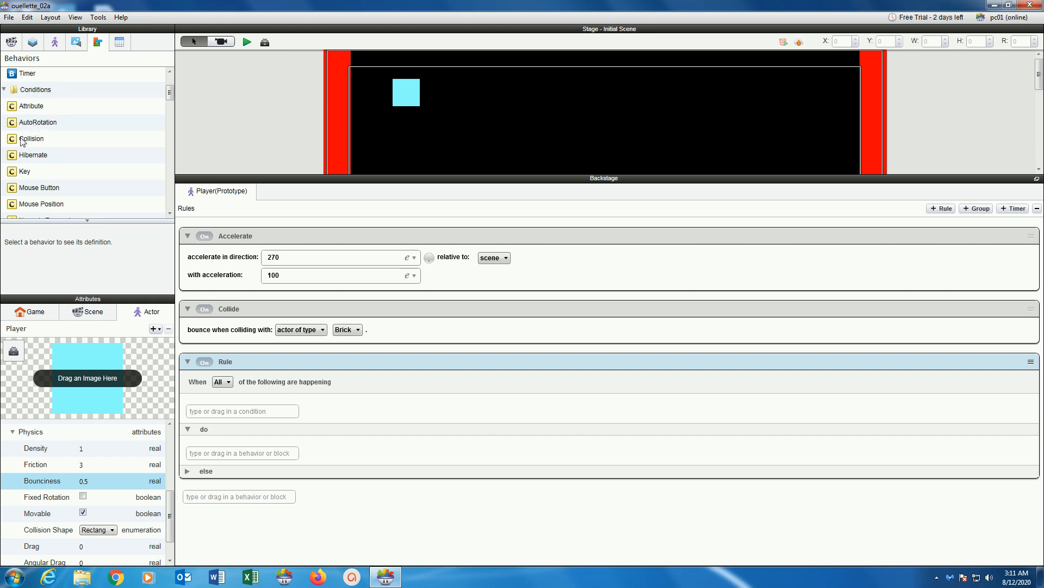
drag(15, 139, 239, 414)
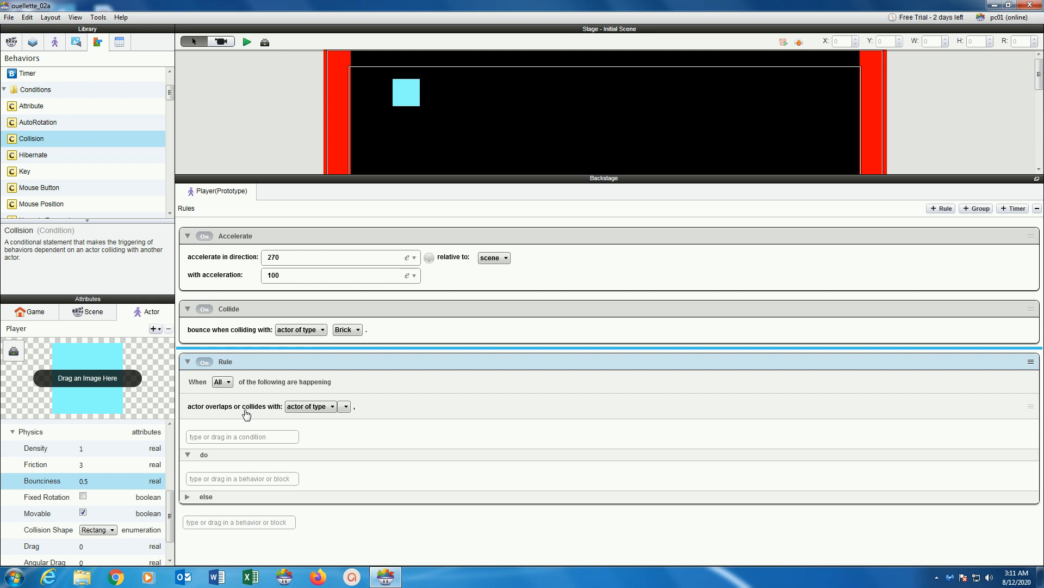
click(346, 407)
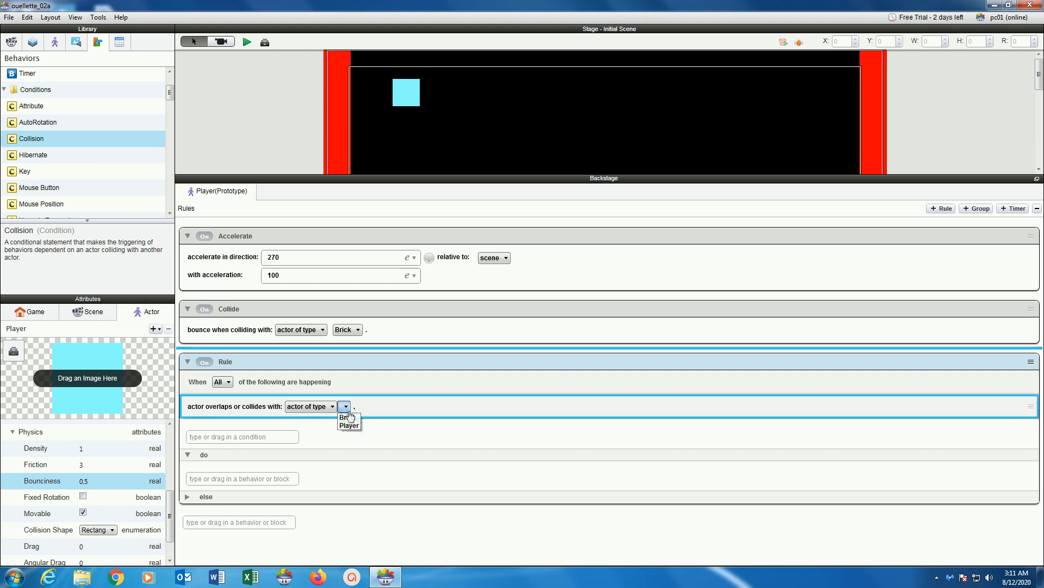
click(348, 417)
Step: Add a Key condition to the rule that requires the right key to be down
click(22, 173)
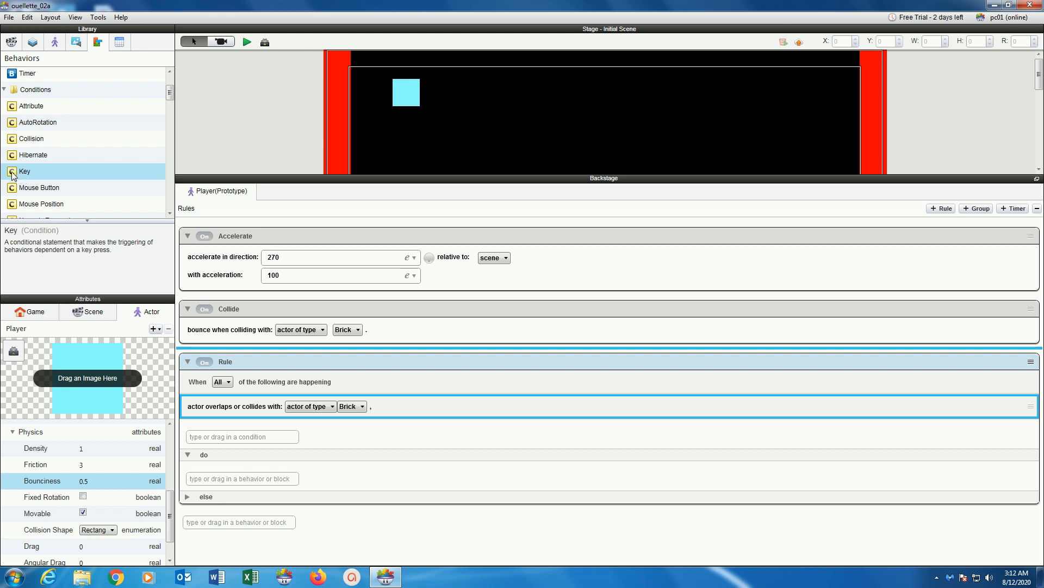
drag(21, 175, 197, 427)
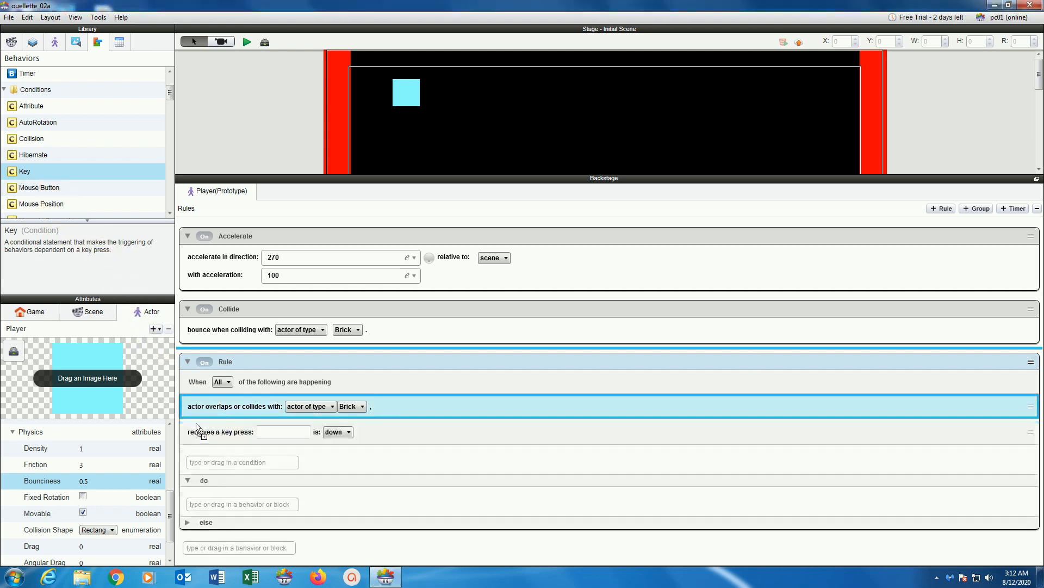
click(269, 431)
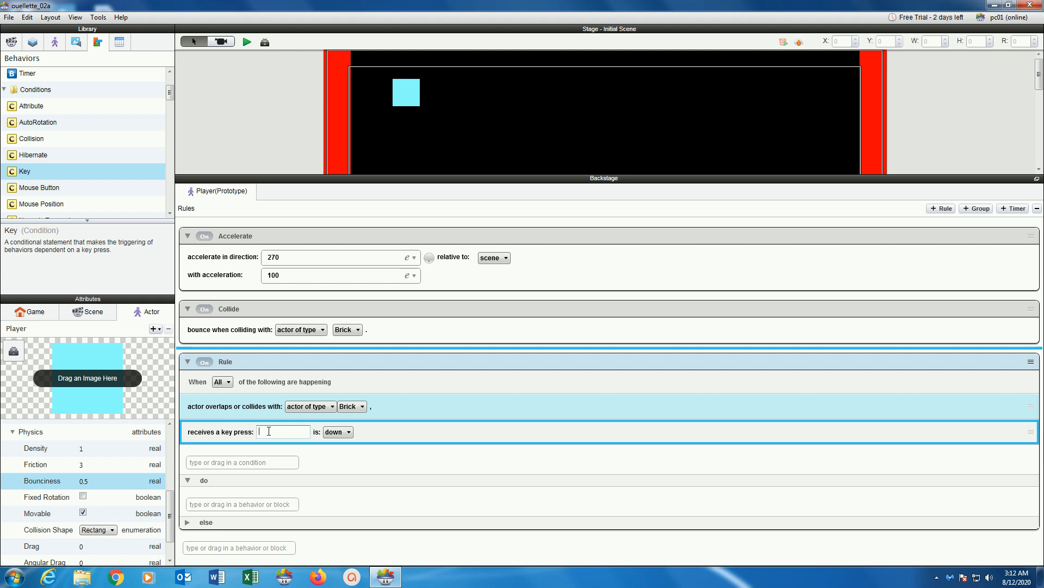
text(right)
click(313, 458)
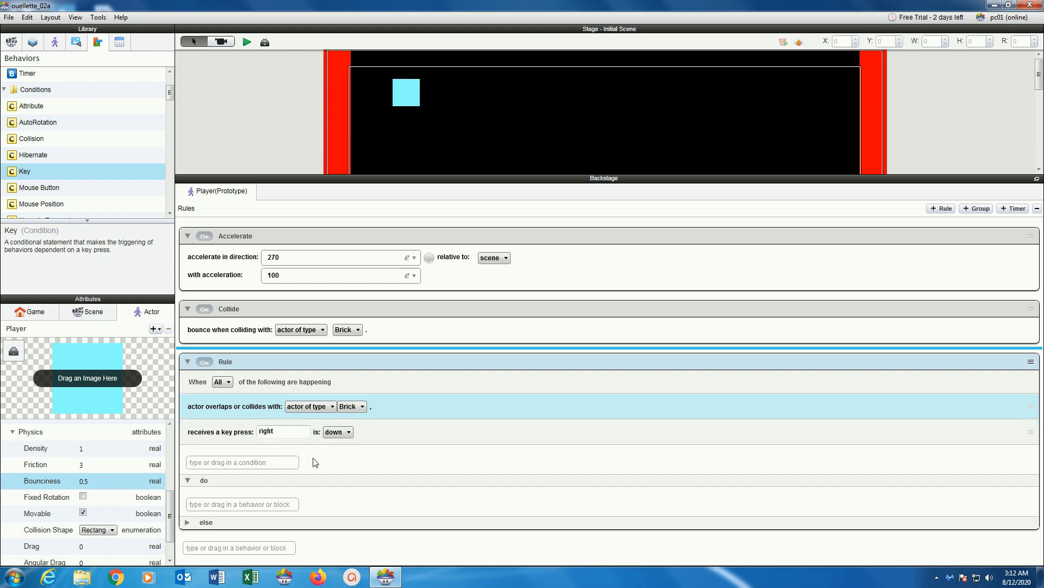
click(229, 382)
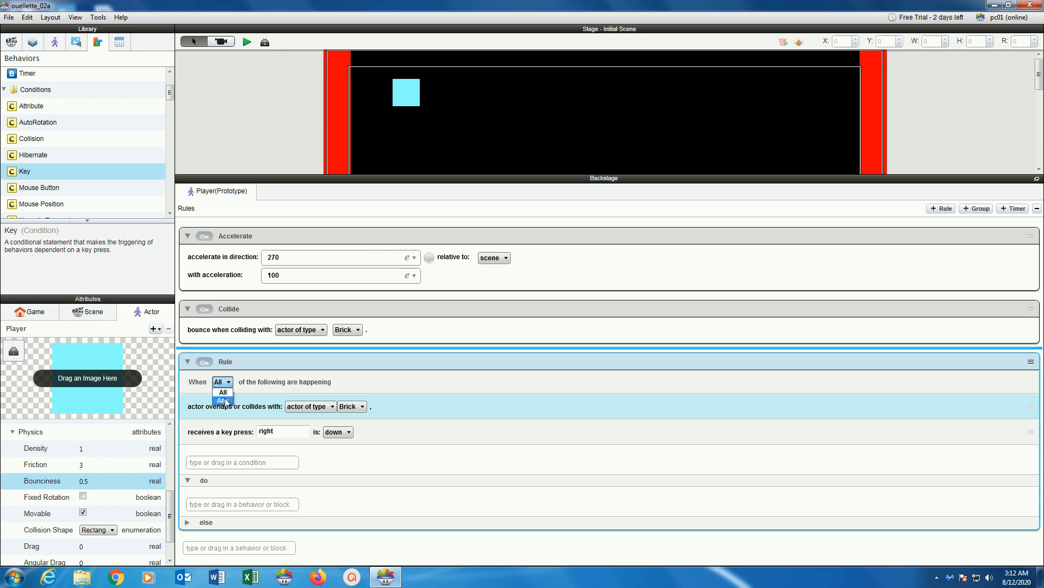
click(223, 400)
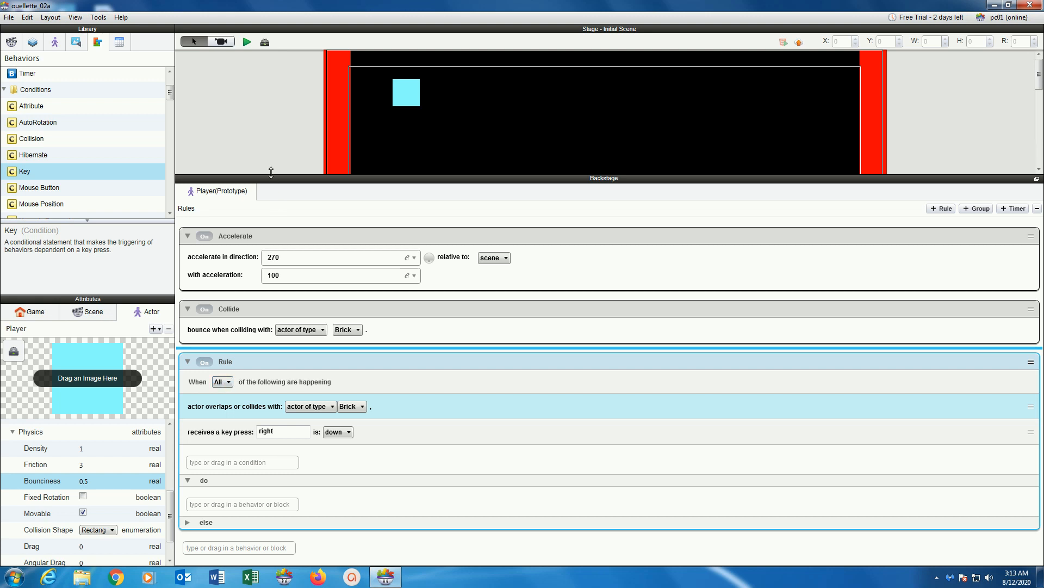
Step: Enlarge the rules area and add a Move behavior to the rule's do section
drag(271, 174, 263, 102)
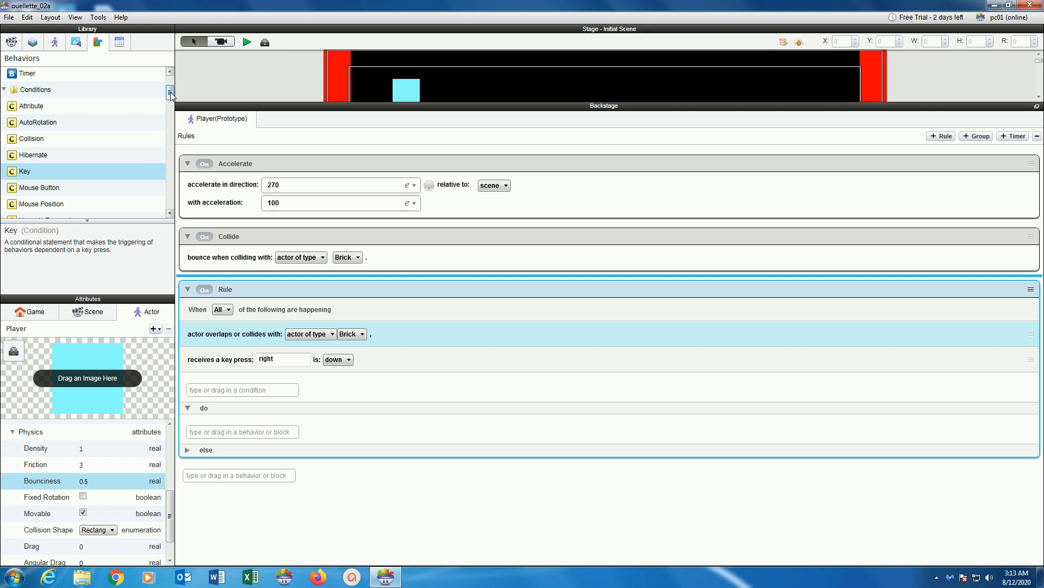
drag(170, 94, 166, 154)
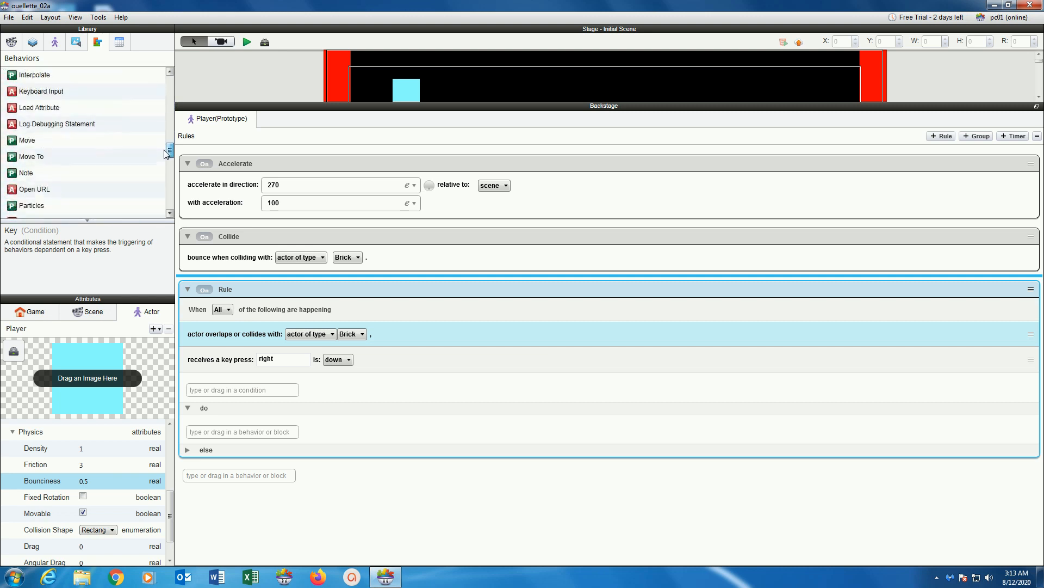
drag(81, 140, 229, 433)
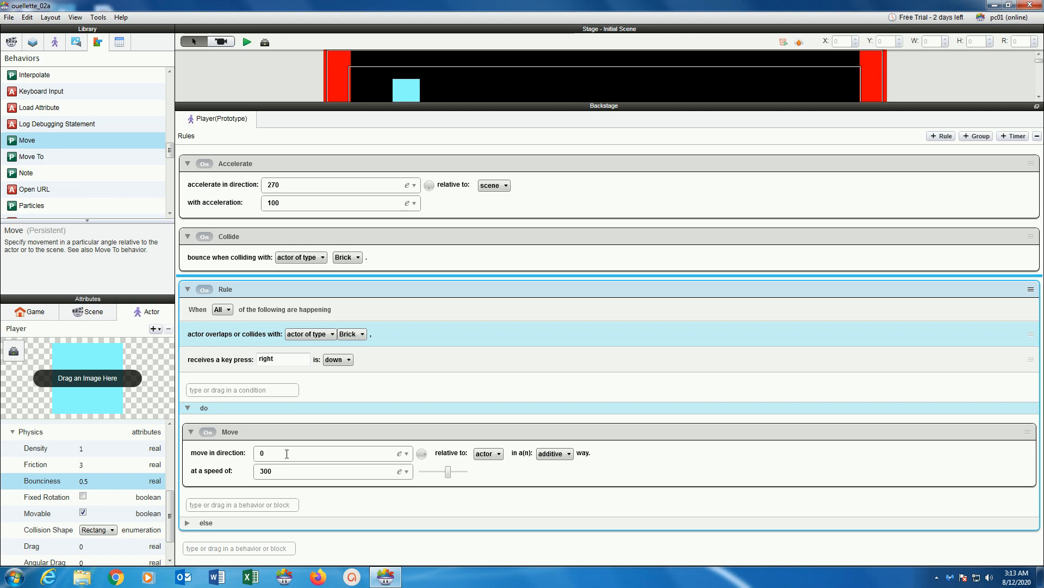
Step: Preview the scene, test moving the Player right along the brick steps, and return to the editor
click(248, 42)
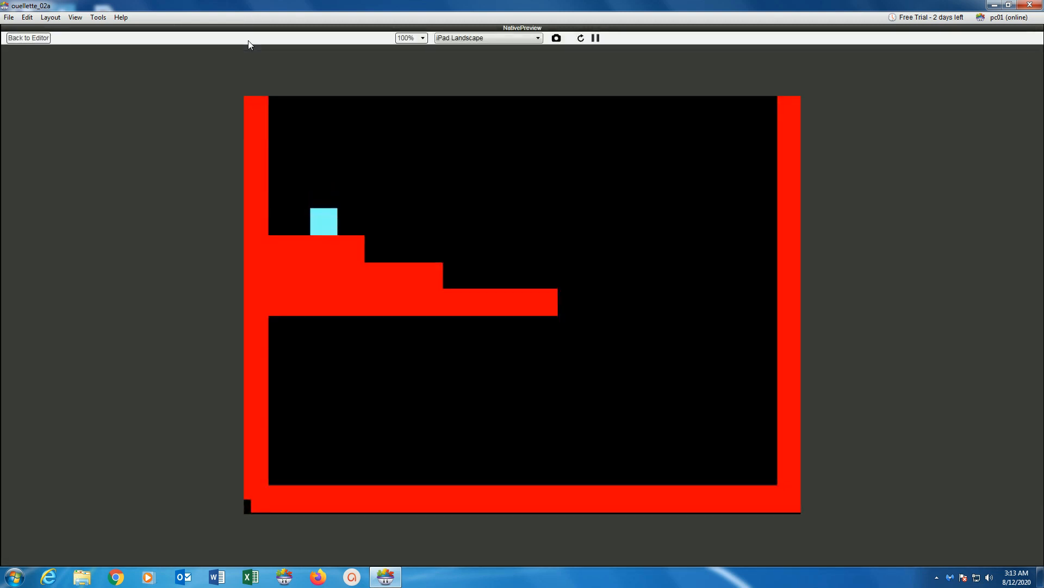
key(Right)
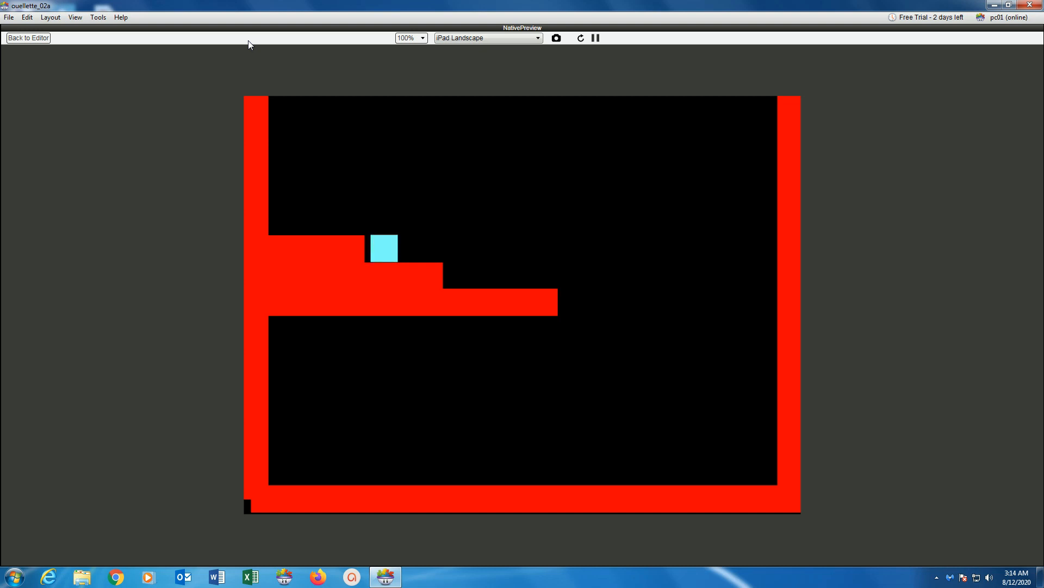
click(30, 38)
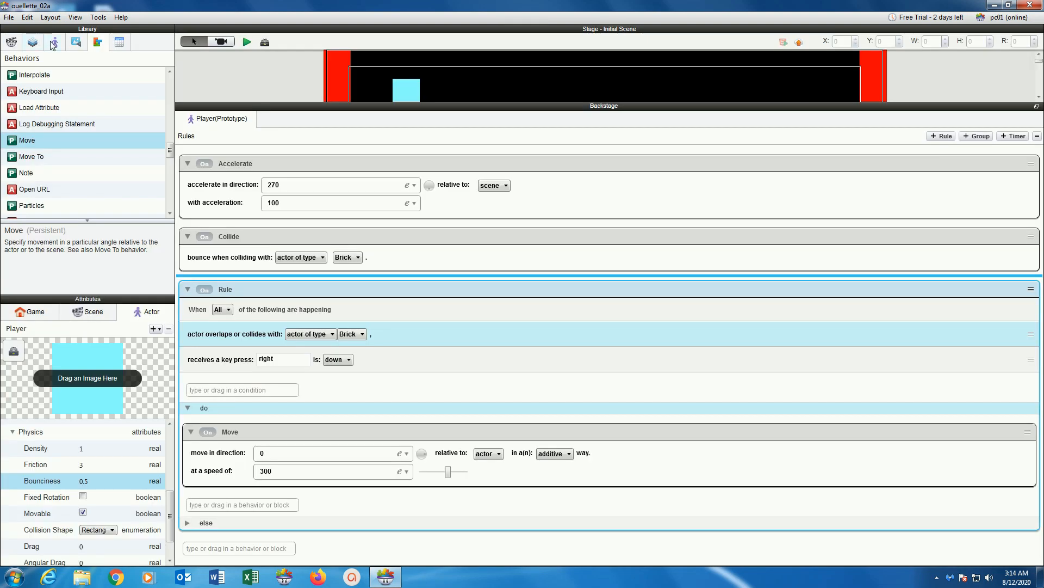
Step: Turn on Fixed Rotation in the Player actor's physics attributes
click(53, 45)
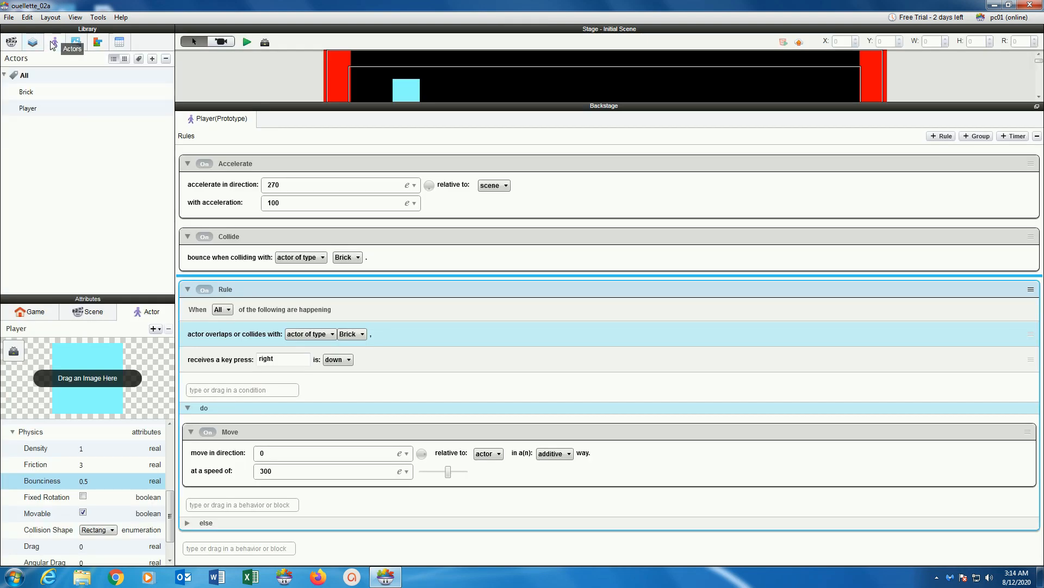
click(28, 109)
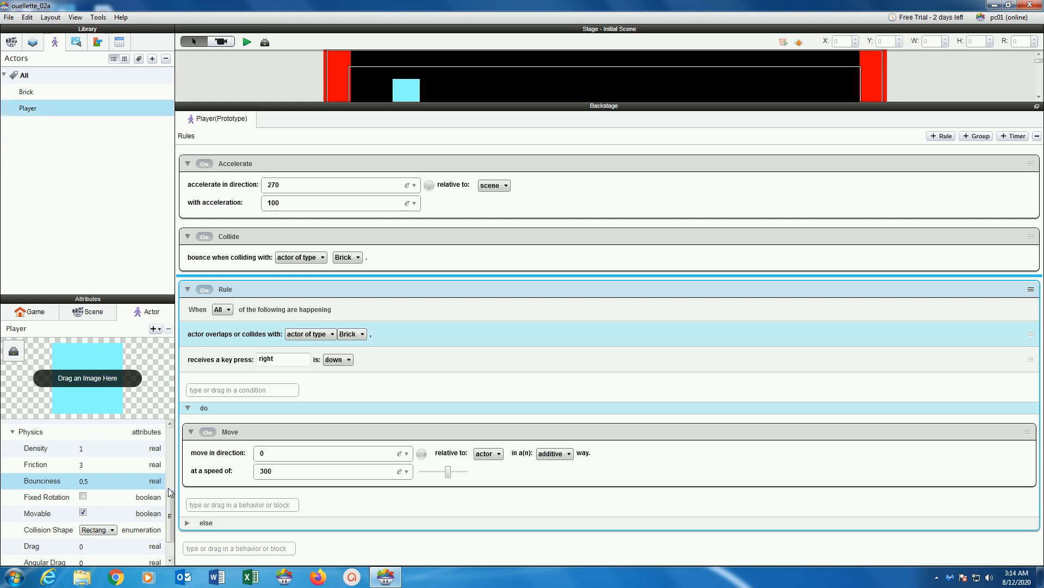
scroll(170, 501, down, 2)
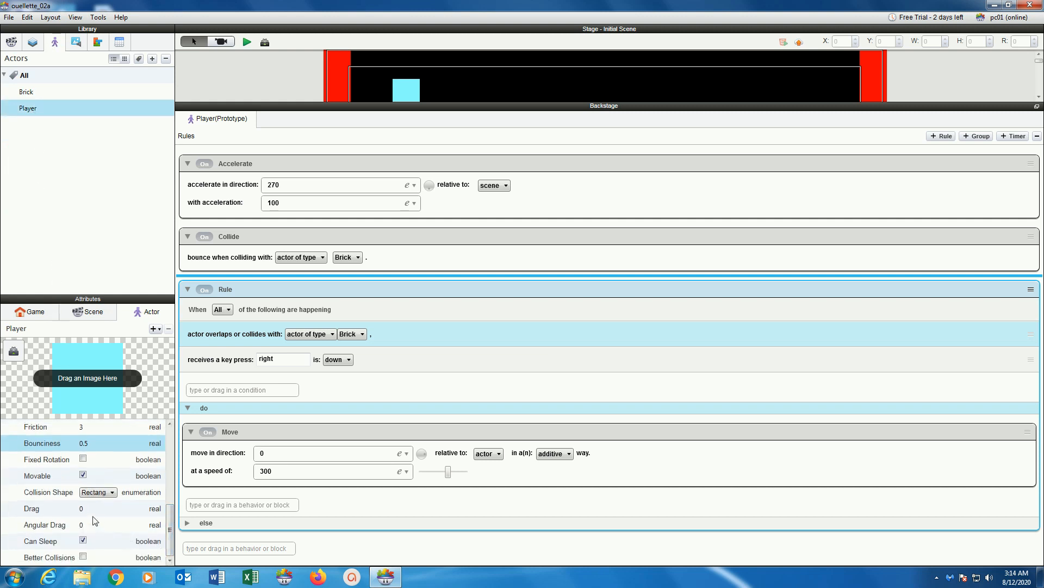
click(83, 458)
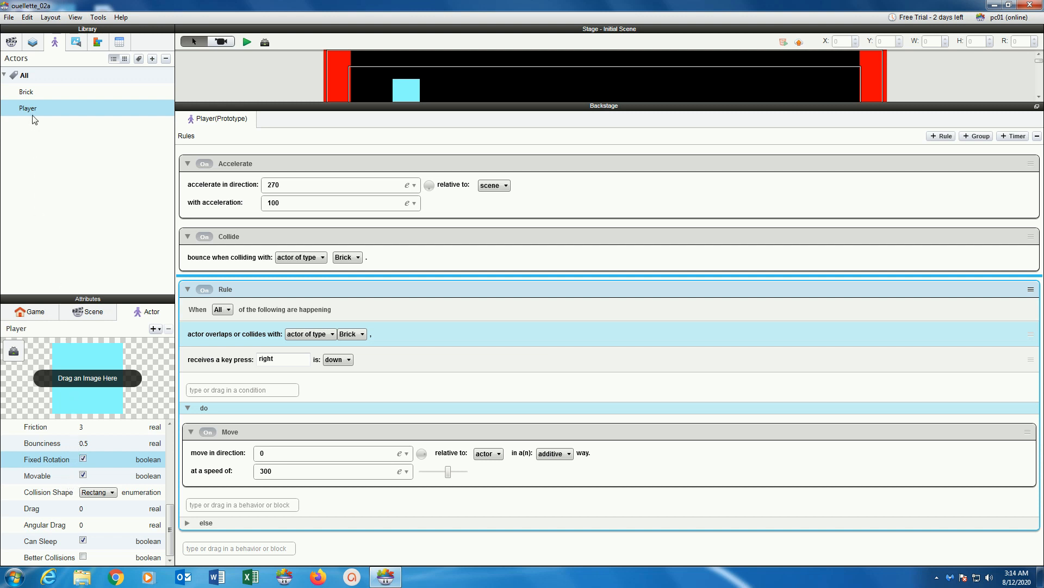
Step: Rename the Player's rule "move right" and collapse it along with the Accelerate and Collide behaviors
click(188, 164)
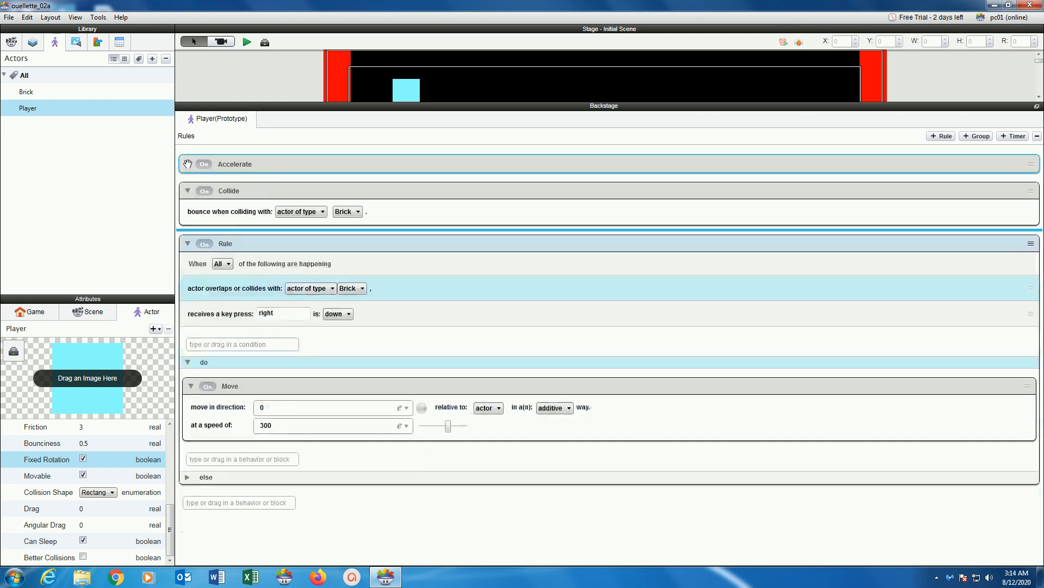
click(188, 191)
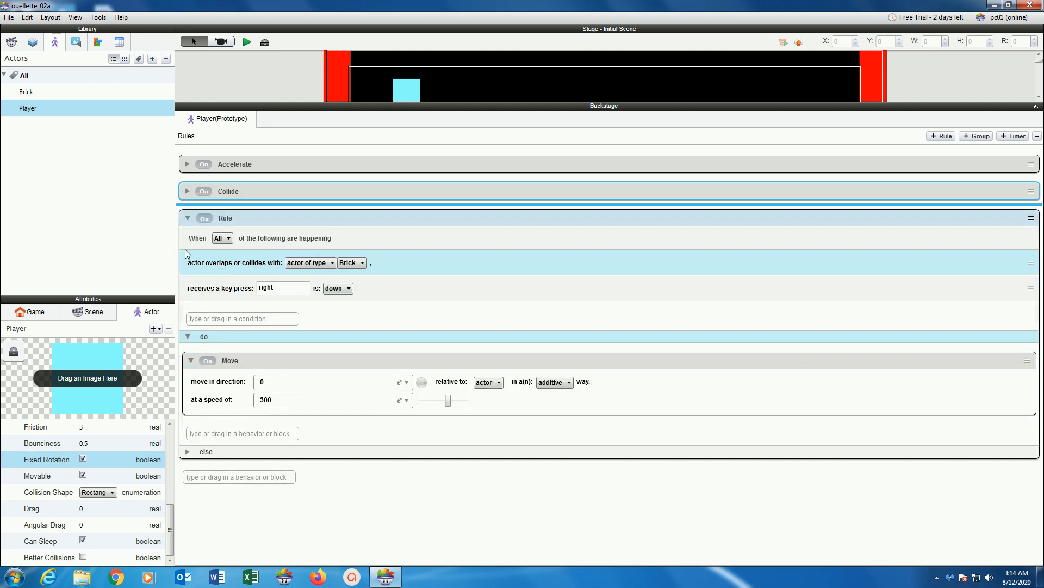
double_click(226, 218)
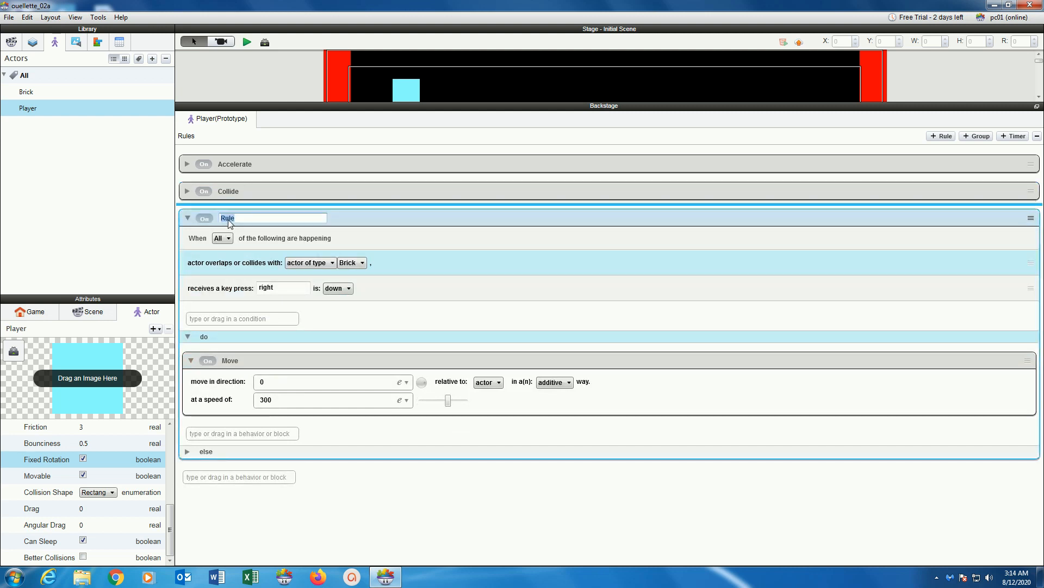
text(move right)
key(Return)
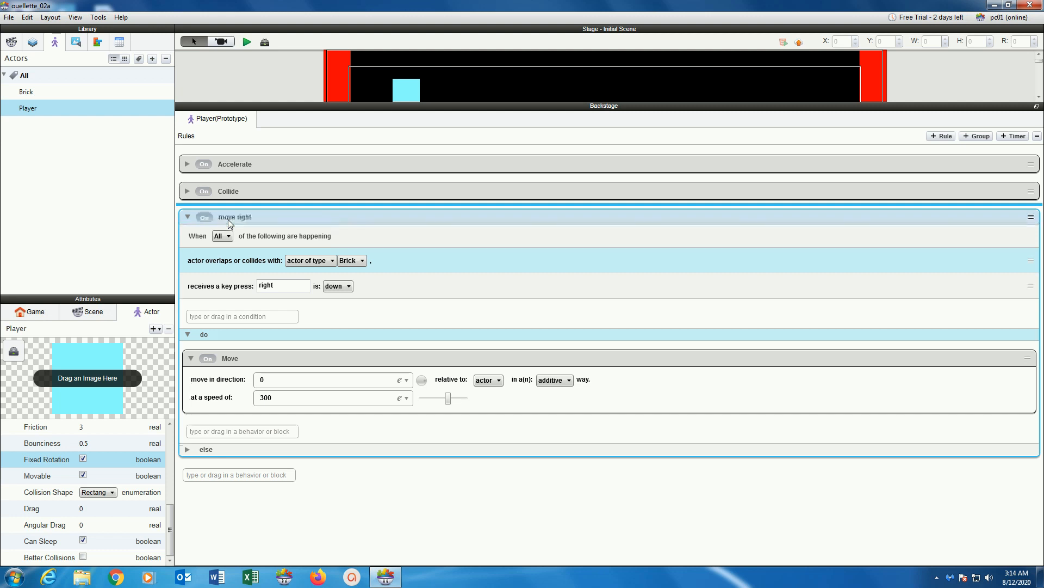
click(187, 217)
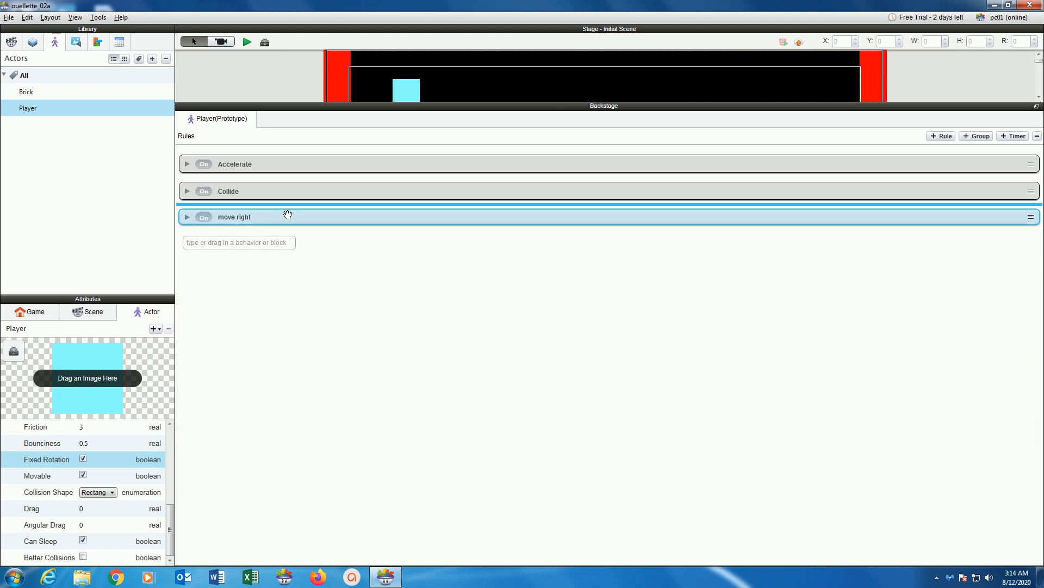
Step: Duplicate the move right rule below itself and name the copy "move left"
drag(289, 214, 300, 239)
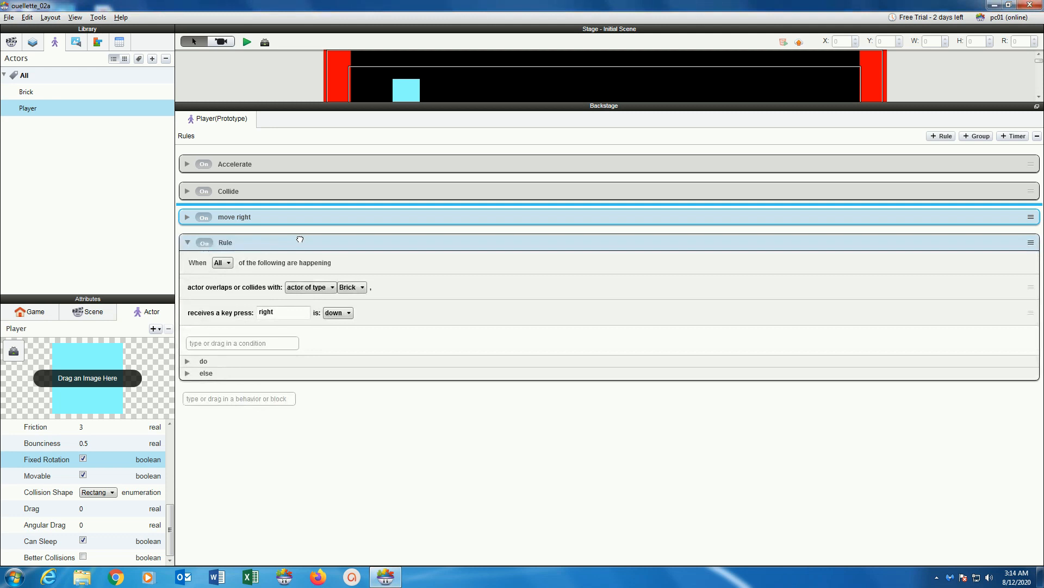
double_click(228, 242)
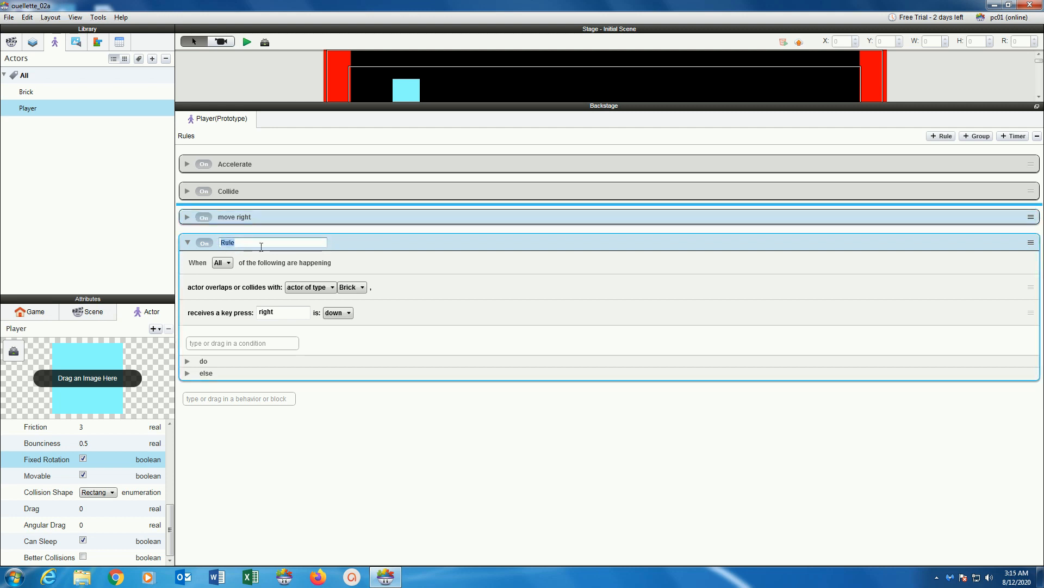
text(move left)
key(Return)
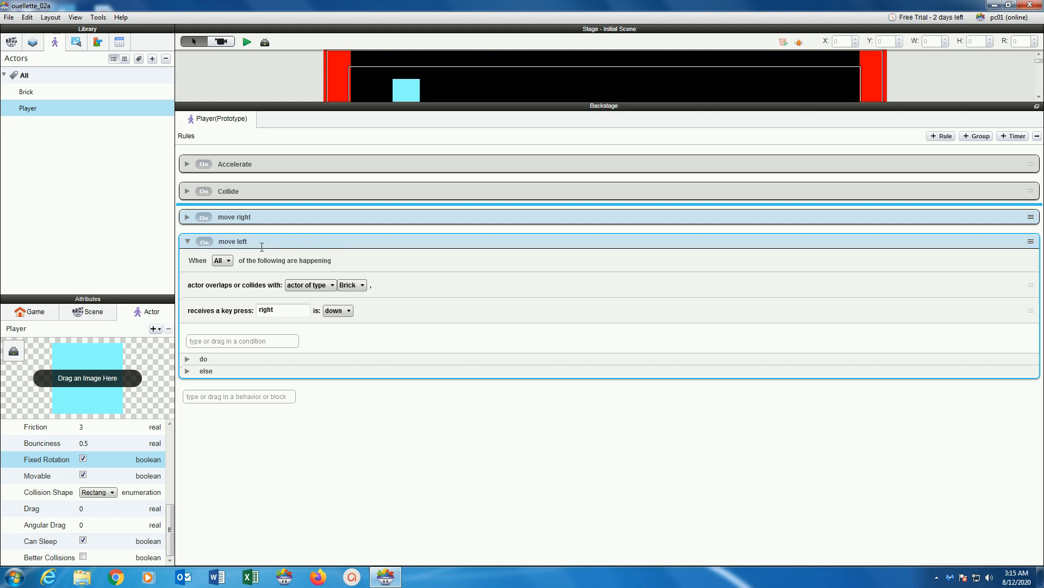
Step: Set the move left rule's key press condition to left and its Move direction to 180
click(277, 311)
drag(277, 311, 259, 312)
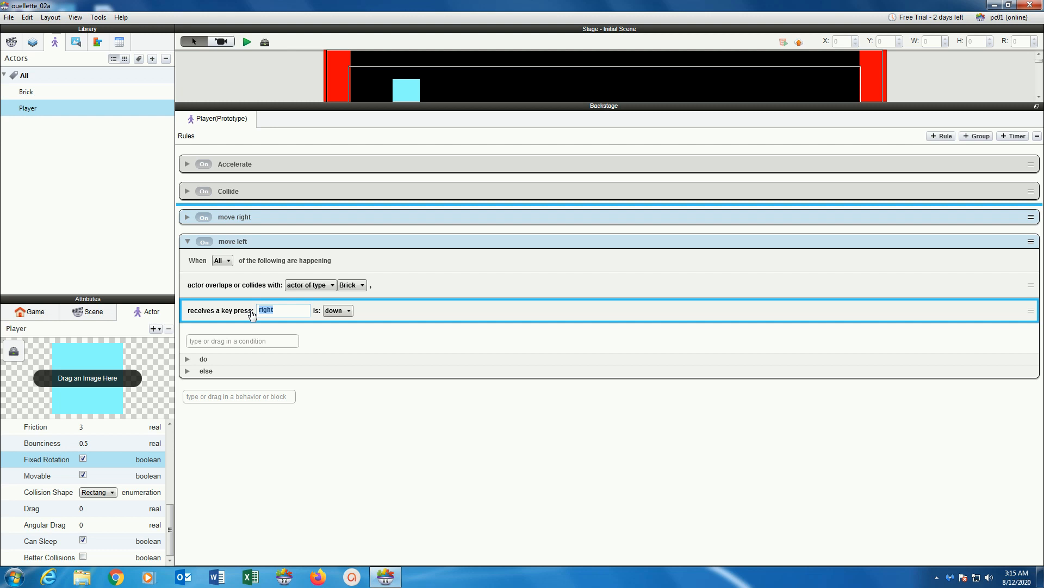
key(BackSpace)
click(188, 359)
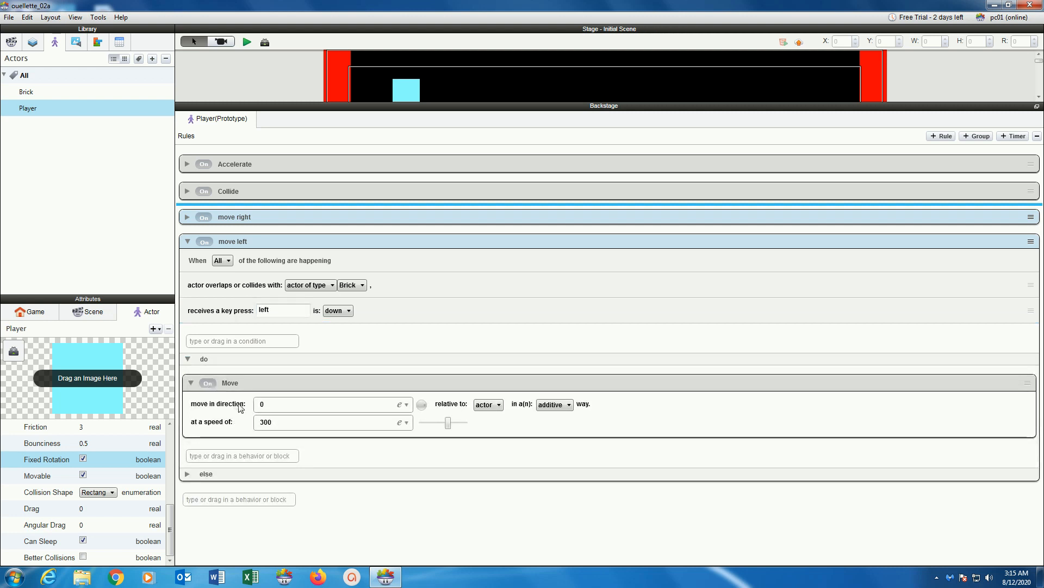
click(259, 406)
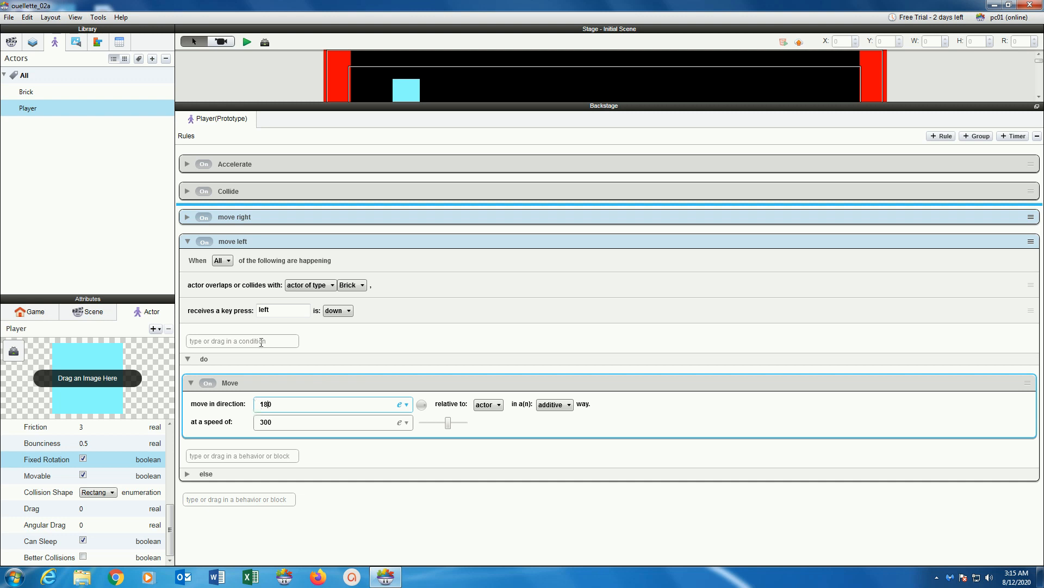
Step: Preview the scene, test moving the Player left and right along the brick steps, and return to the editor
click(247, 42)
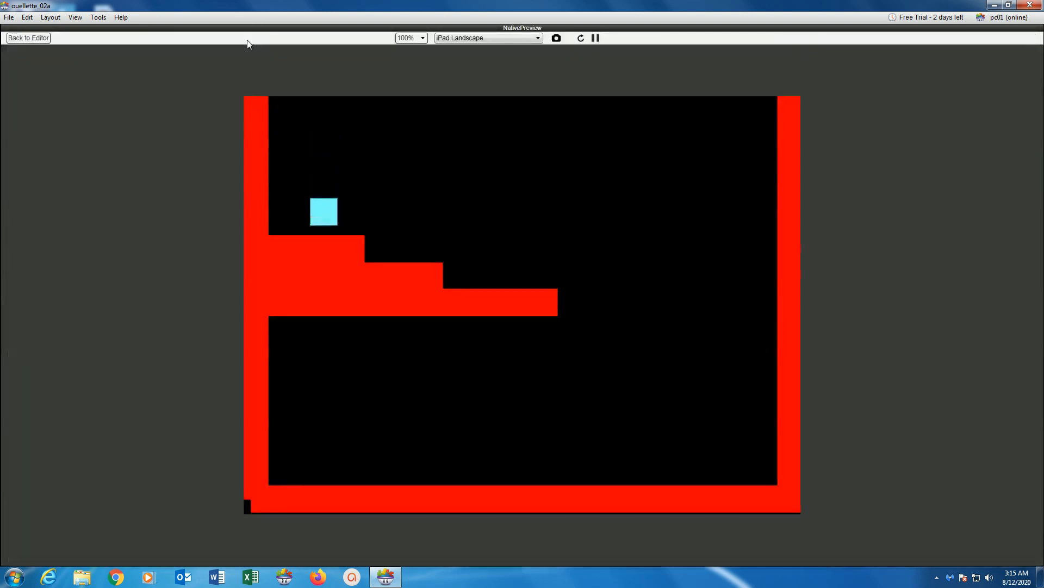
key(Up)
key(Up)
key(Left)
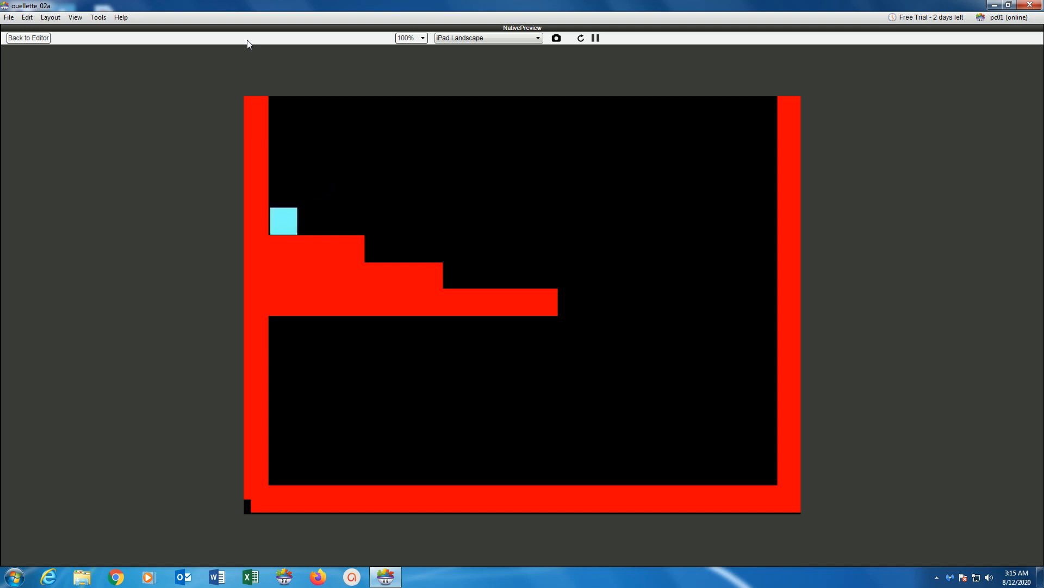
key(Right)
key(Left)
key(Right)
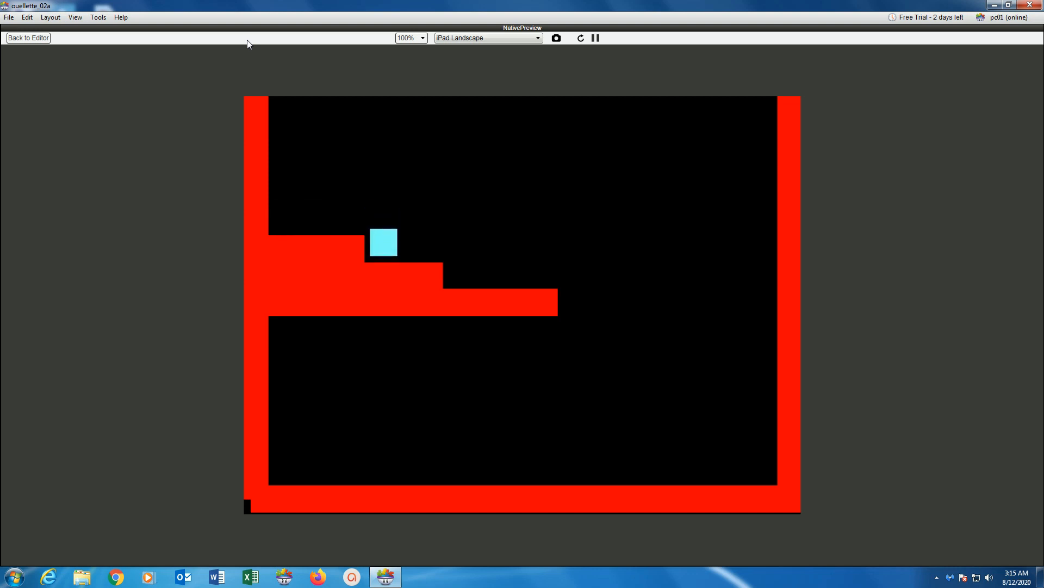
key(Right)
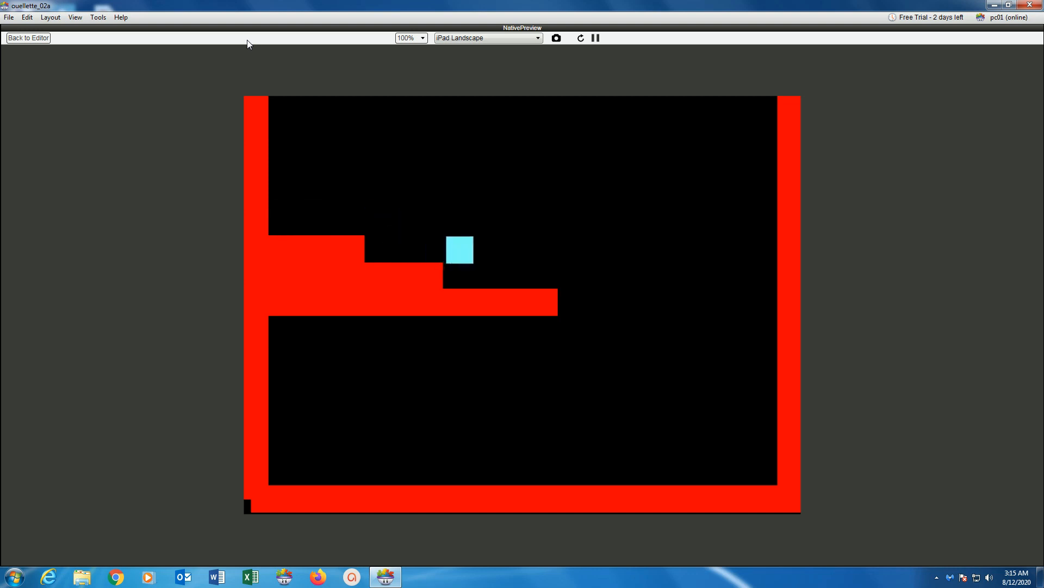
key(Up)
key(Right)
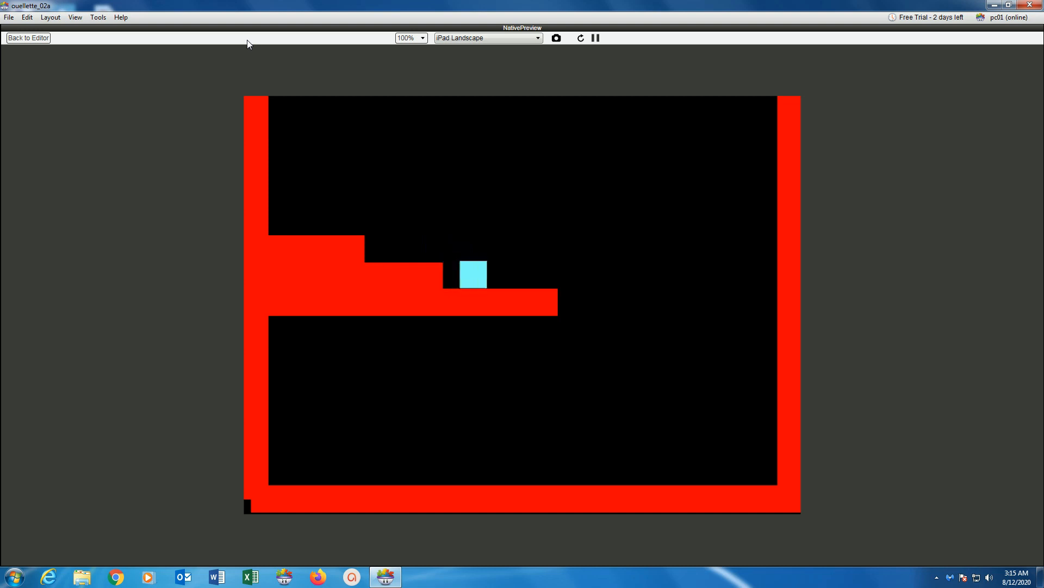
key(Left)
key(Right)
key(Left)
key(Left)
key(Right)
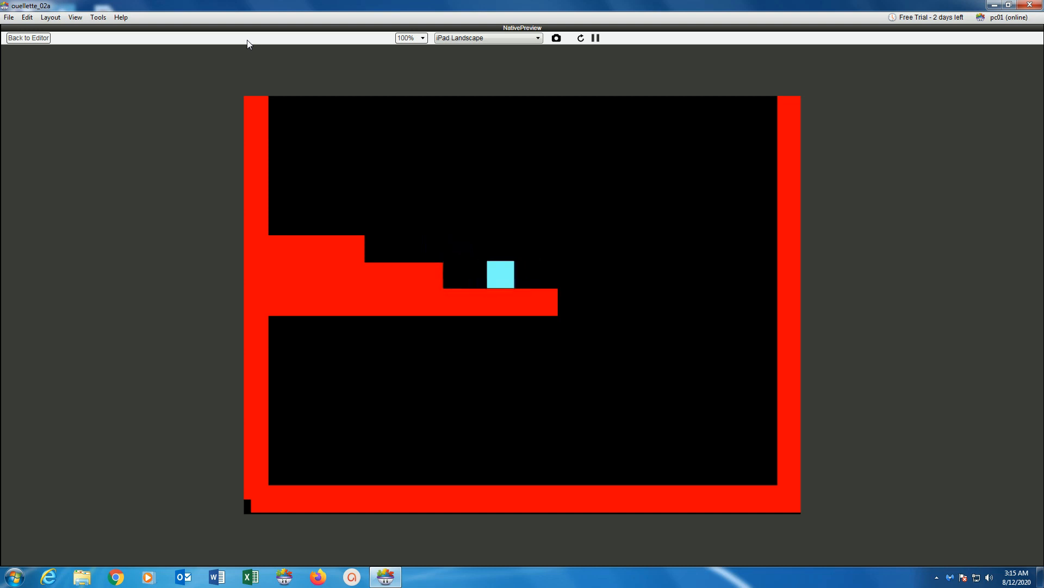
key(Left)
key(Right)
key(Left)
key(Right)
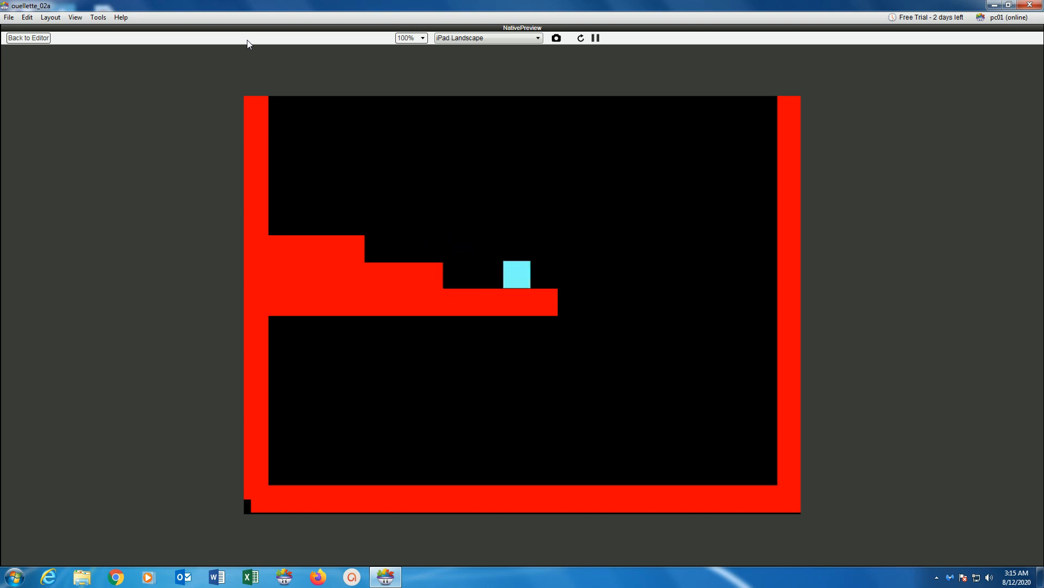
key(Left)
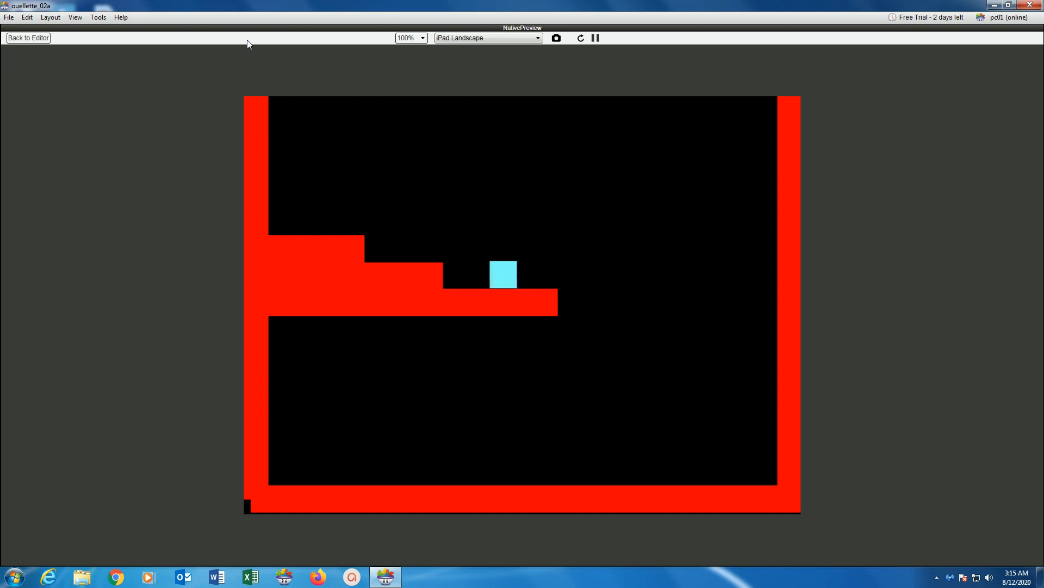
click(17, 38)
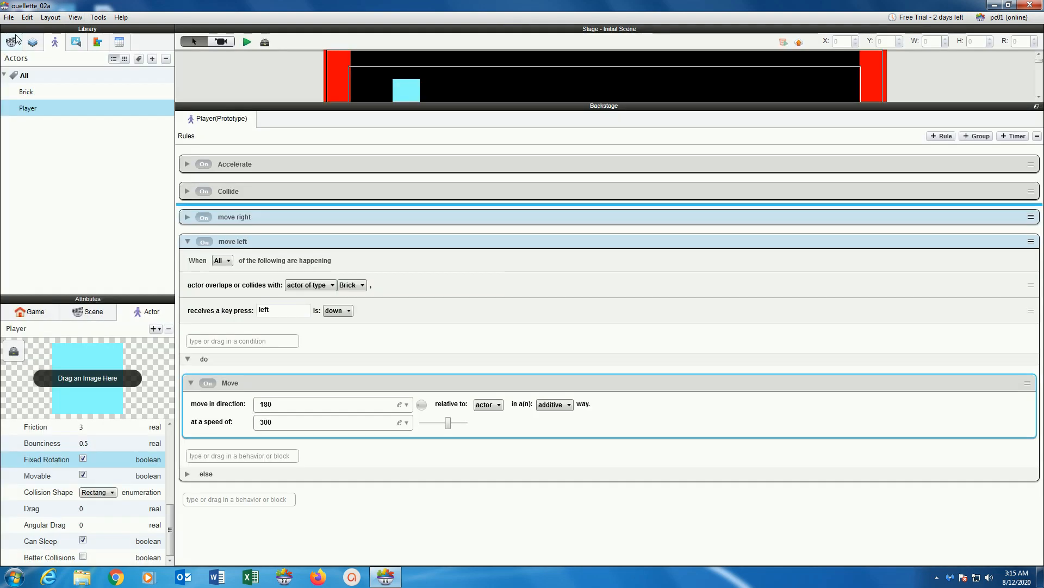
Step: Collapse the move left rule, duplicate it below itself and name the copy "jump"
click(188, 241)
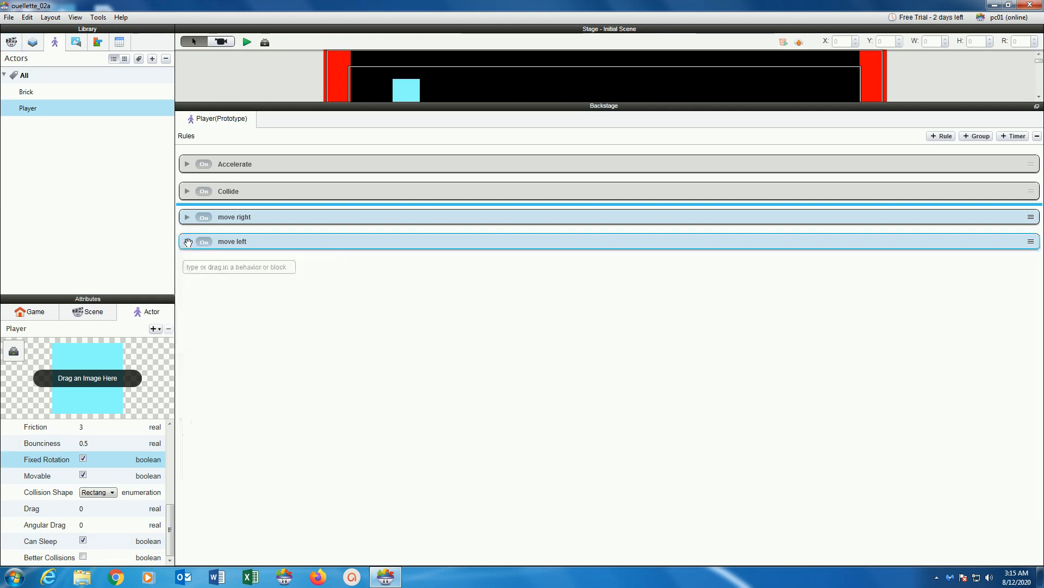
click(188, 241)
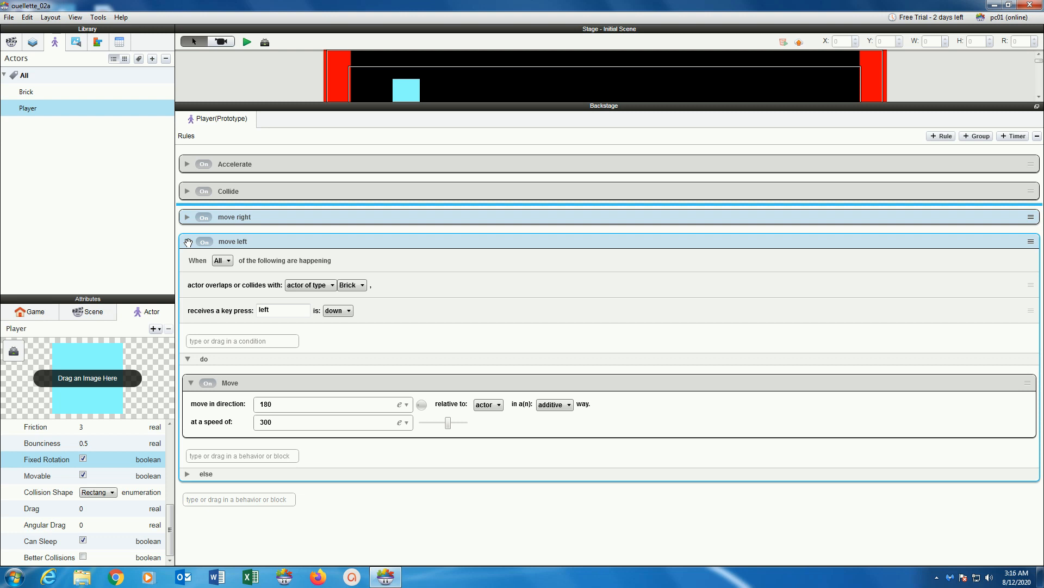
click(187, 241)
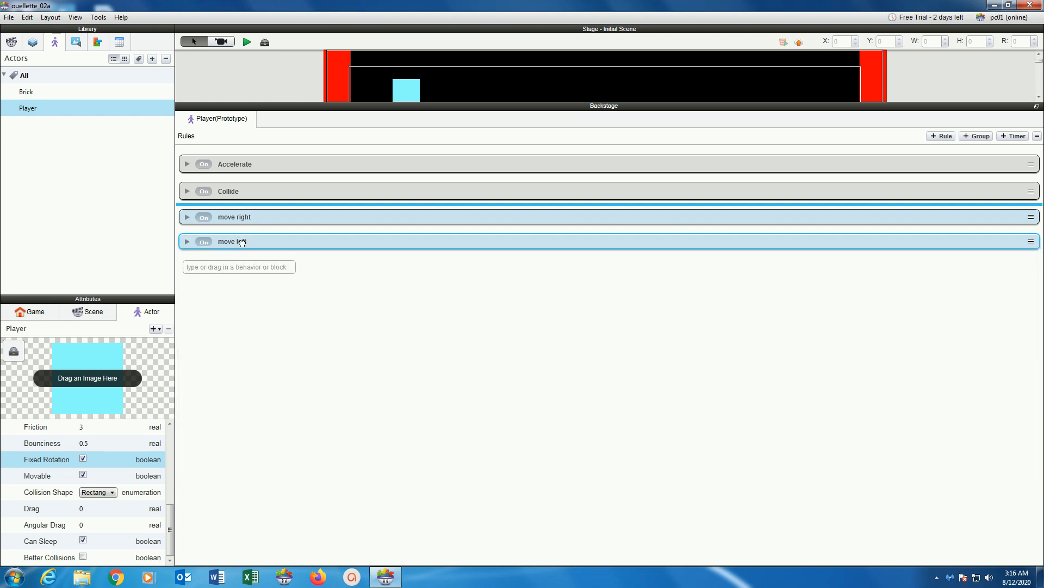
drag(242, 242, 227, 268)
double_click(227, 267)
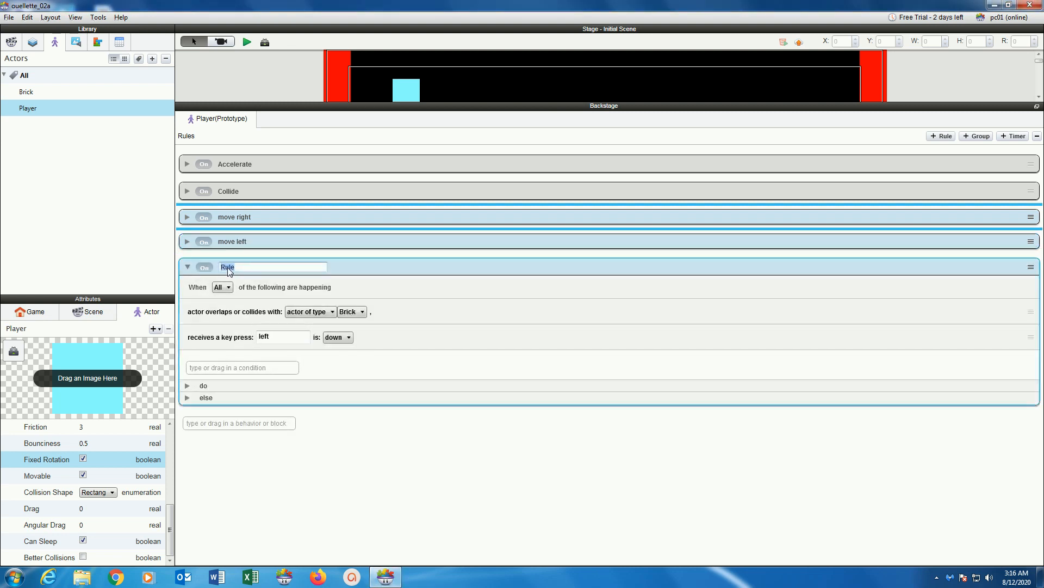
text(jump)
key(Return)
Step: Set the jump rule's key press condition to space
click(273, 333)
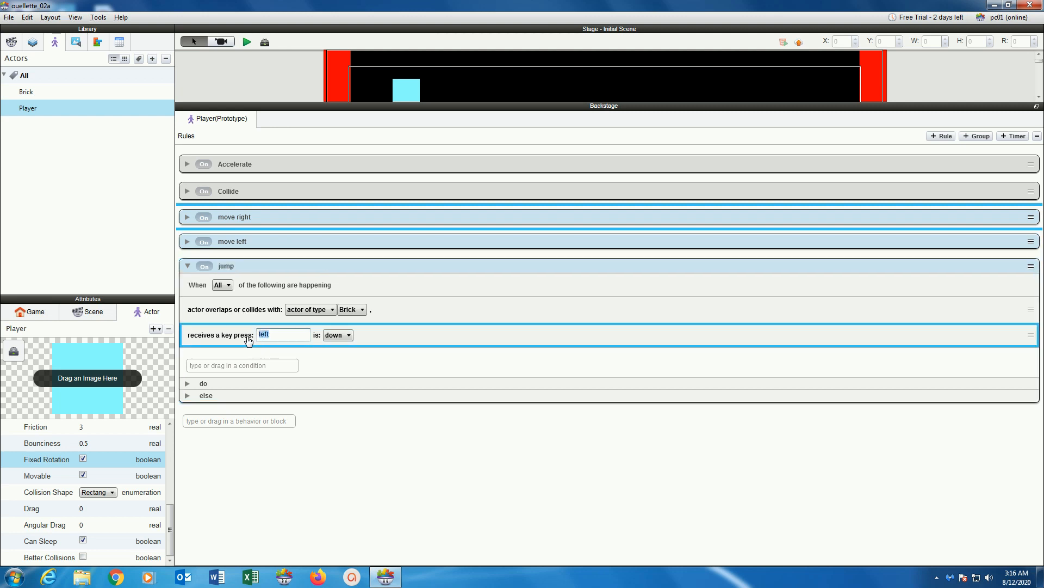
key(BackSpace)
text(space)
Step: Expand the jump rule's do section and set its Move direction to 90
click(187, 384)
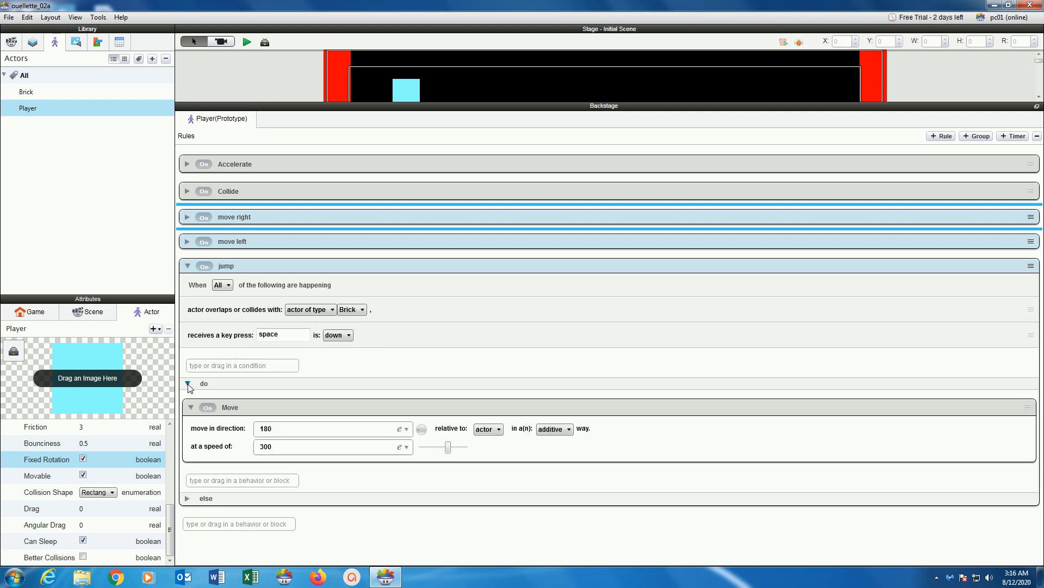
drag(280, 429, 253, 427)
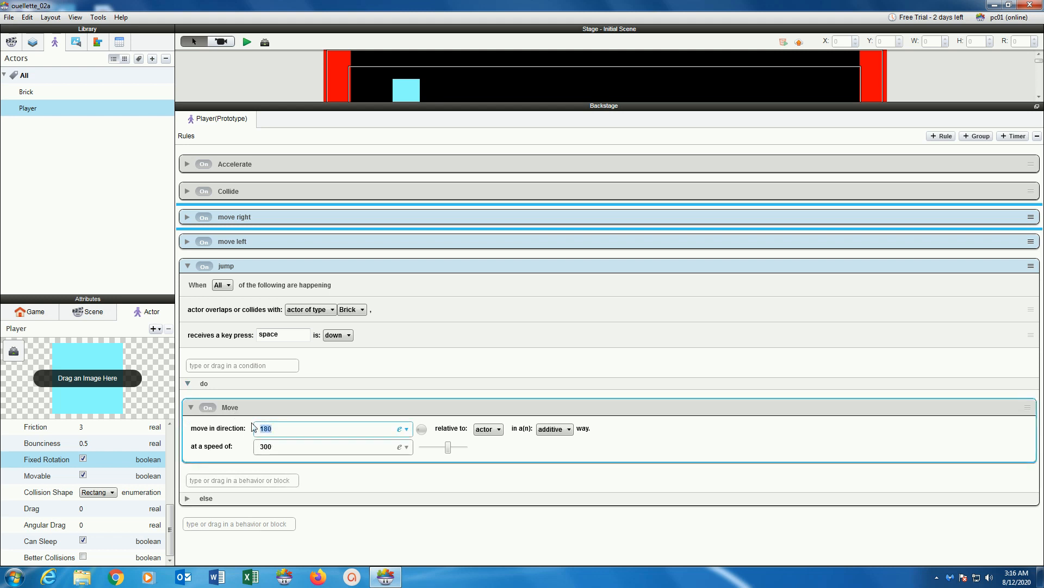
text(90)
Step: Preview the scene, test the Player's Move-based jump with the space key, and return to the editor
click(248, 42)
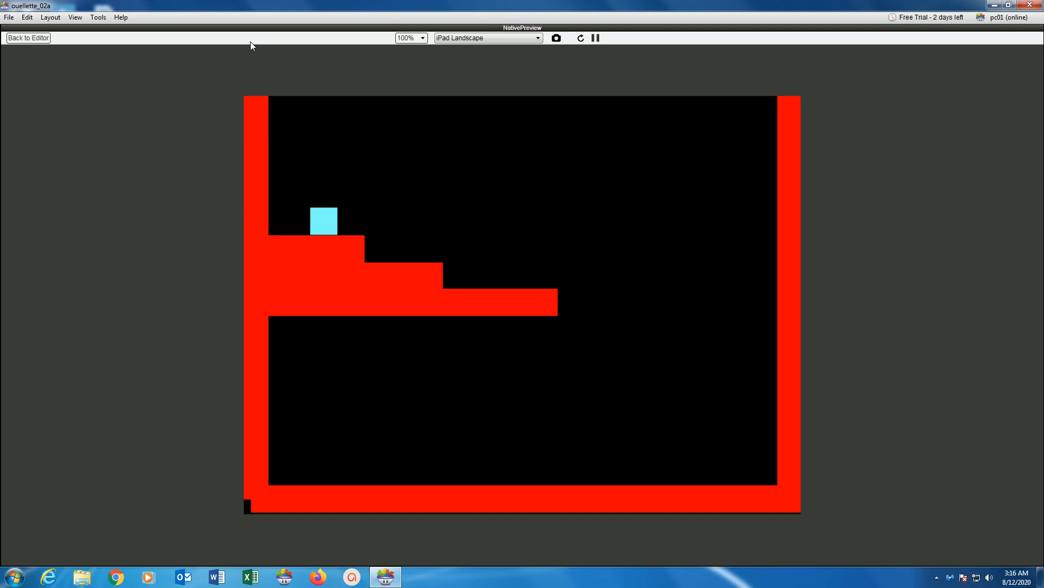
key(space)
key(space)
key(space)
click(30, 38)
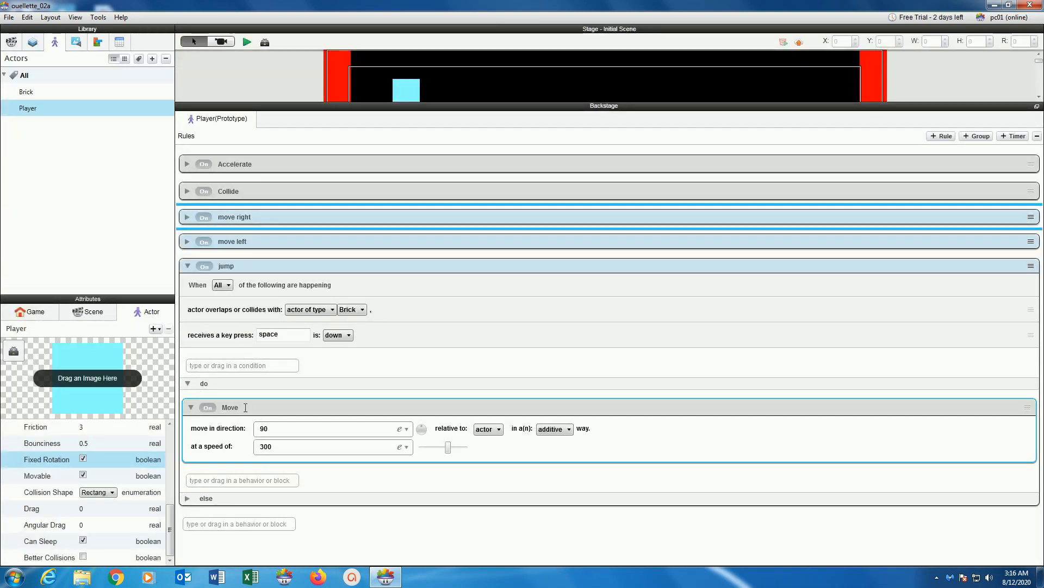
Step: Replace the Move behavior in the jump rule's do section with a Change Velocity behavior
key(Delete)
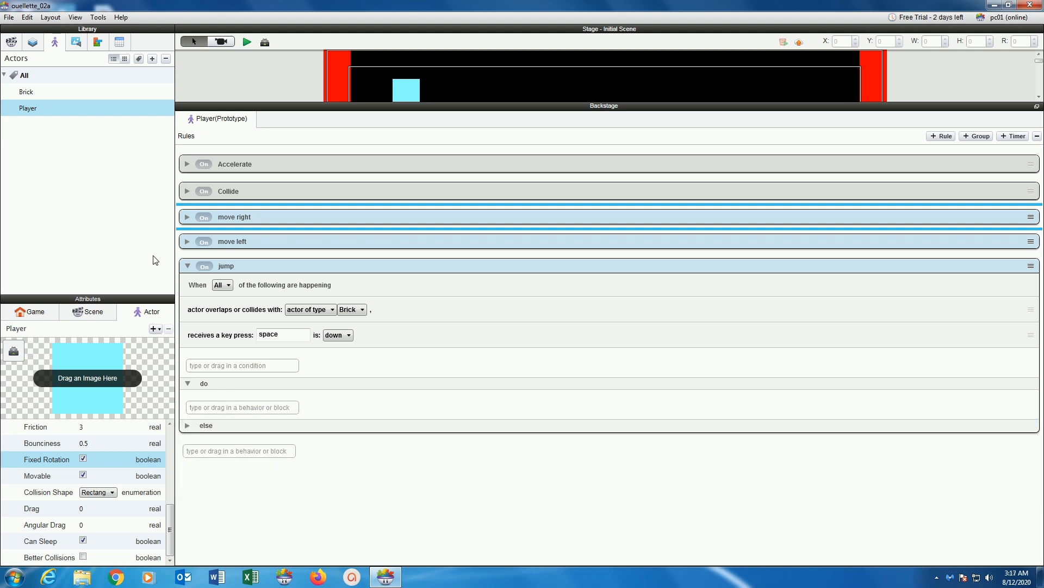
click(99, 47)
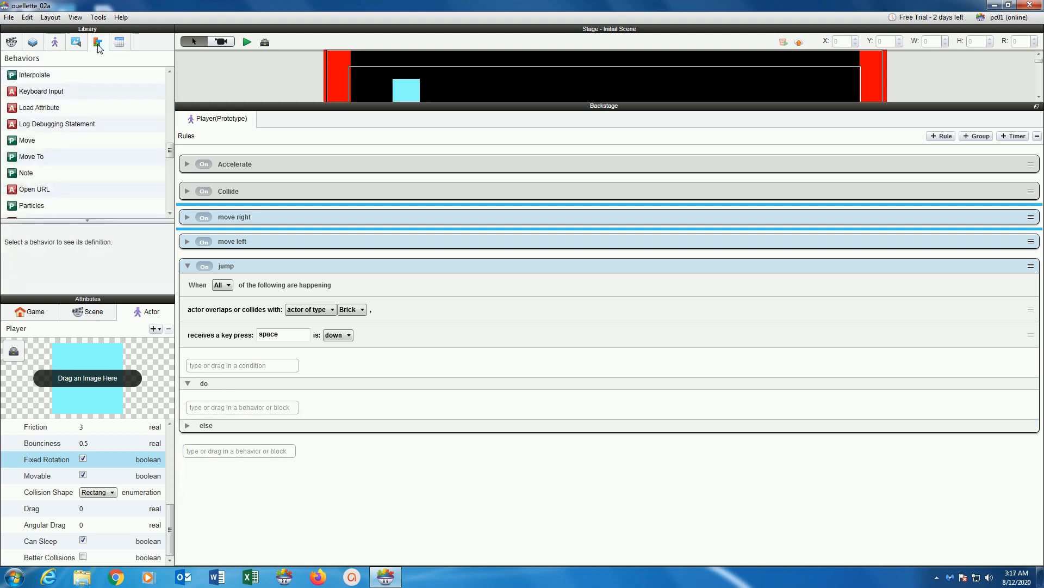
drag(170, 152, 170, 128)
drag(74, 141, 221, 411)
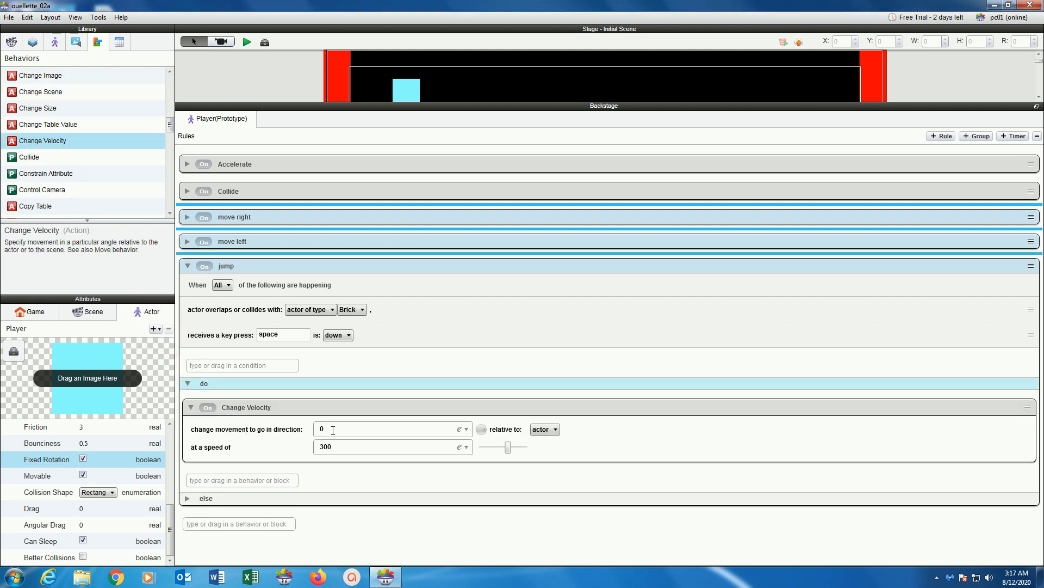
Step: Set the jump rule's Change Velocity direction to 90 and its speed to 150
click(333, 430)
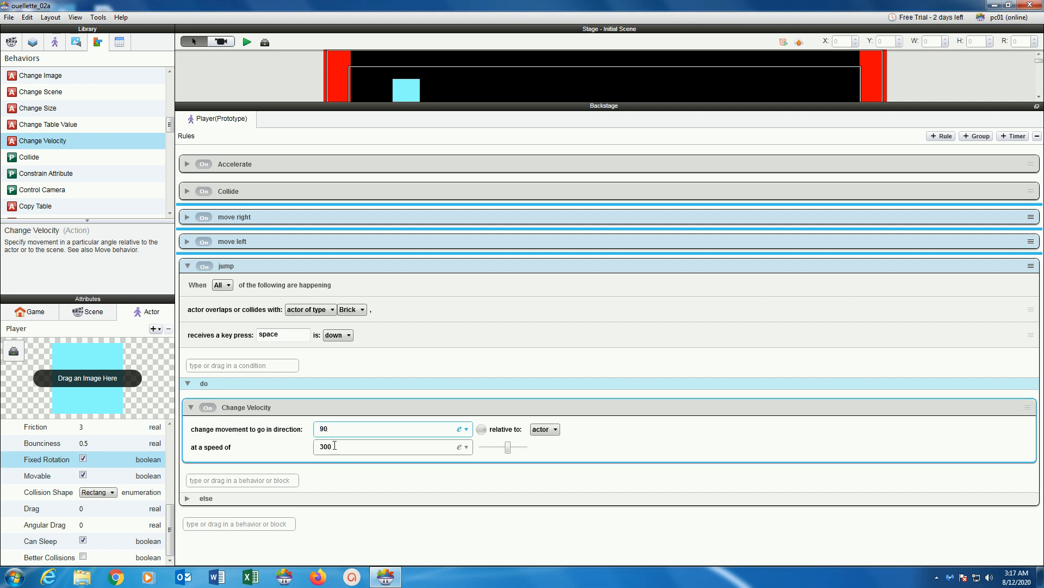
drag(317, 448, 310, 452)
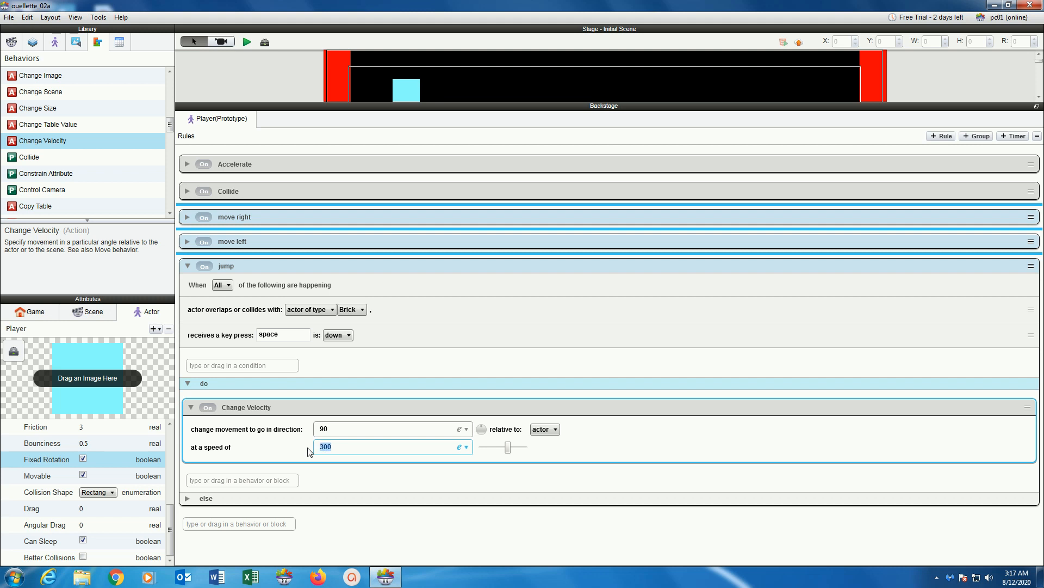
text(150)
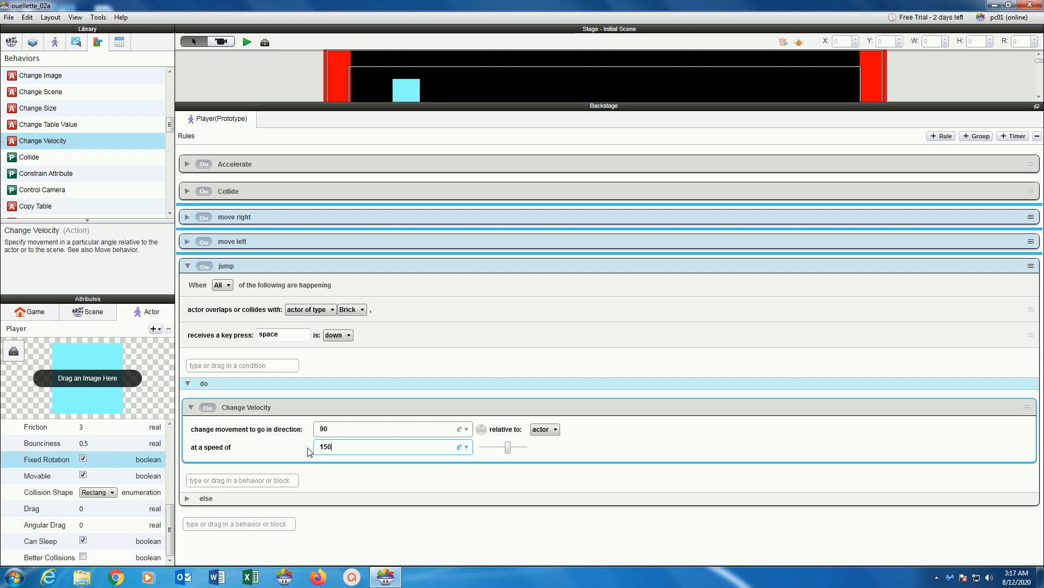
Step: Preview the scene to test the Change Velocity jump and return to the editor
click(247, 42)
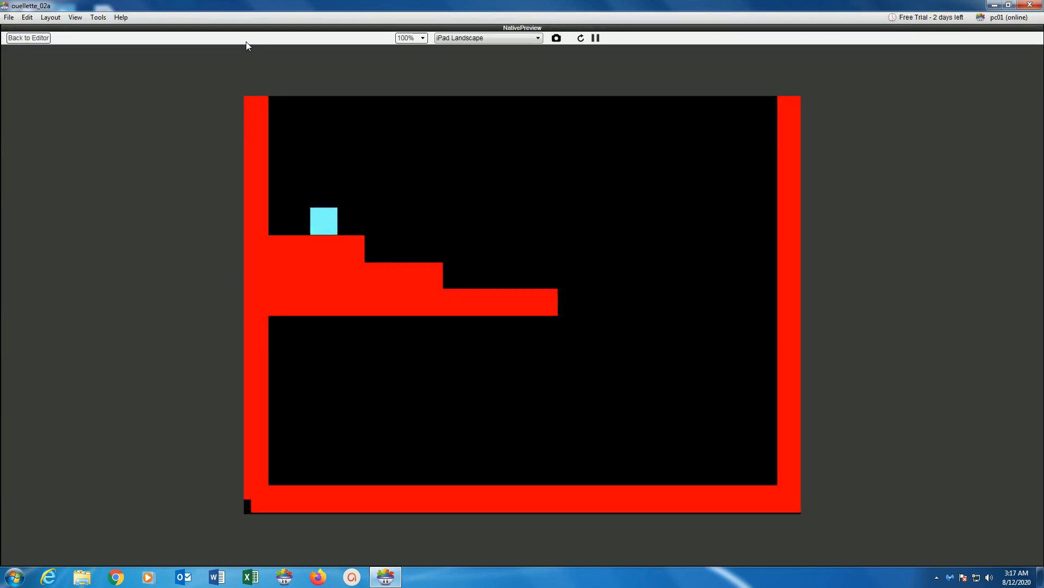
key(Up)
click(46, 39)
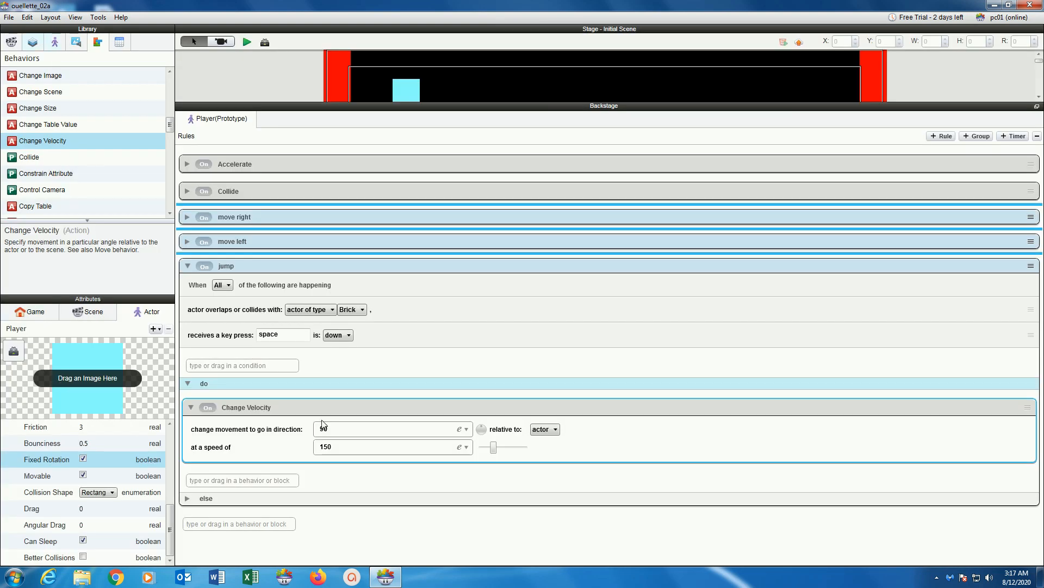
Step: Preview the scene and walk the Player to the left wall, turning back down the brick stairs to the lowest ledge
click(326, 444)
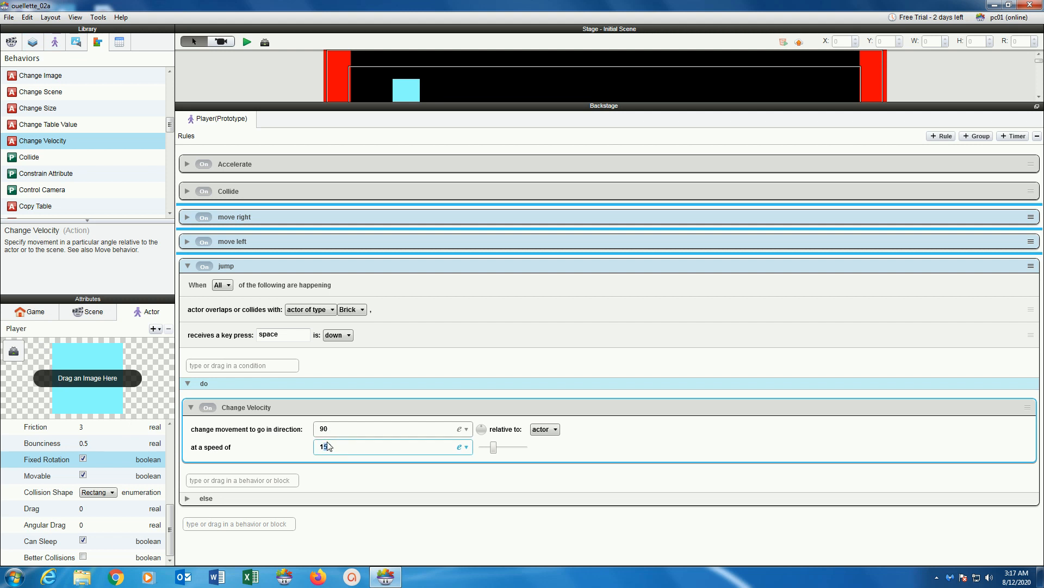
click(250, 42)
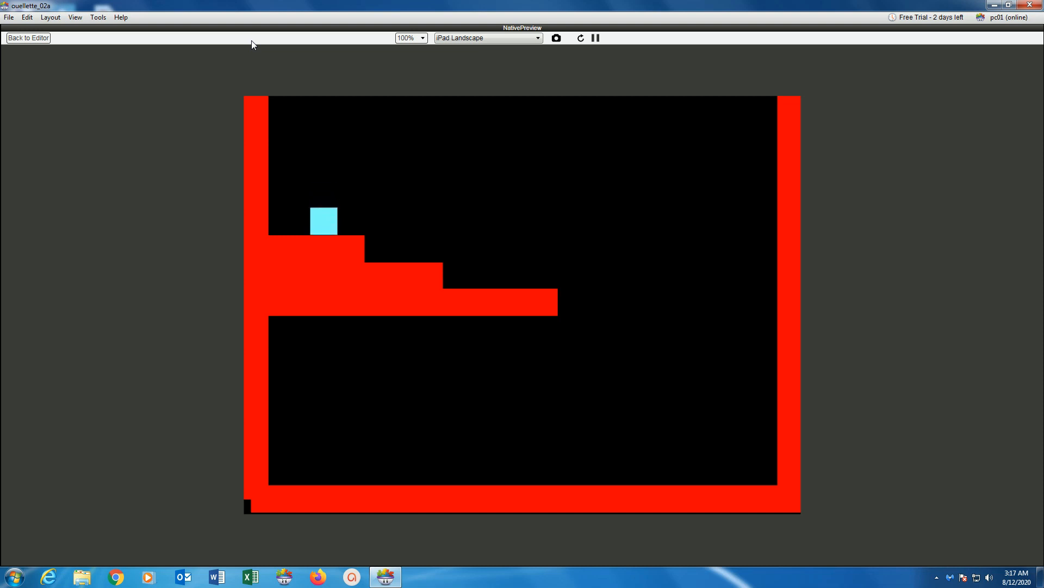
key(Left)
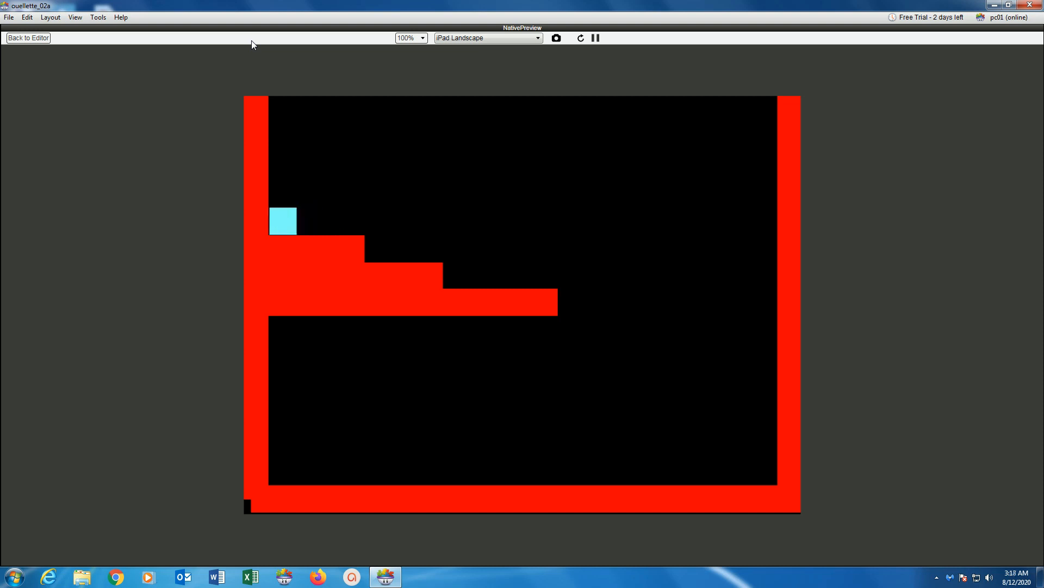
key(Right)
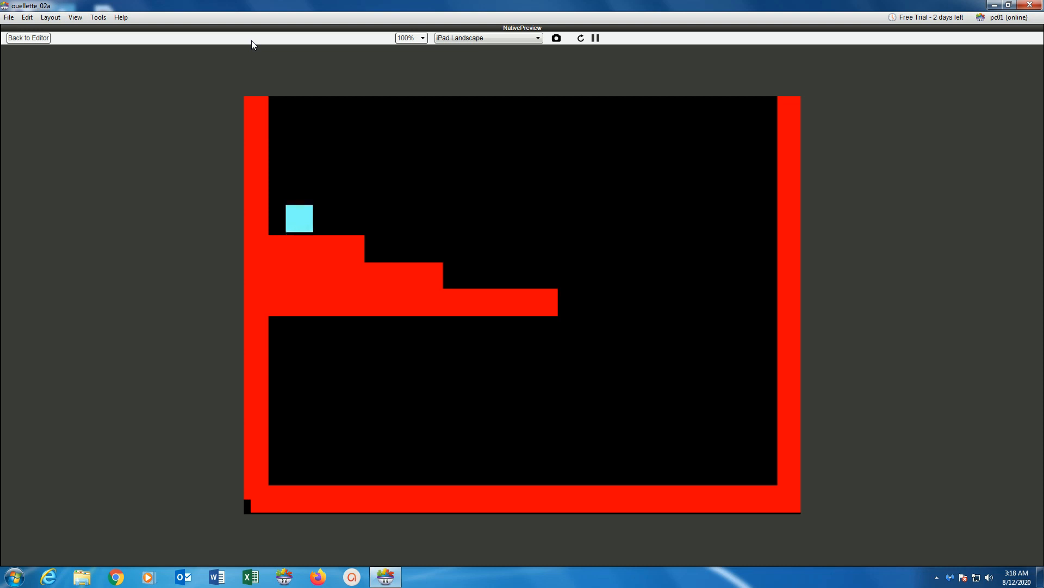
key(Right)
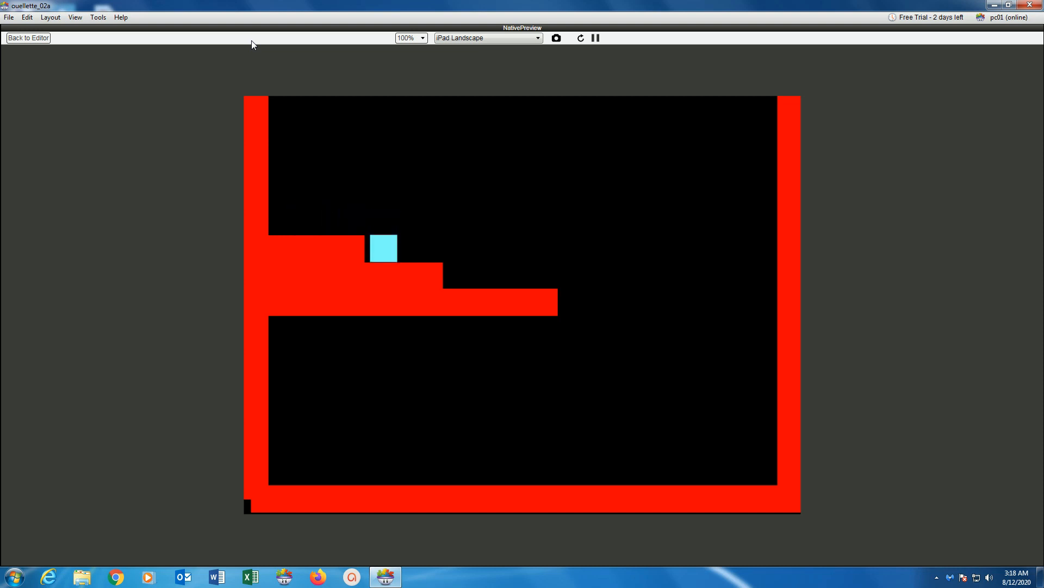
key(Right)
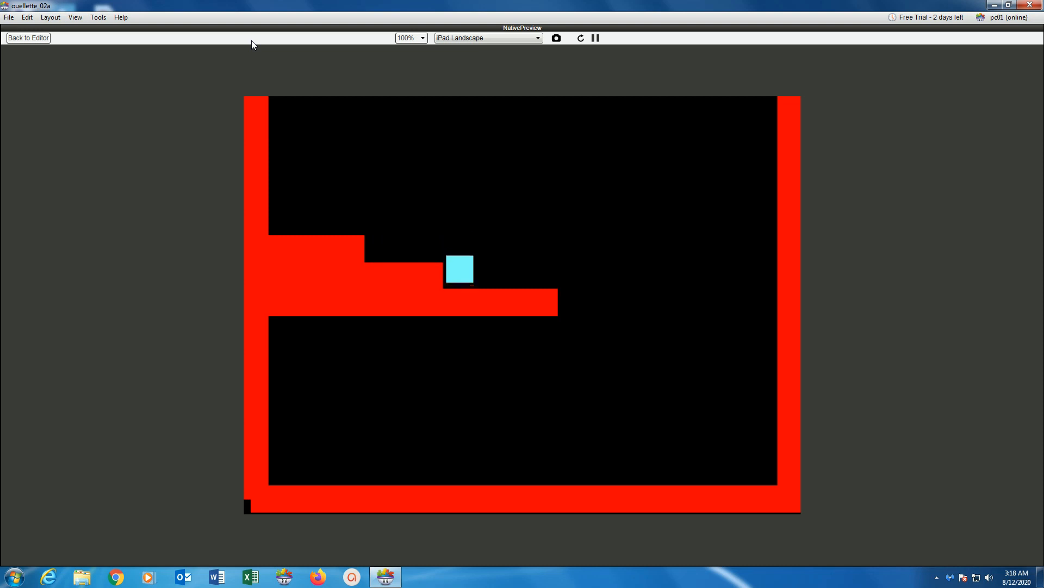
key(Right)
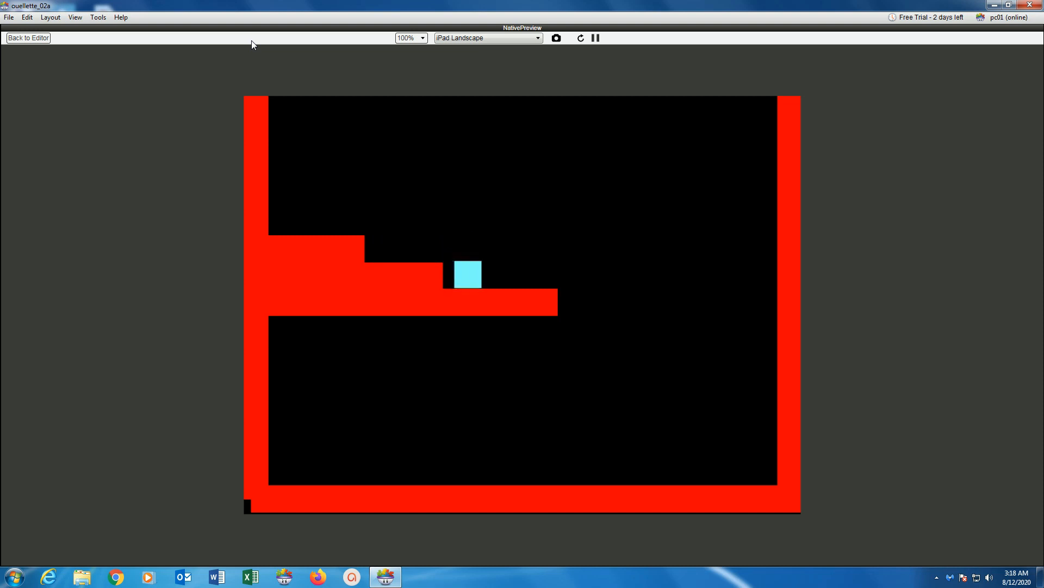
Step: Move the Player back and forth on the lowest brick ledge, finishing by walking off its right end to the floor
key(Left)
key(Right)
key(Left)
key(Right)
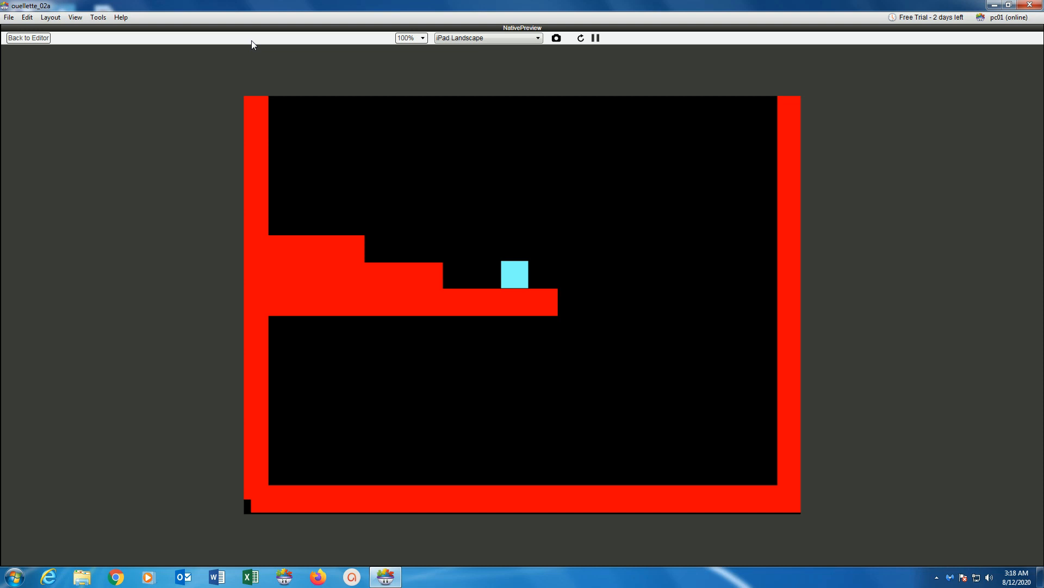
key(Right)
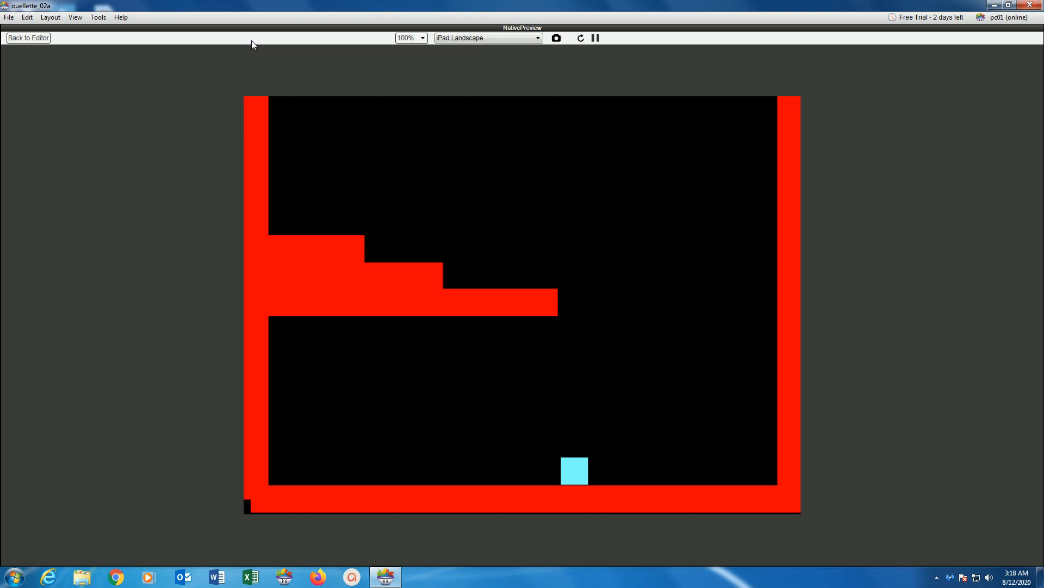
Step: Test the Player's left and right movement by switching direction several times along the brick floor
key(Left)
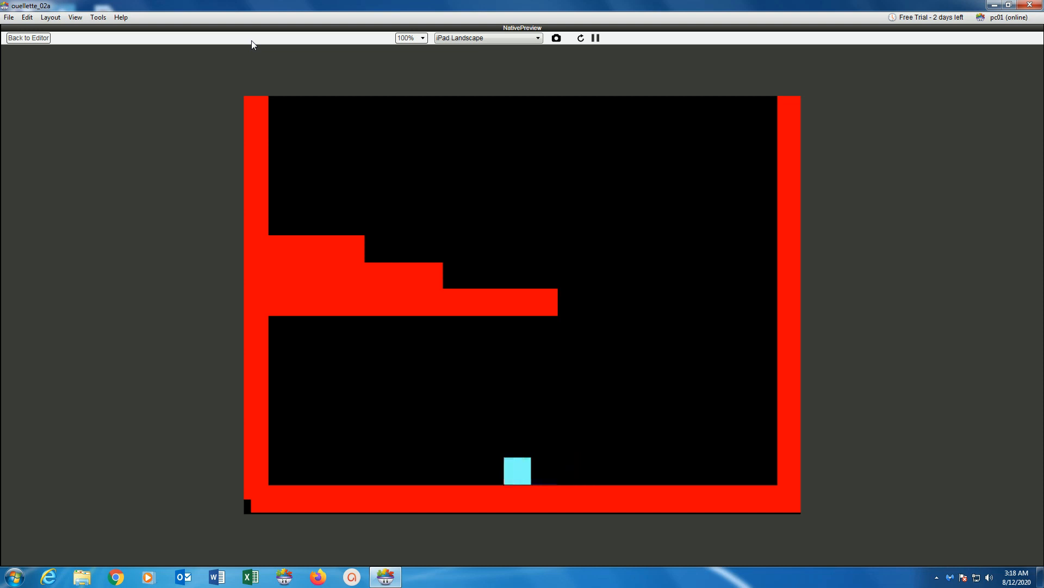
key(Right)
key(Left)
key(Left)
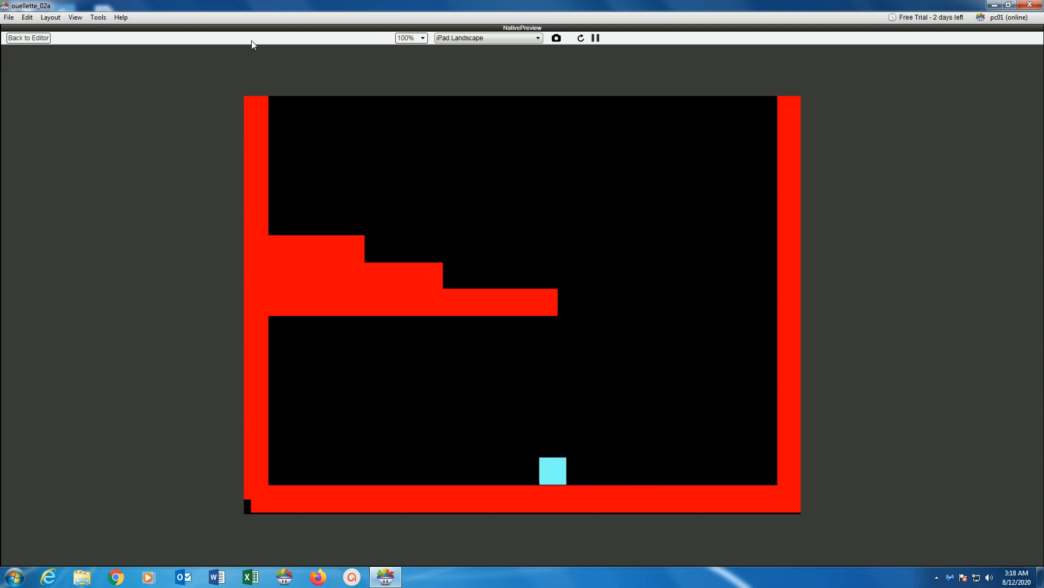
key(Right)
key(Right)
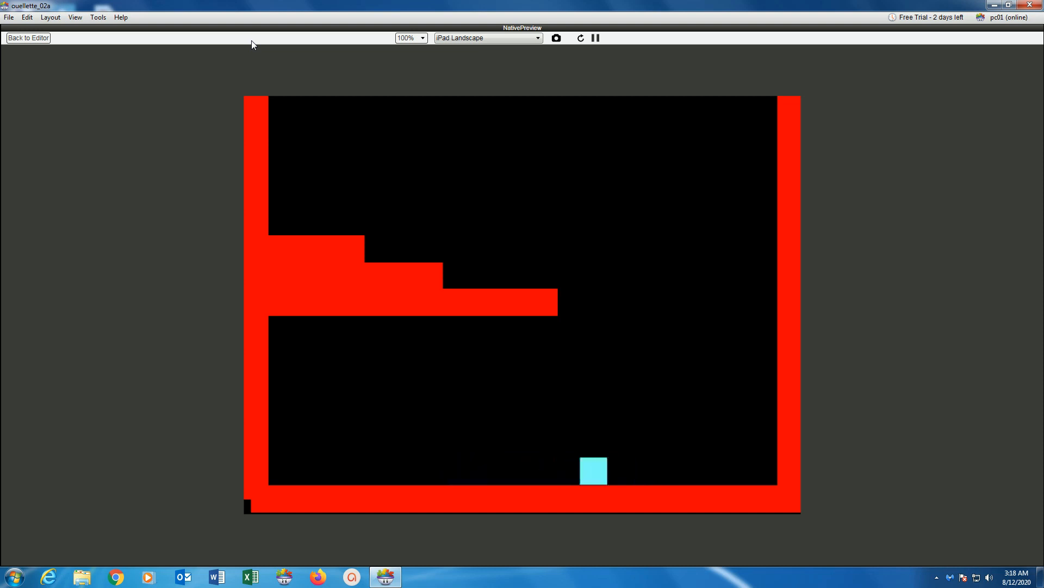
Step: Test the Change Velocity jump by making the Player jump repeatedly from the brick floor
key(Up)
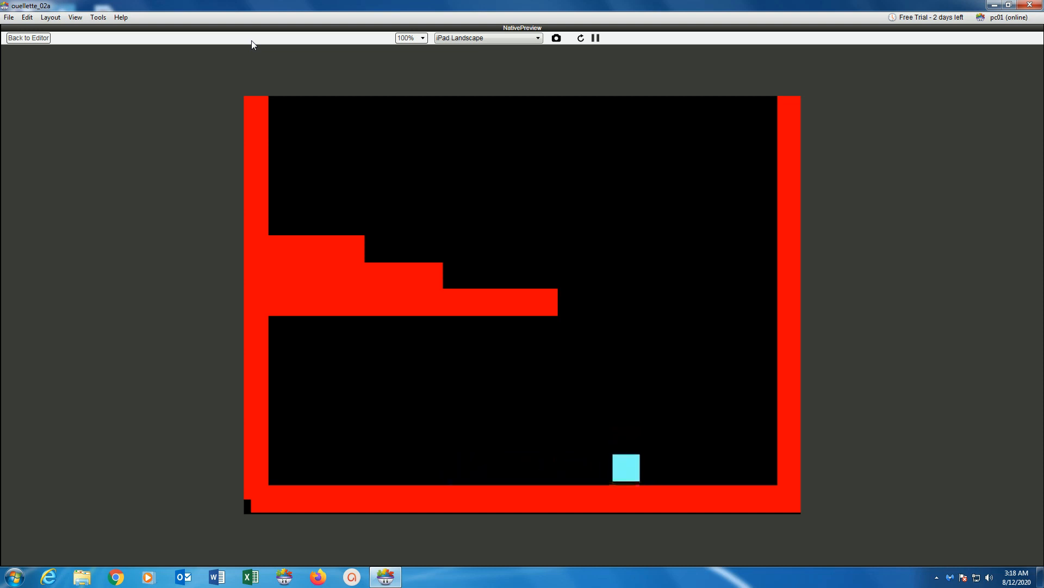
key(Up)
key(Up)
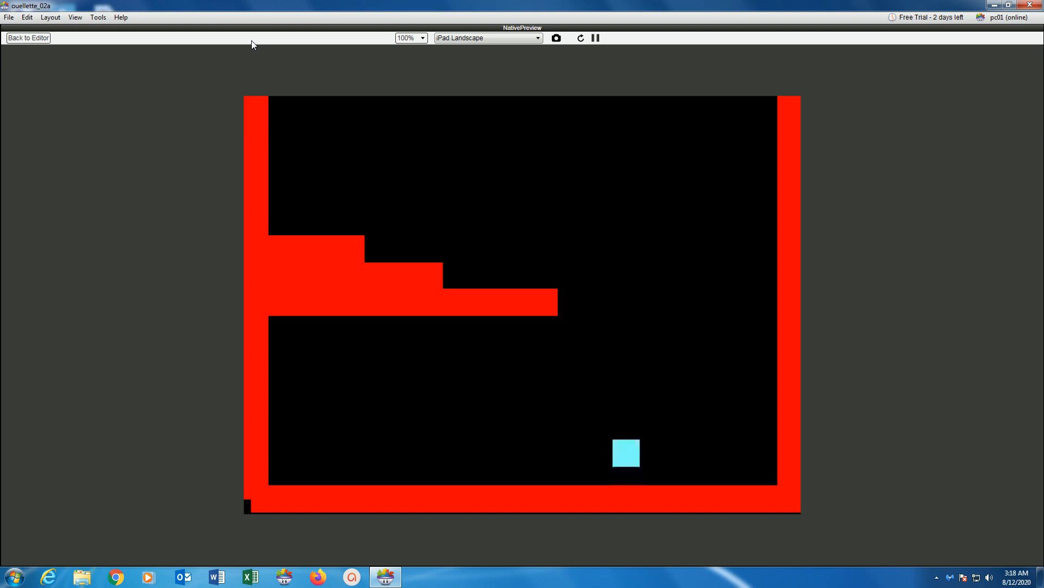
key(Up)
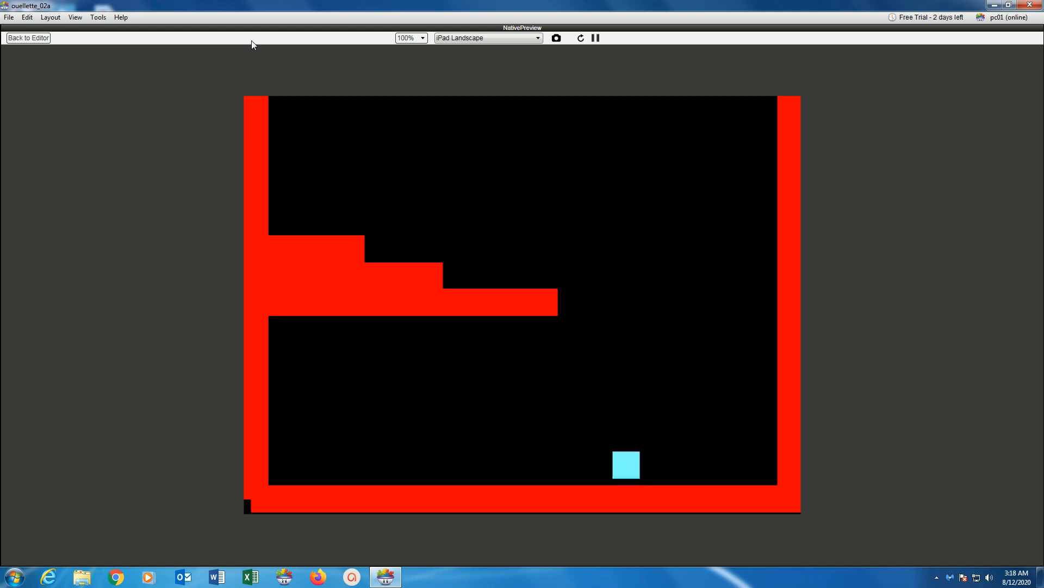